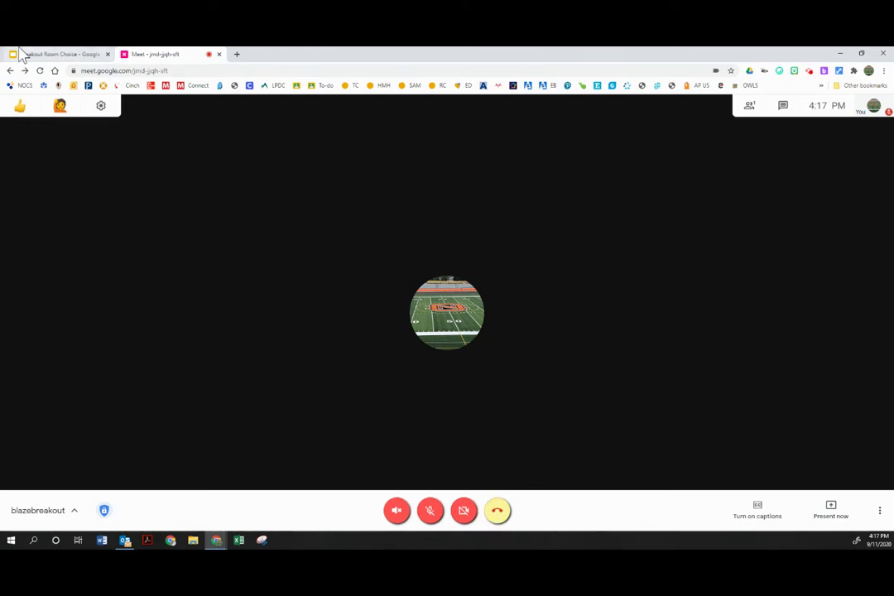
- Search the Chrome Web Store for 'google meet breakout rooms' and open the Google Meet Breakout Rooms result
click(236, 55)
text(chrome)
key(Return)
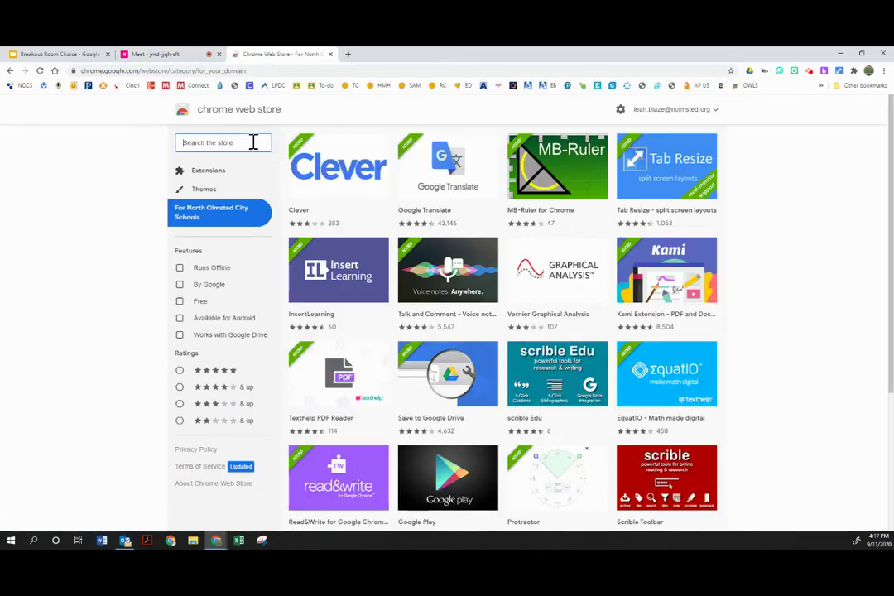
click(253, 142)
text(google )
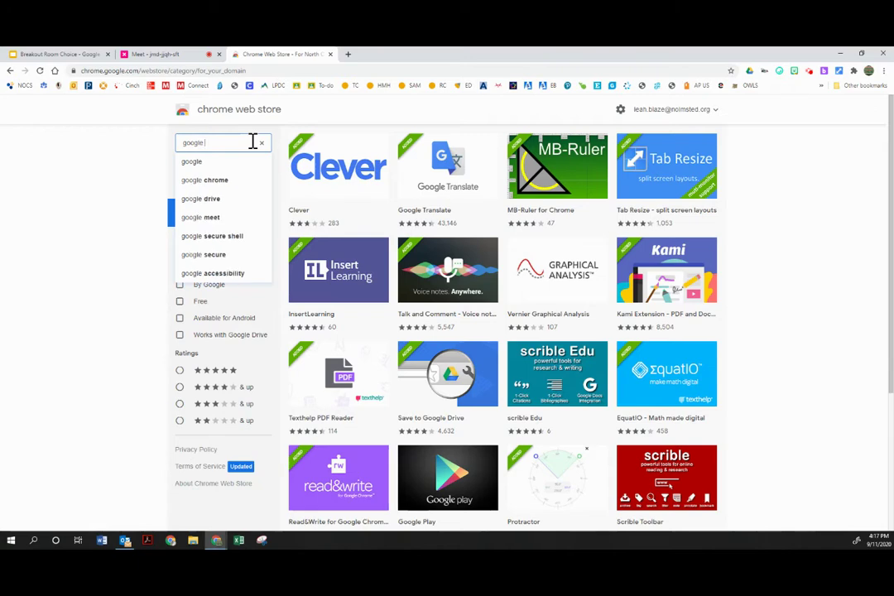
text(meet breakout rooms)
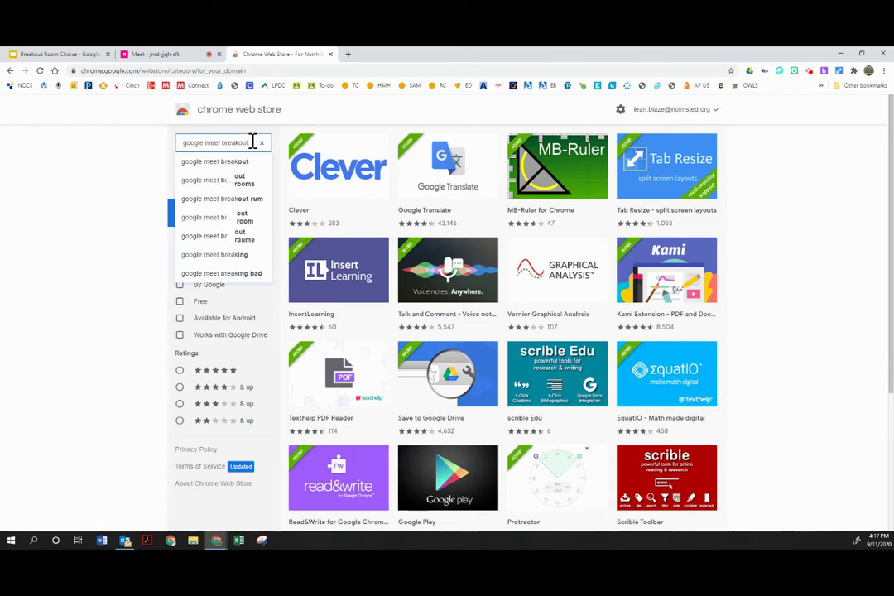
key(Return)
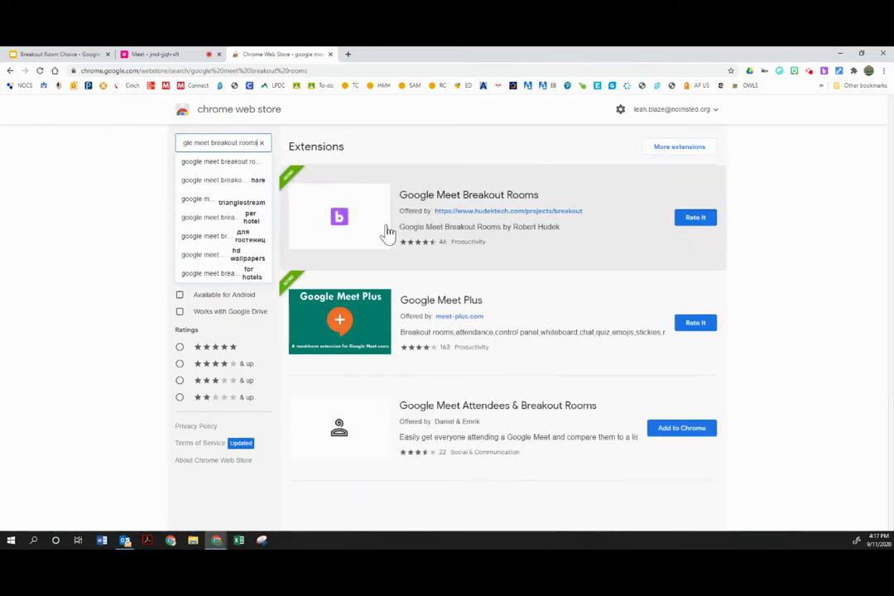
click(333, 238)
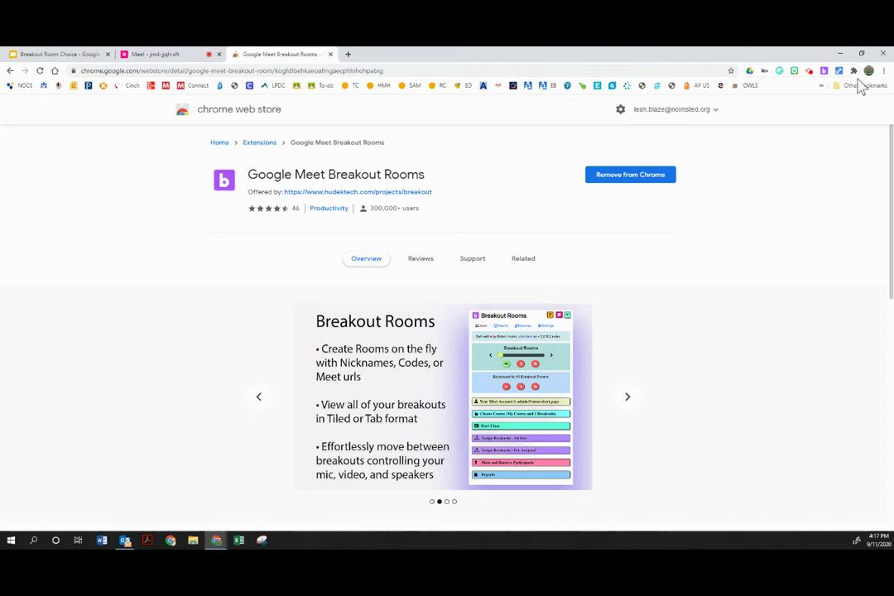
- Unpin Google Meet Breakout Rooms from the Chrome toolbar
click(853, 71)
click(824, 213)
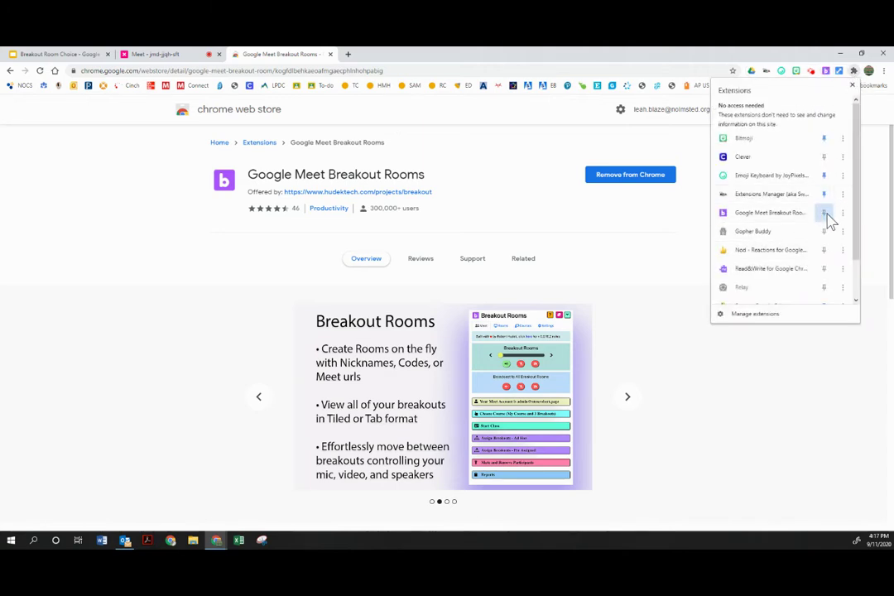
click(784, 430)
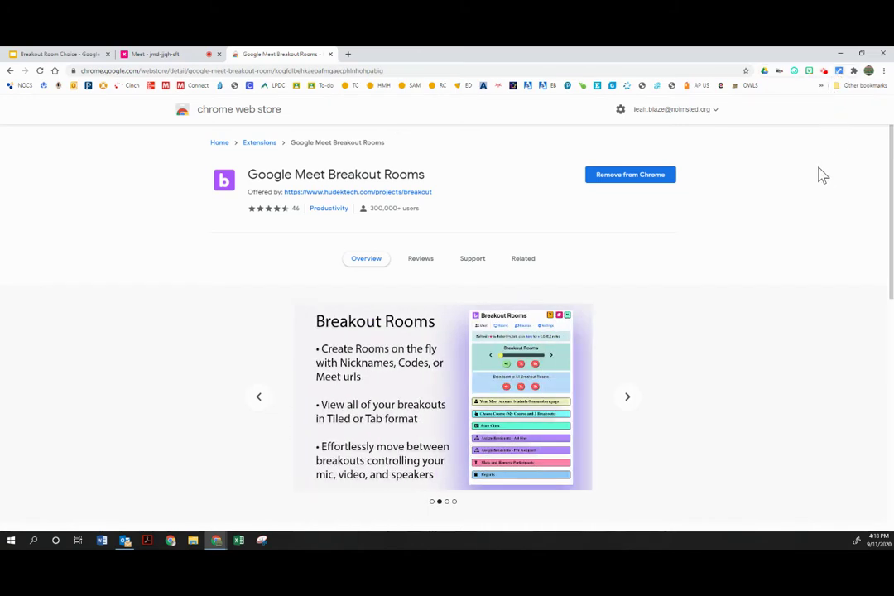
- Browse the Extensions Manager list and settings, then close the extensions tab
click(779, 72)
click(779, 73)
right_click(781, 75)
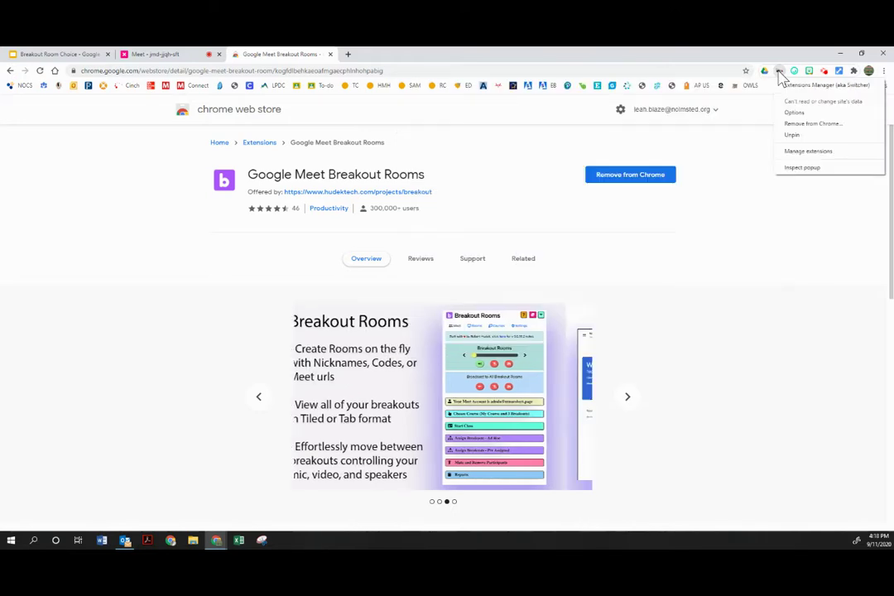
click(799, 159)
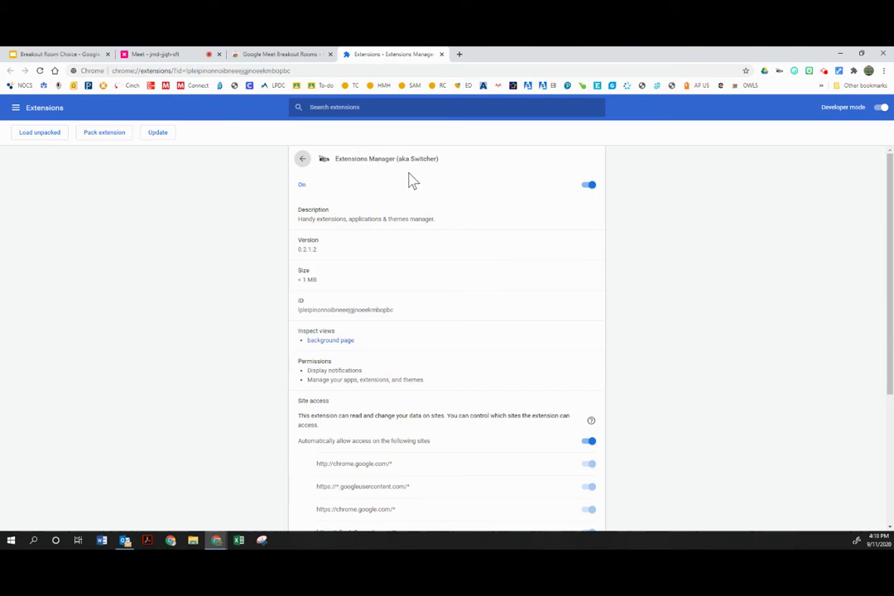
click(779, 73)
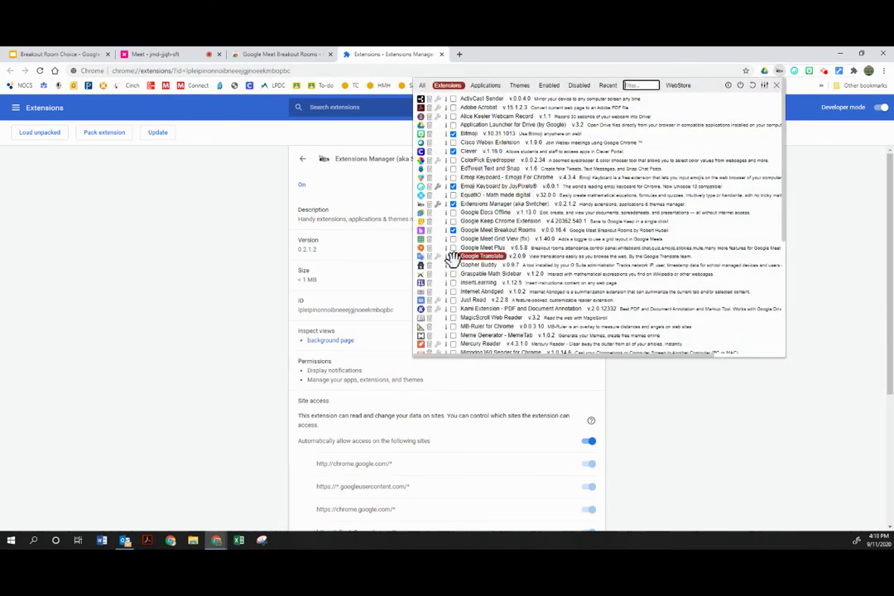
scroll(466, 248, down, 1)
scroll(466, 249, down, 3)
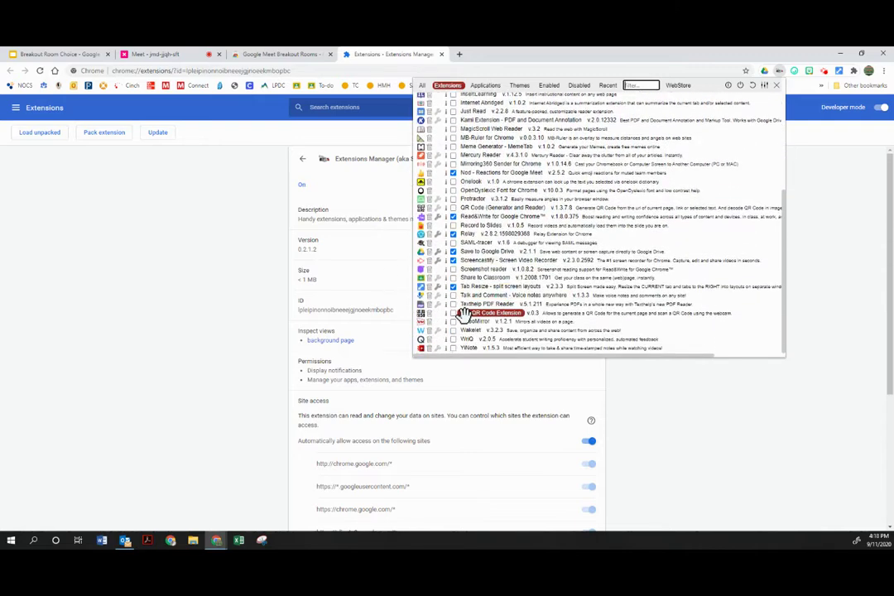
scroll(463, 343, up, 5)
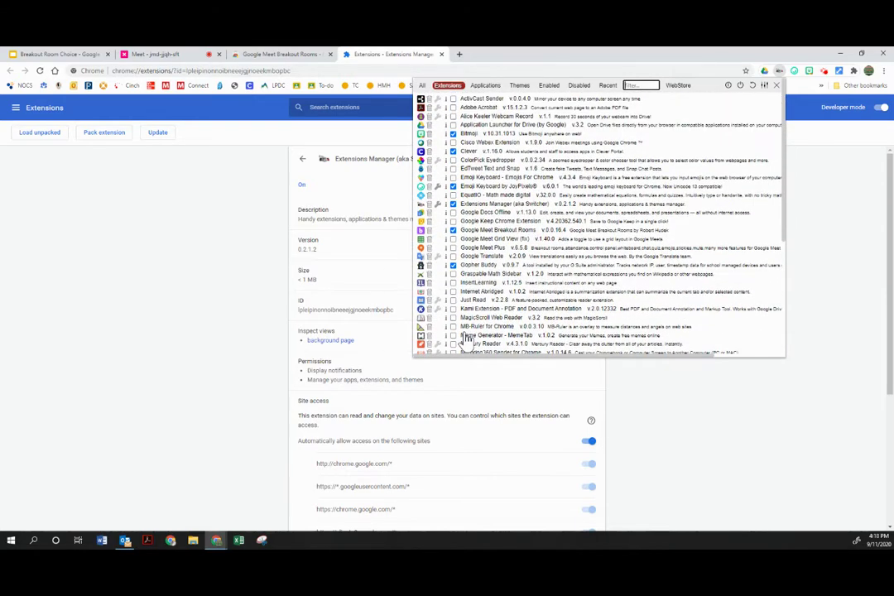
click(831, 403)
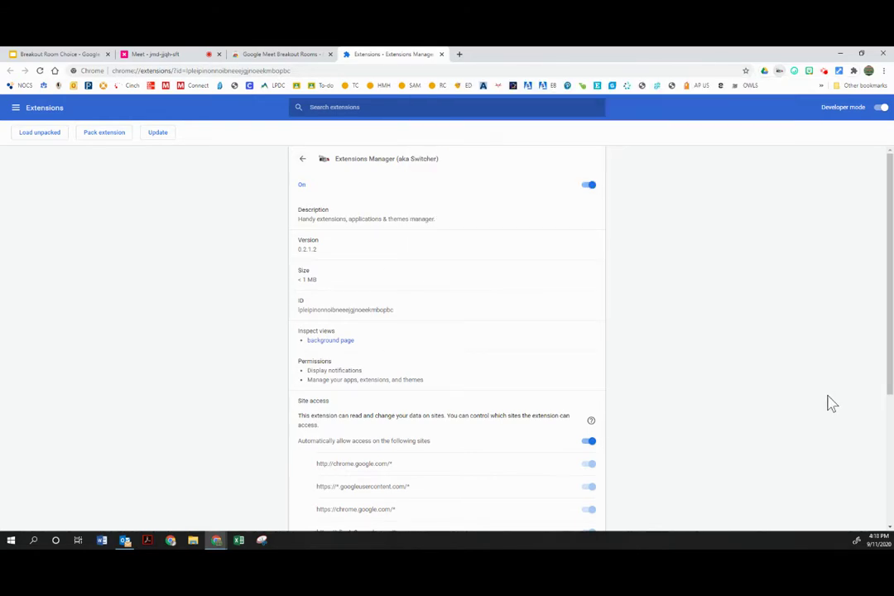
click(441, 55)
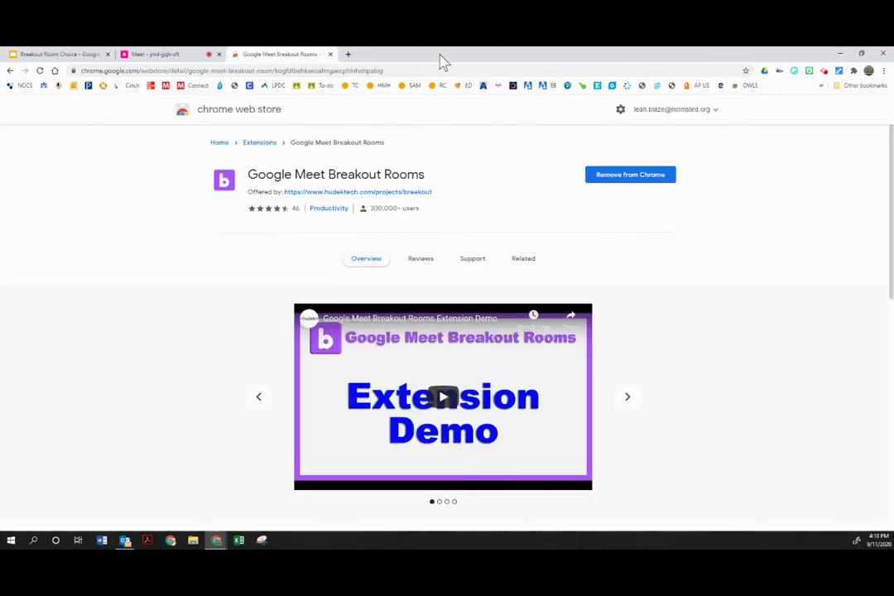
- Close the Chrome Web Store tab to return to the Meet call
click(330, 55)
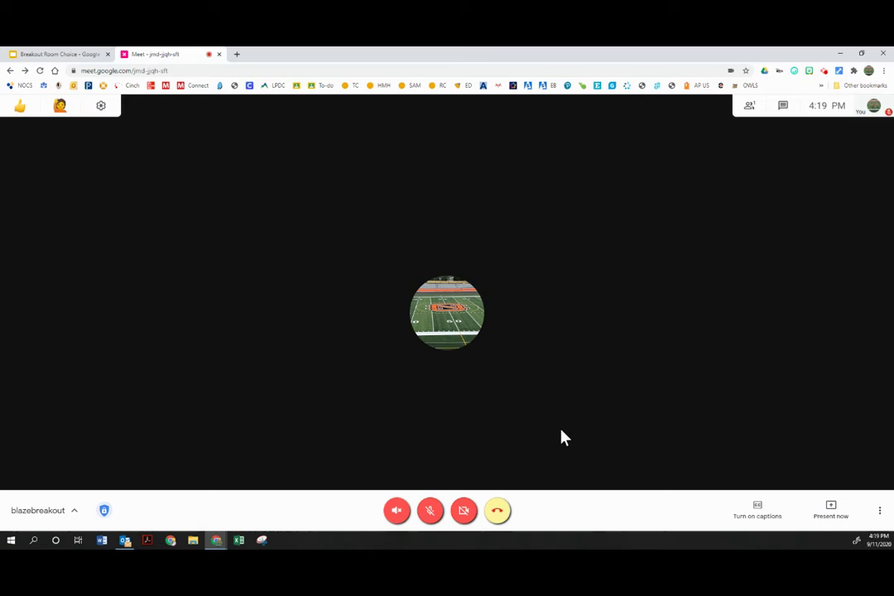
- Turn the camera on in the blazebreakout call and maximize the Meet window
click(464, 510)
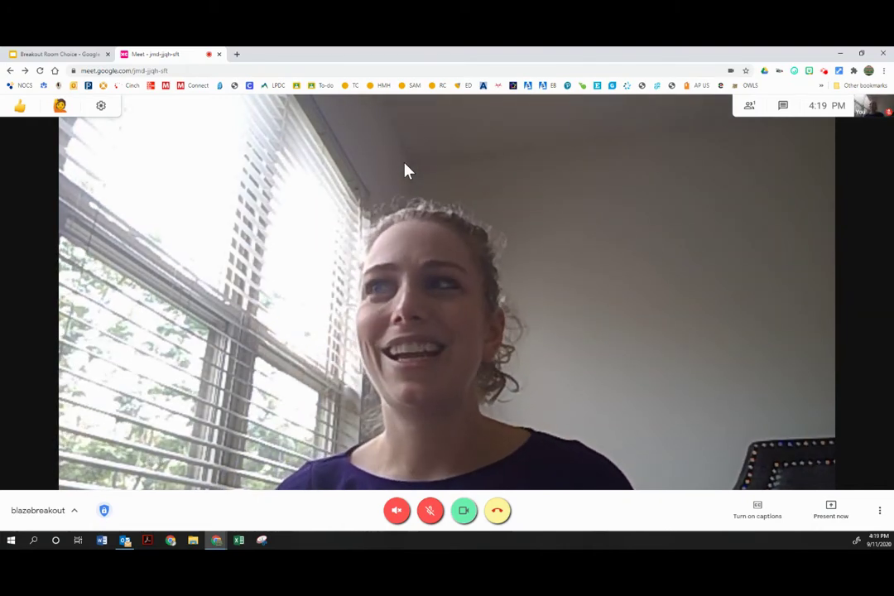
right_click(144, 60)
click(58, 53)
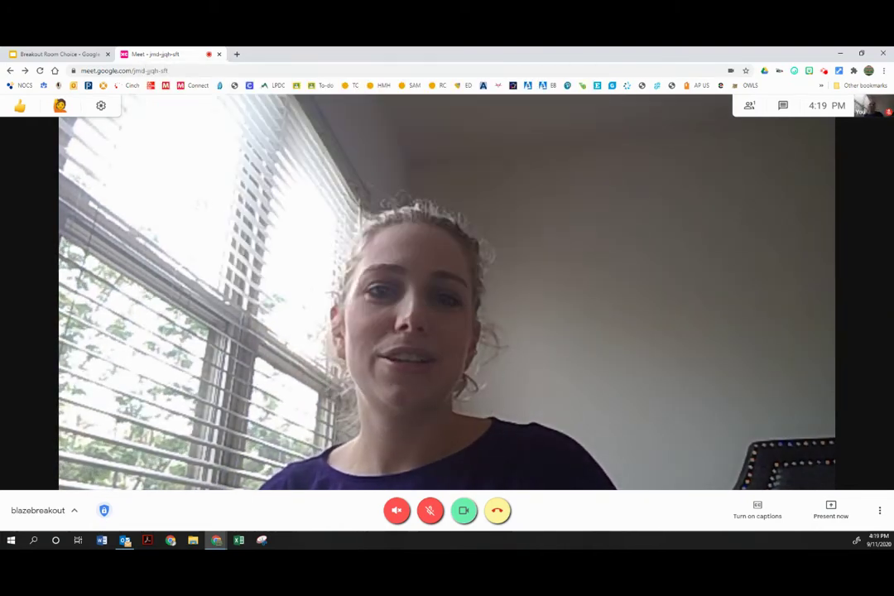
click(58, 54)
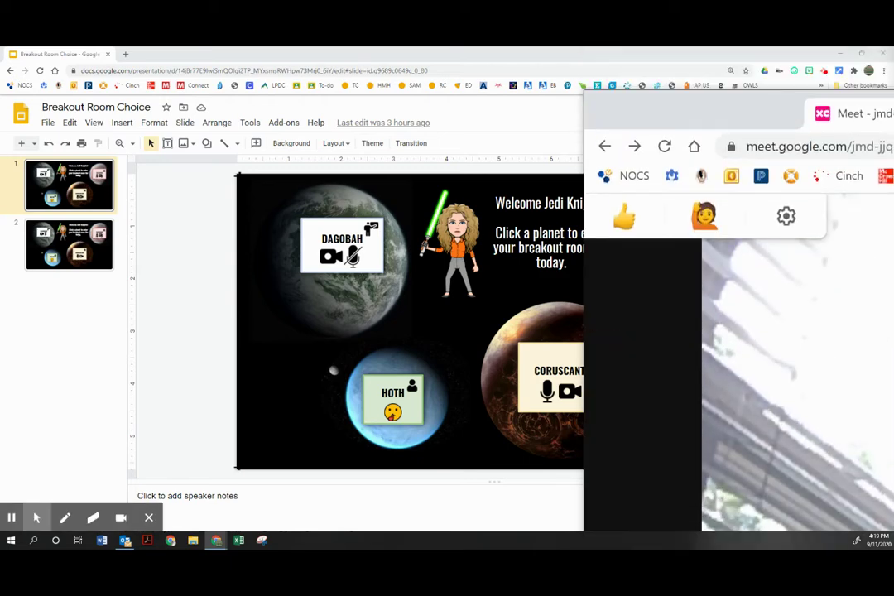
double_click(286, 110)
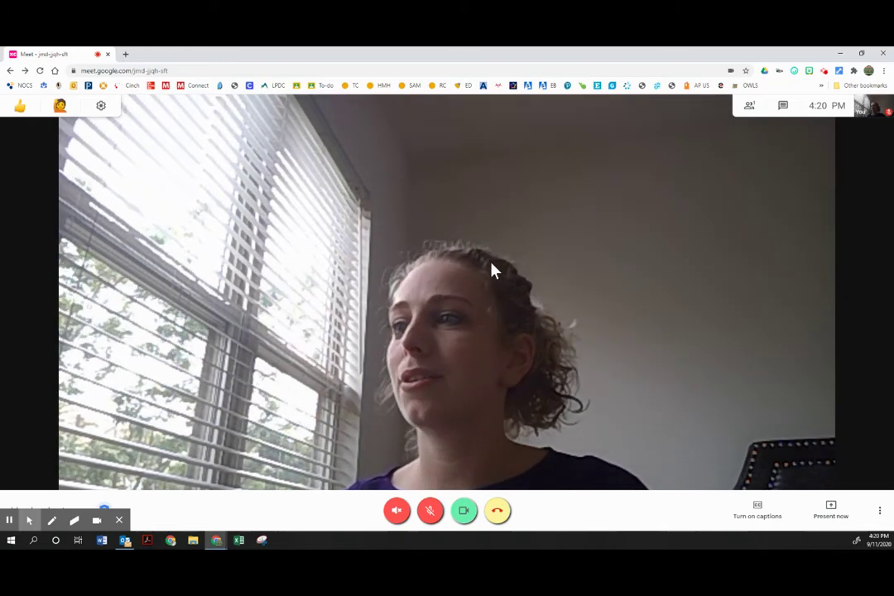
click(119, 521)
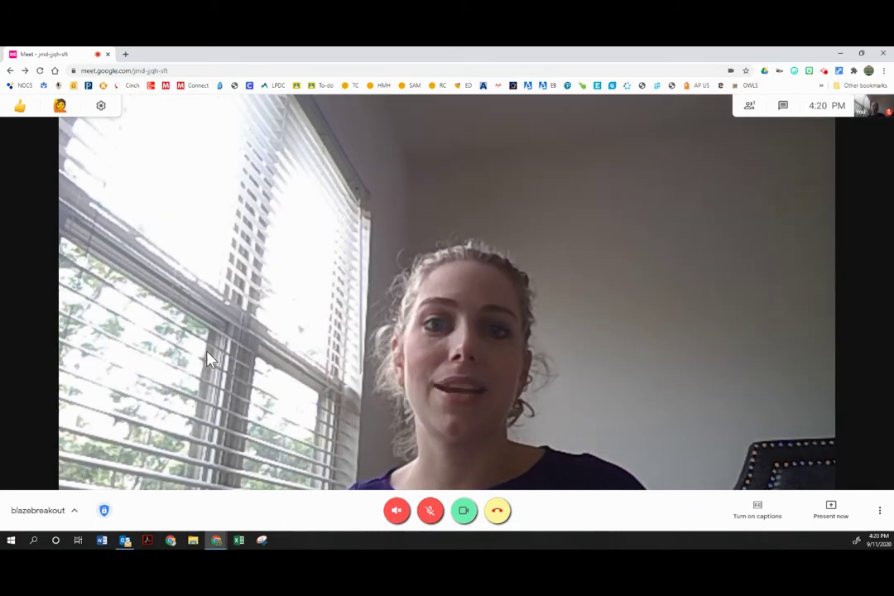
- Load Google Classroom in a new tab and close the old Meet call tab
click(125, 56)
text(c)
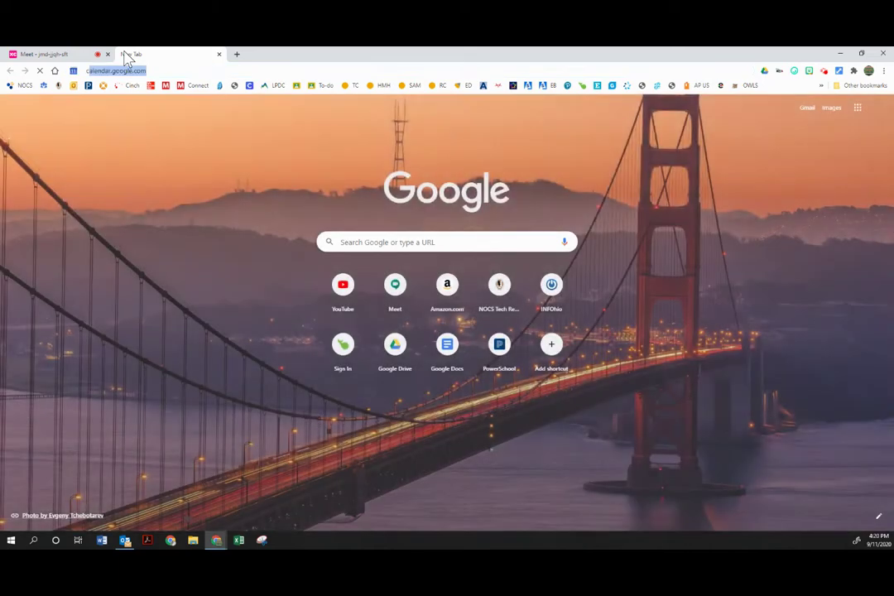
text(las)
key(Return)
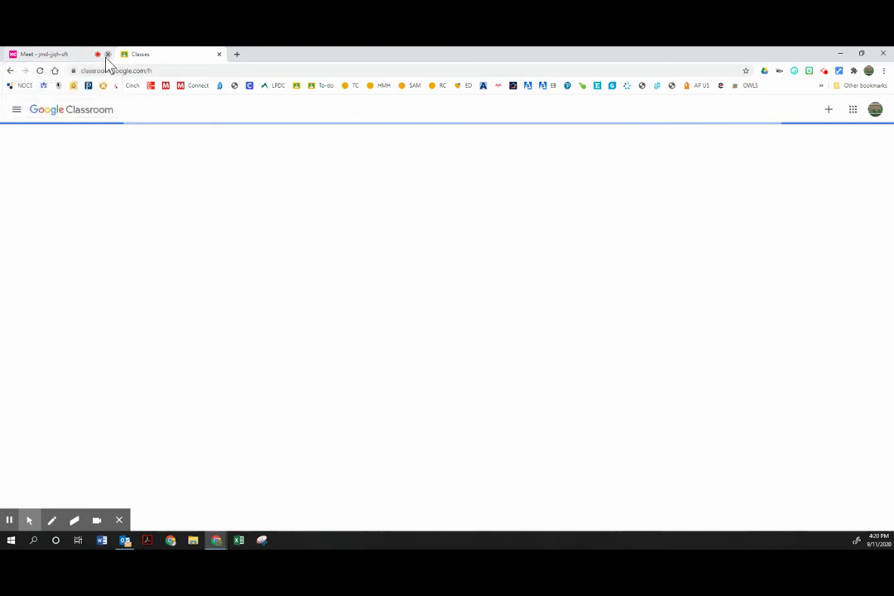
click(106, 55)
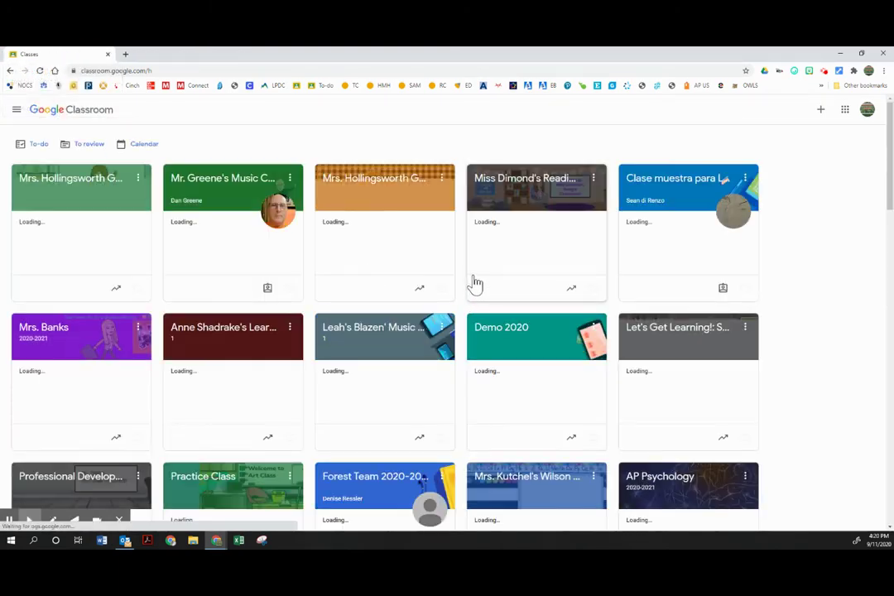
- Switch to the NOCS Template class from the class list
click(672, 331)
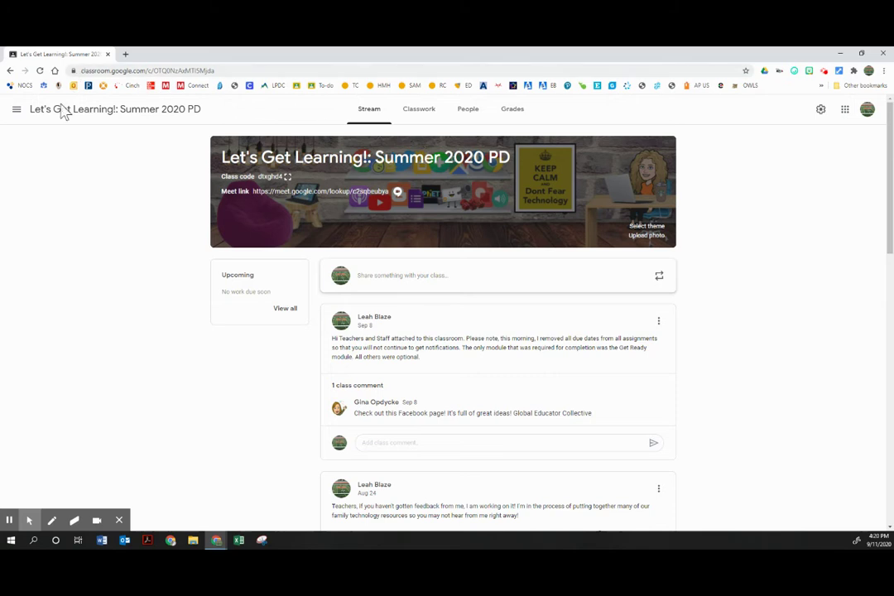
click(14, 114)
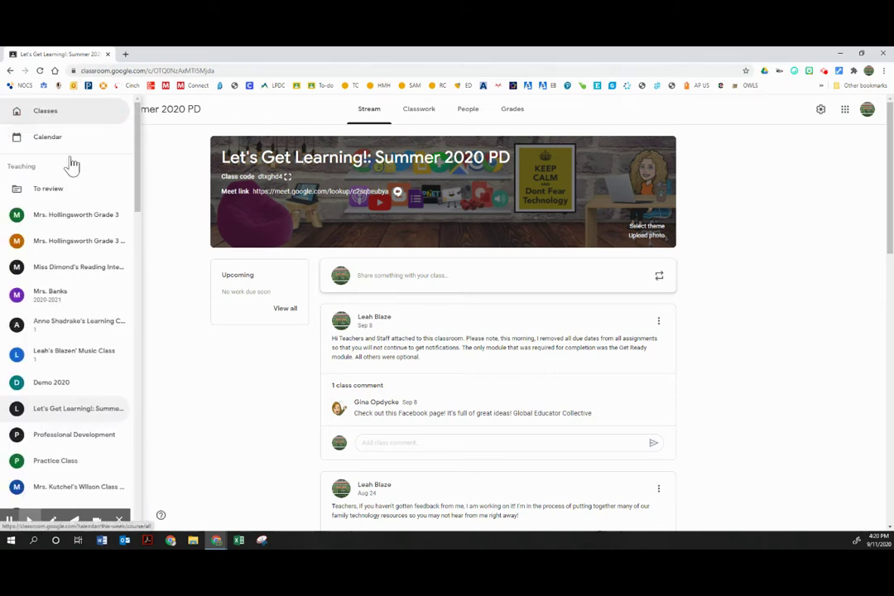
scroll(75, 331, down, 3)
click(74, 365)
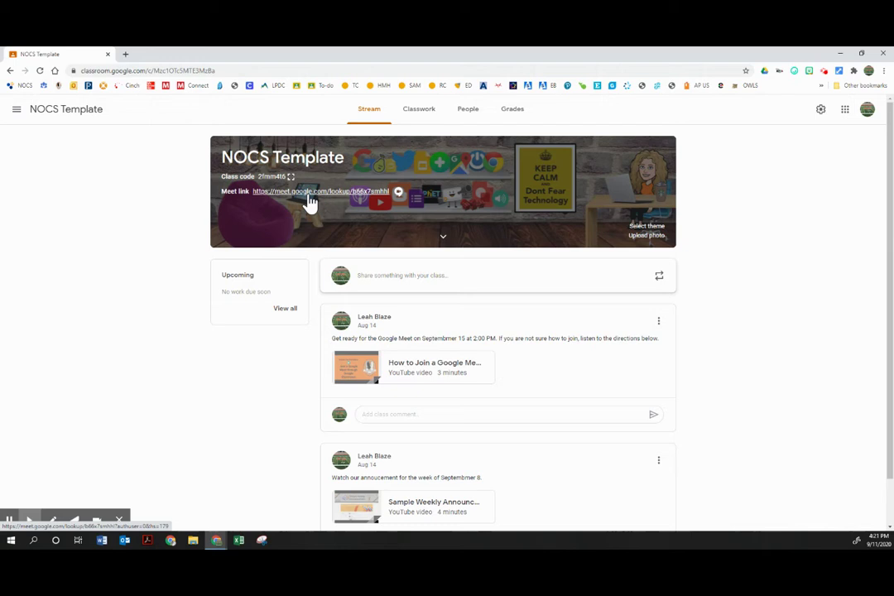
- Join the NOCS Template class Meet call from its Classroom link
click(265, 197)
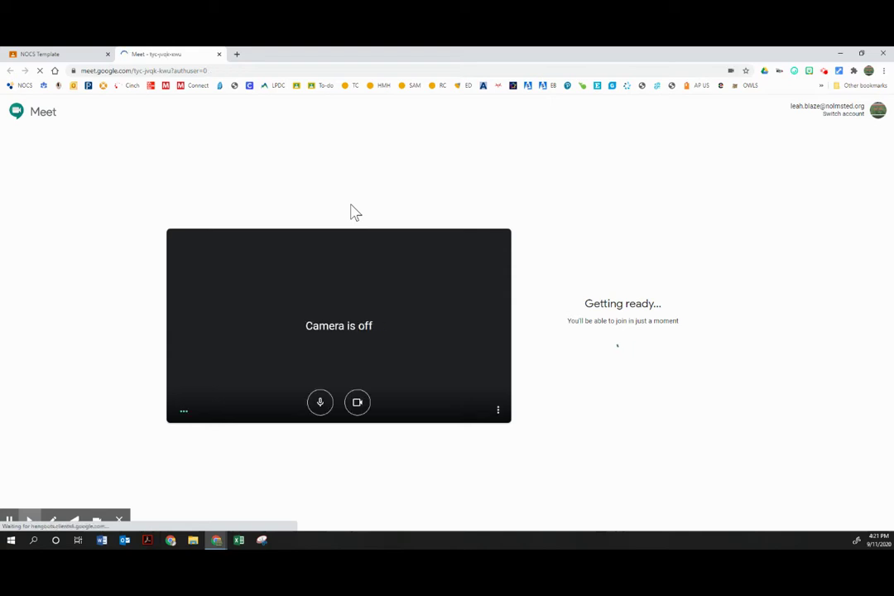
click(591, 327)
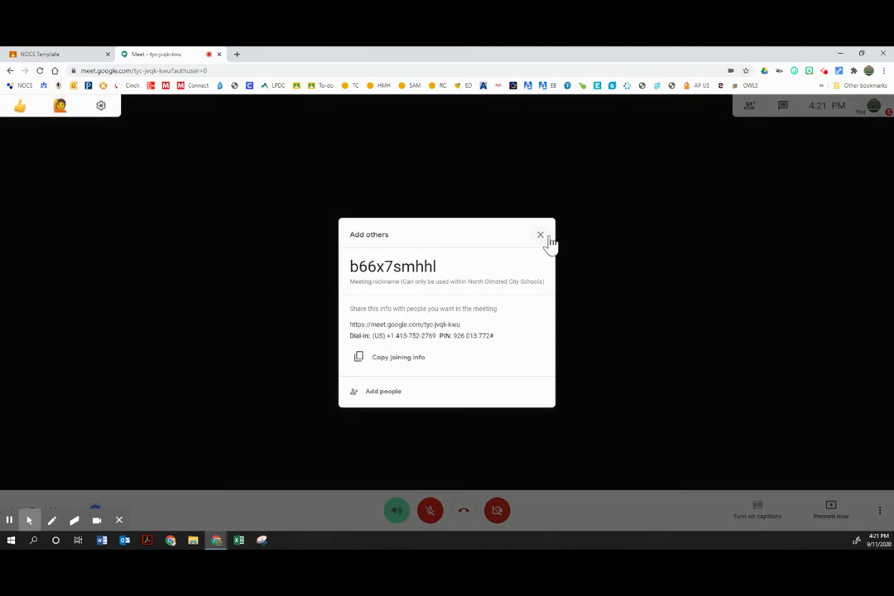
click(543, 237)
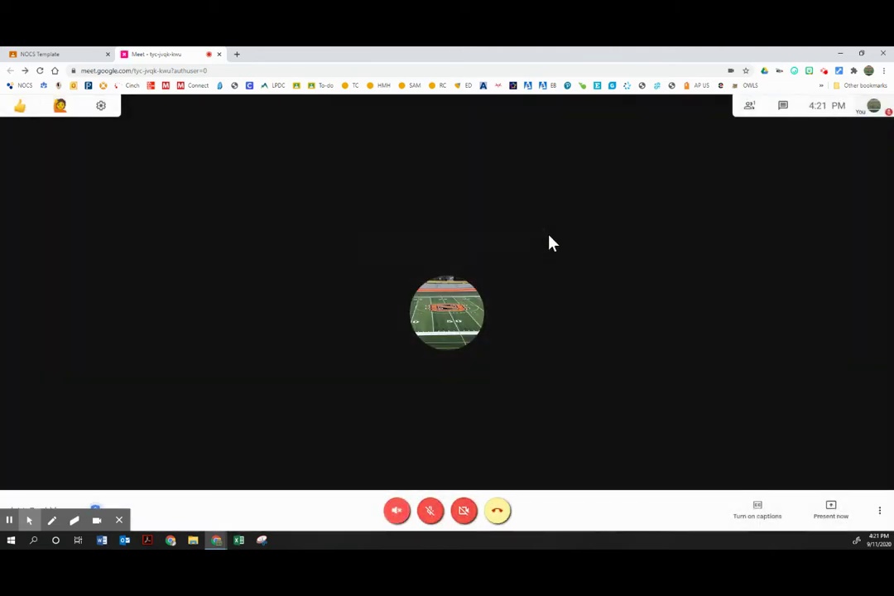
- Post 'Breakout 1: STAY HERE' in the call chat and begin a Breakout 2 message
click(785, 108)
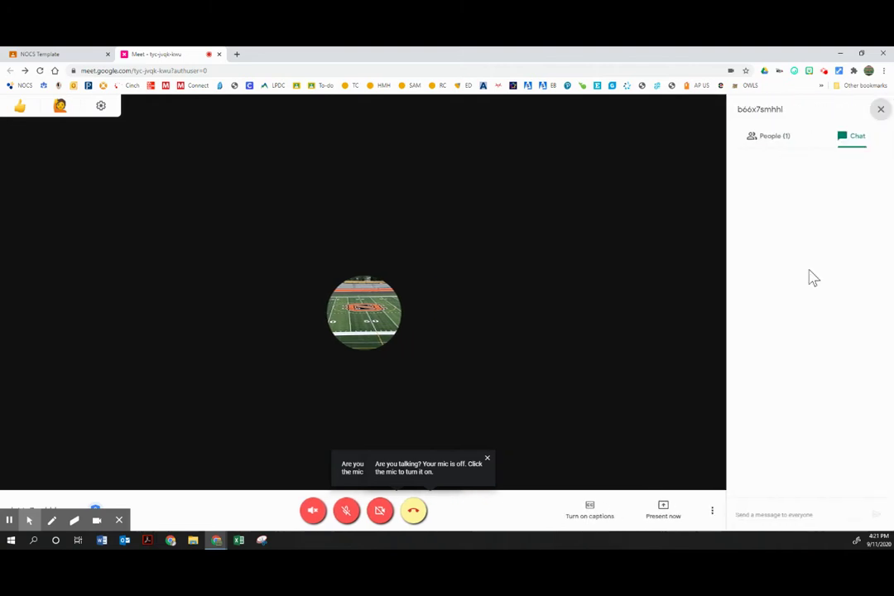
click(812, 510)
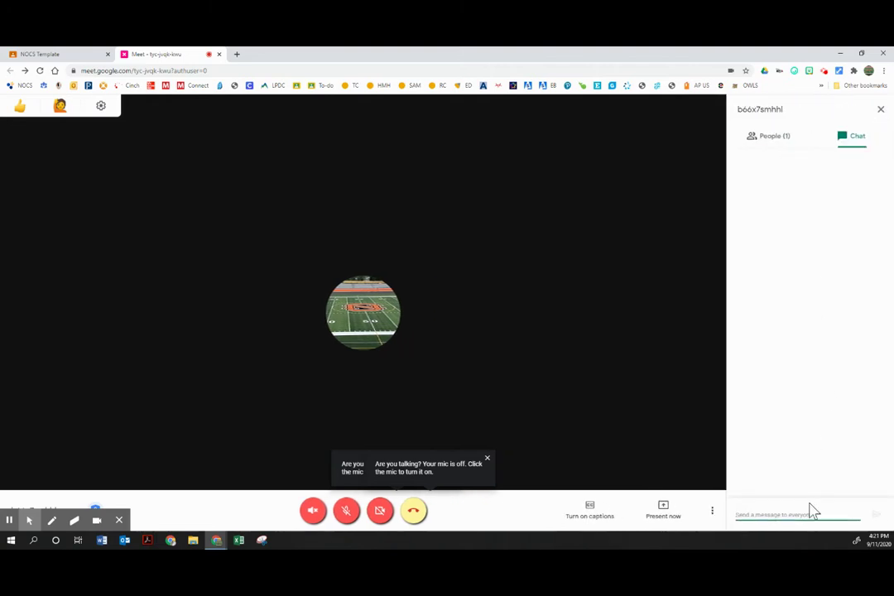
text(8)
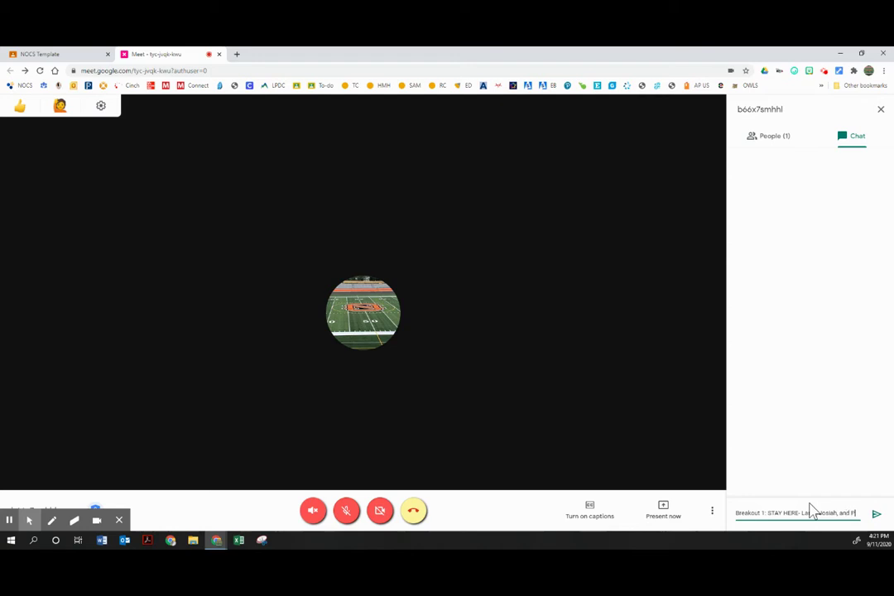
key(Return)
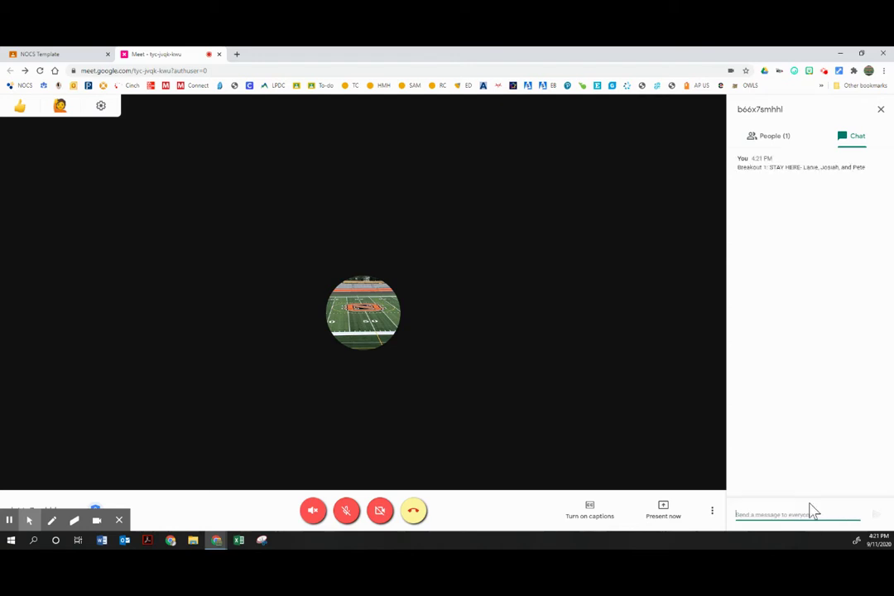
text(Breakout 2:)
click(211, 544)
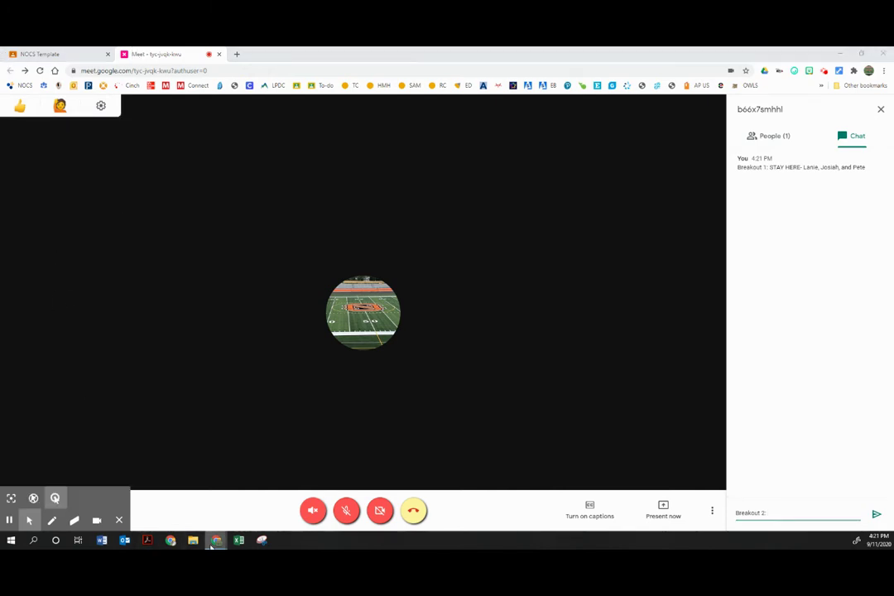
mouse_move(213, 542)
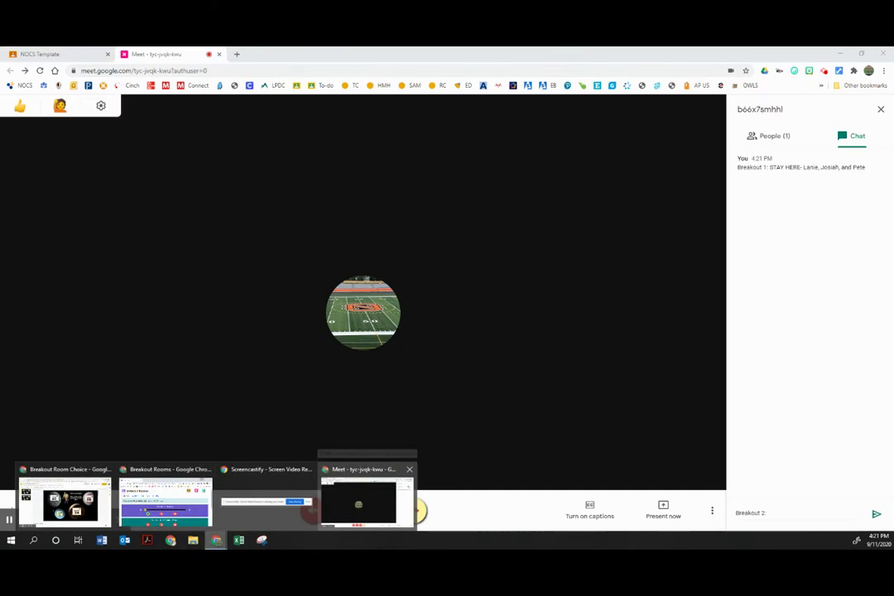
click(65, 505)
click(840, 53)
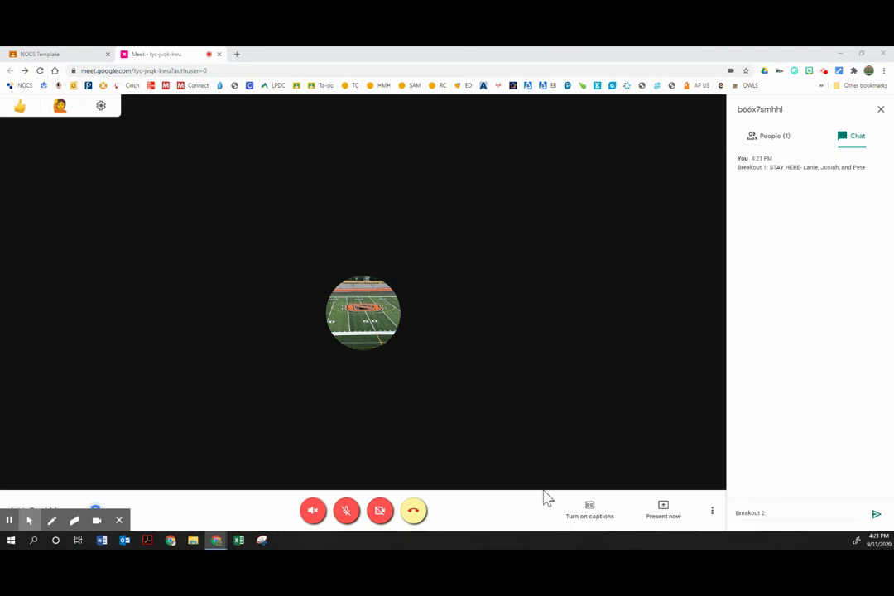
click(788, 513)
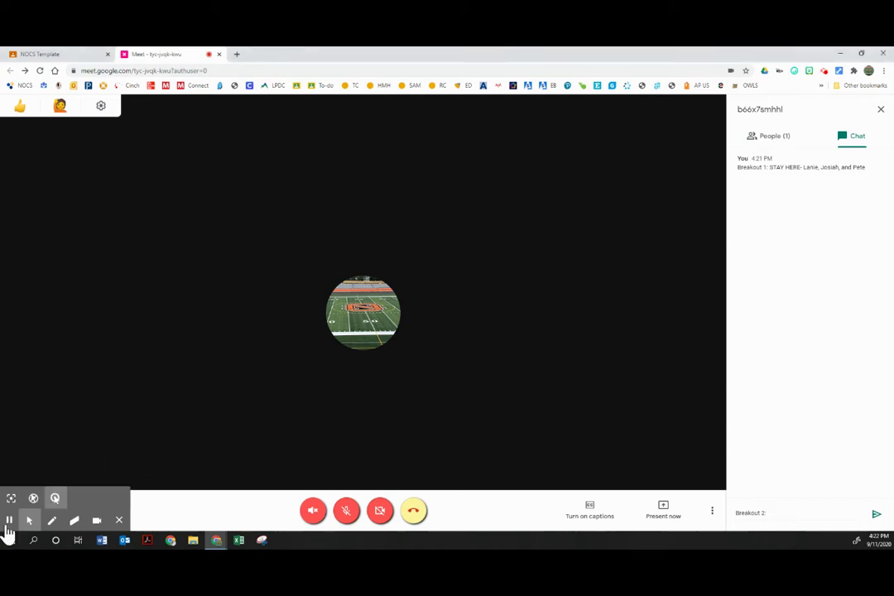
- Send the Breakout 2 and 3 links message and open the g.co/meet/tatooine link
key(Return)
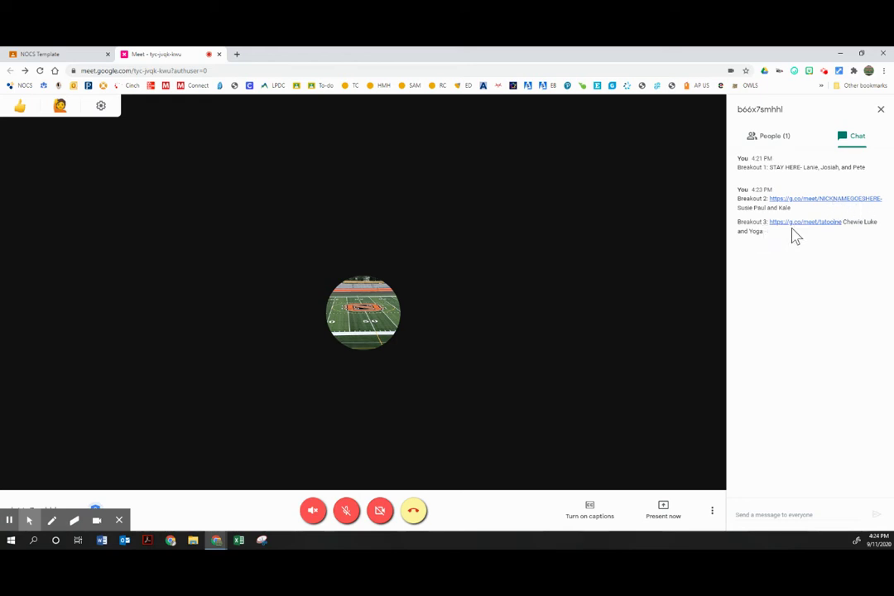
click(836, 223)
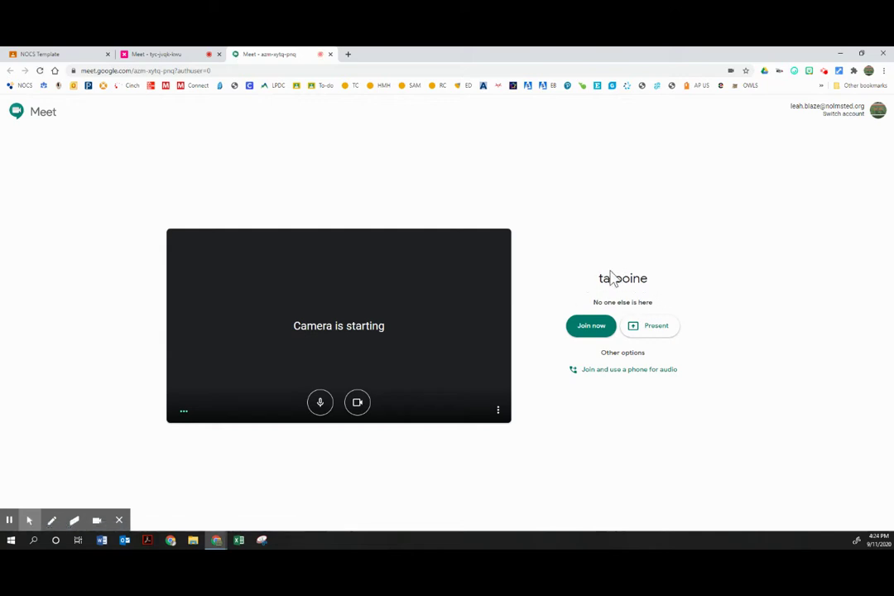
- Join the tatooine breakout meeting, then open the NICKNAMEGOESHERE- link from the main call's chat
click(595, 331)
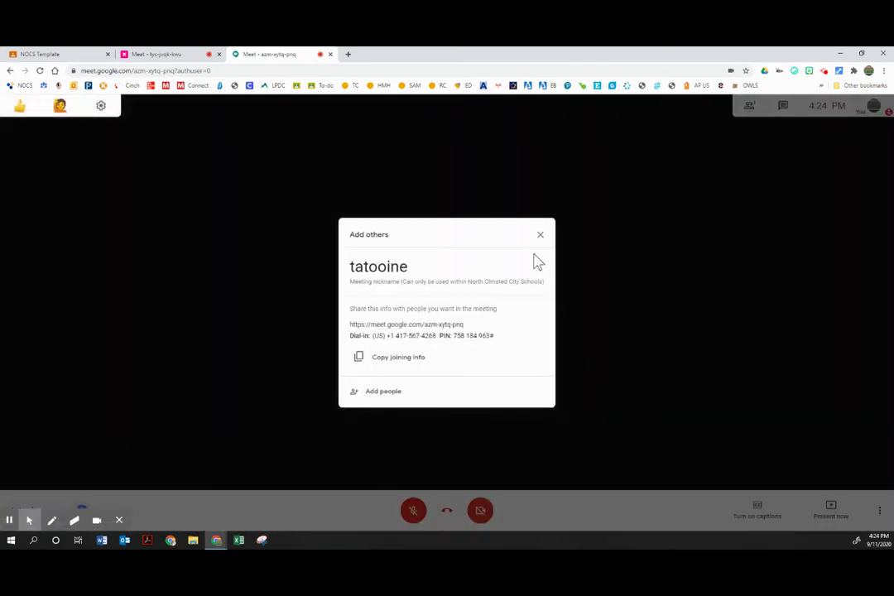
click(540, 239)
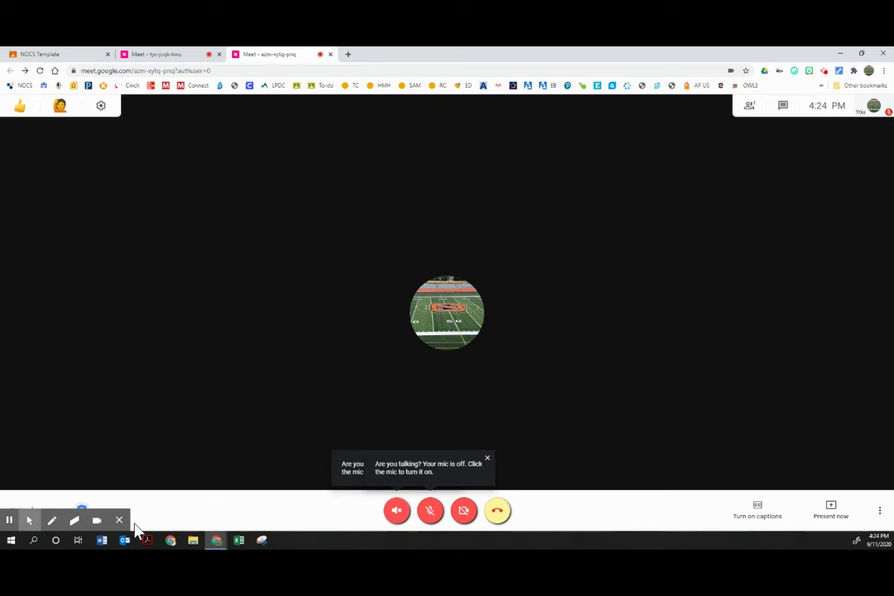
click(120, 521)
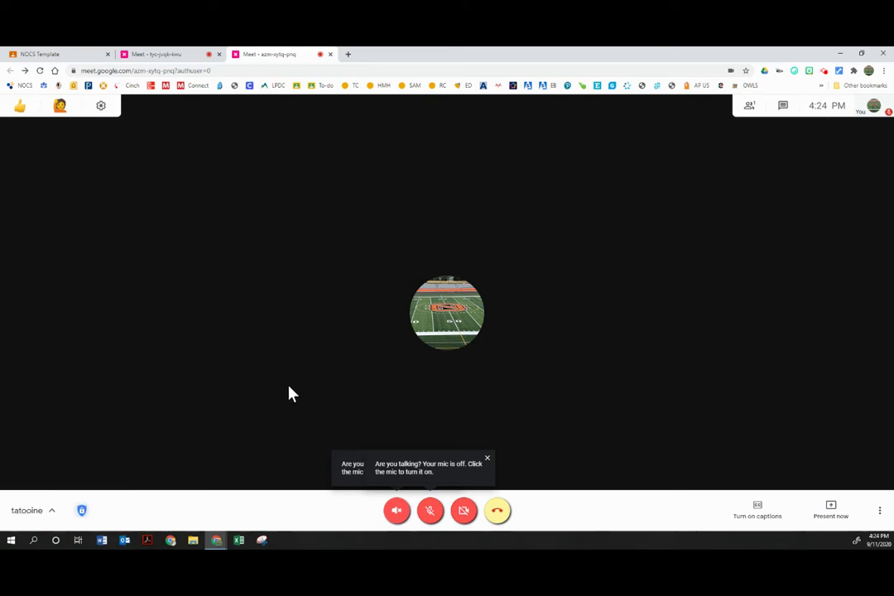
click(154, 54)
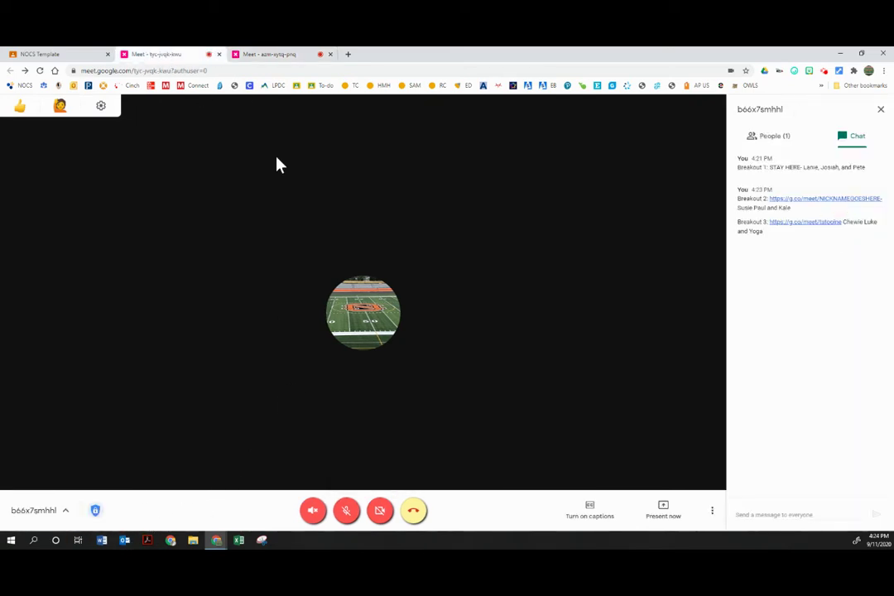
click(797, 202)
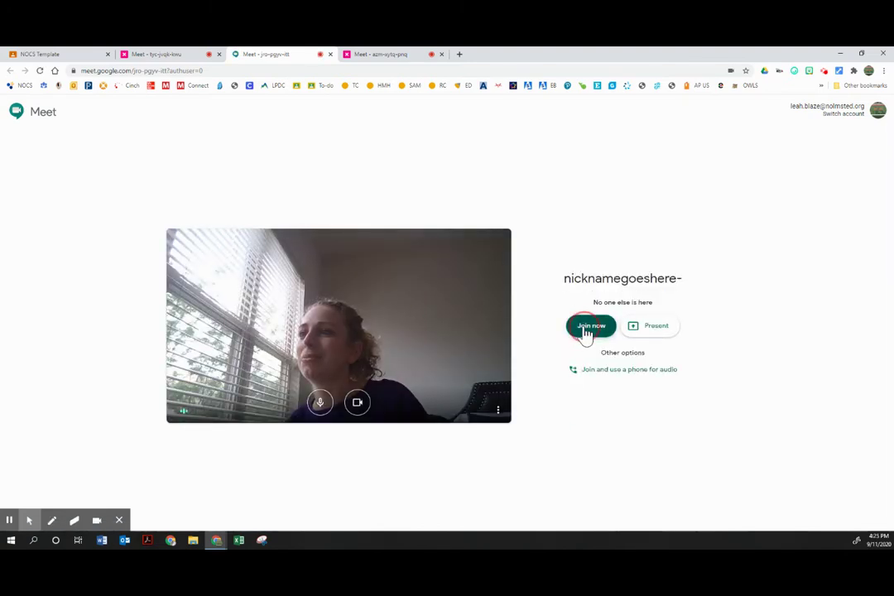
- Join the nicknamegoeshere- breakout meeting and check the main and tatooine tabs
click(589, 328)
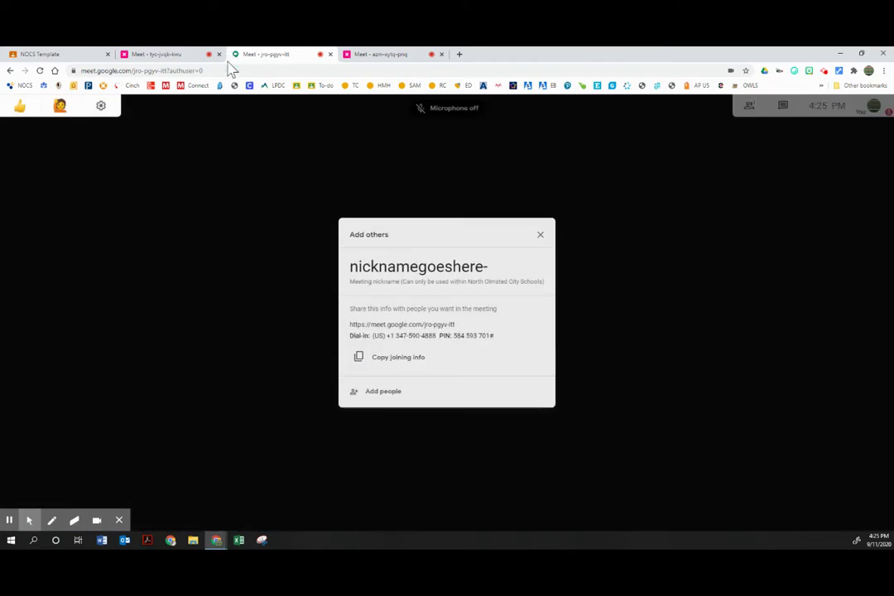
click(539, 242)
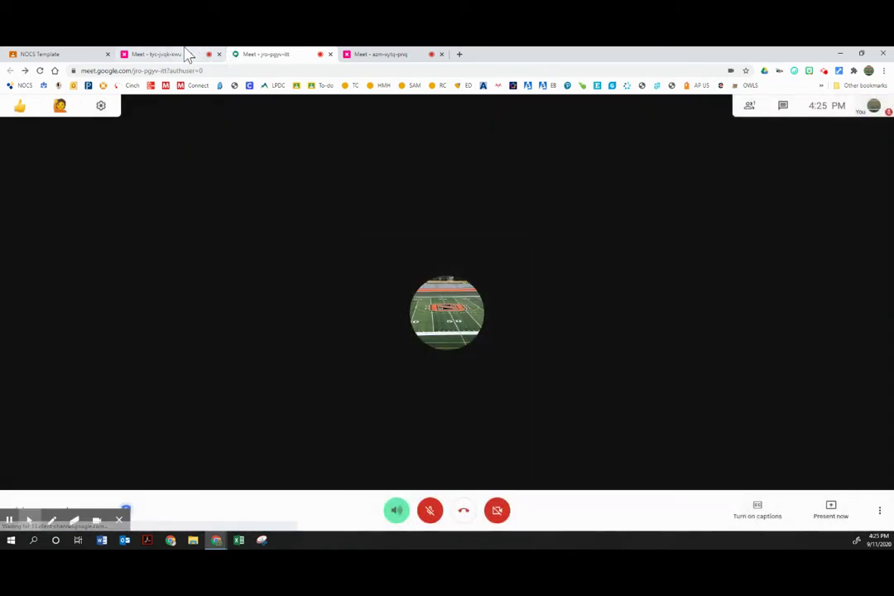
click(176, 54)
click(269, 55)
click(368, 55)
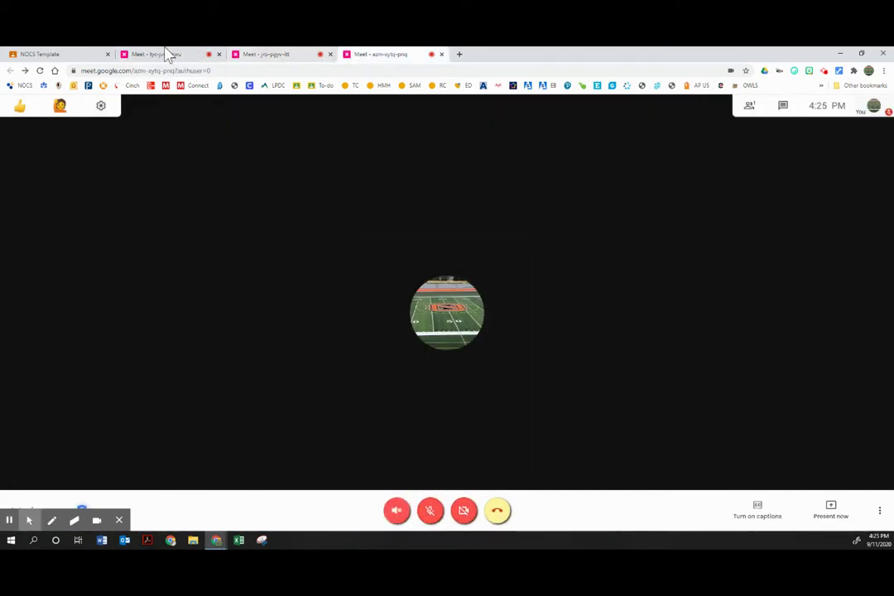
- Compare each breakout tab against the NOCS Template class page, ending on the main call
click(51, 54)
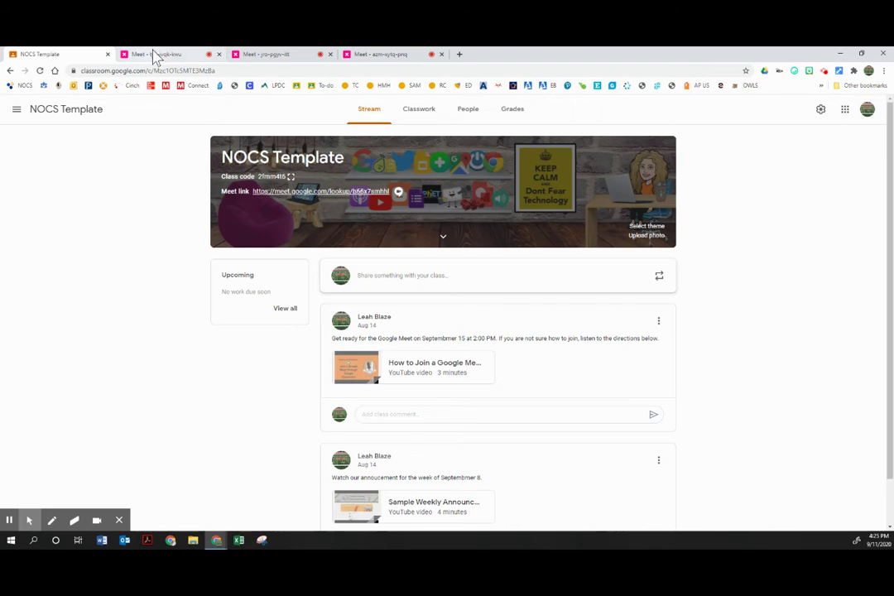
click(157, 55)
click(17, 54)
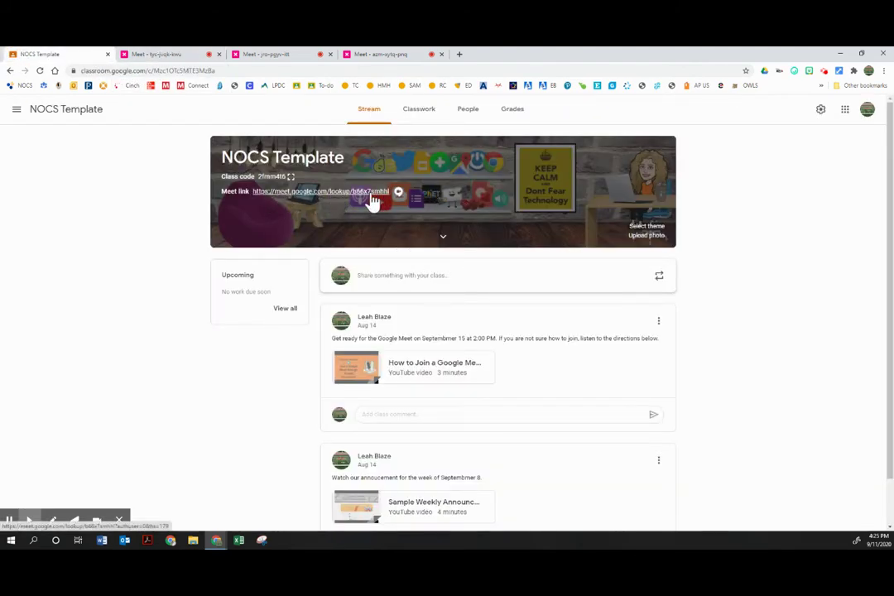
click(283, 55)
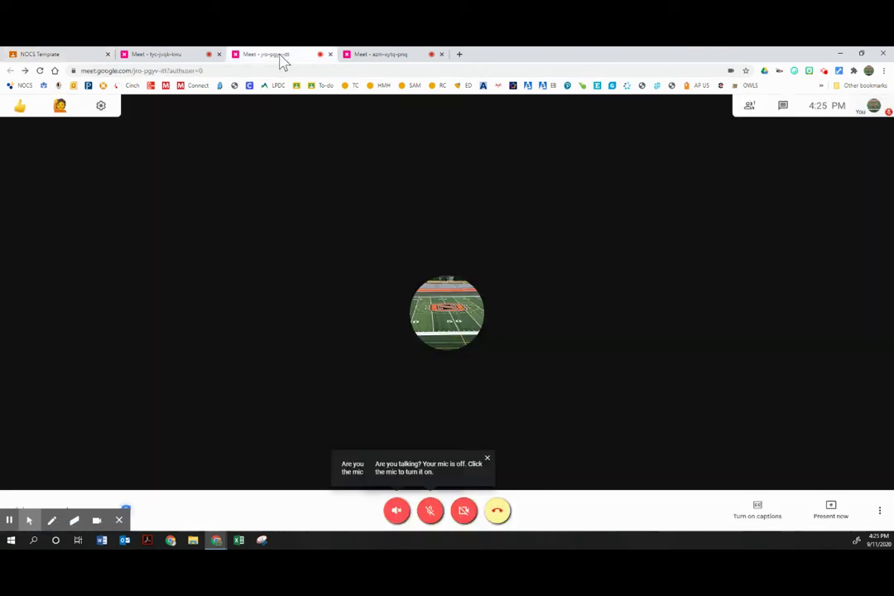
click(384, 55)
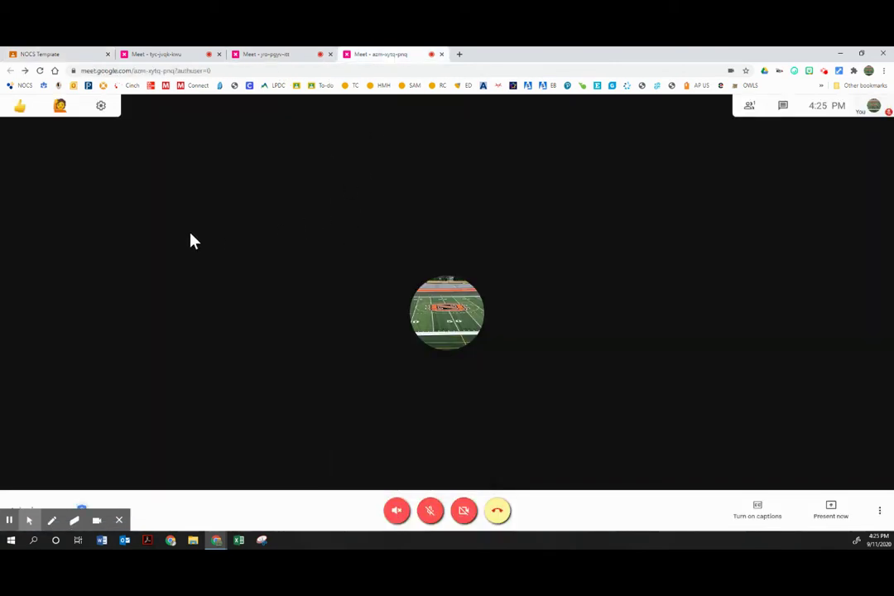
click(119, 520)
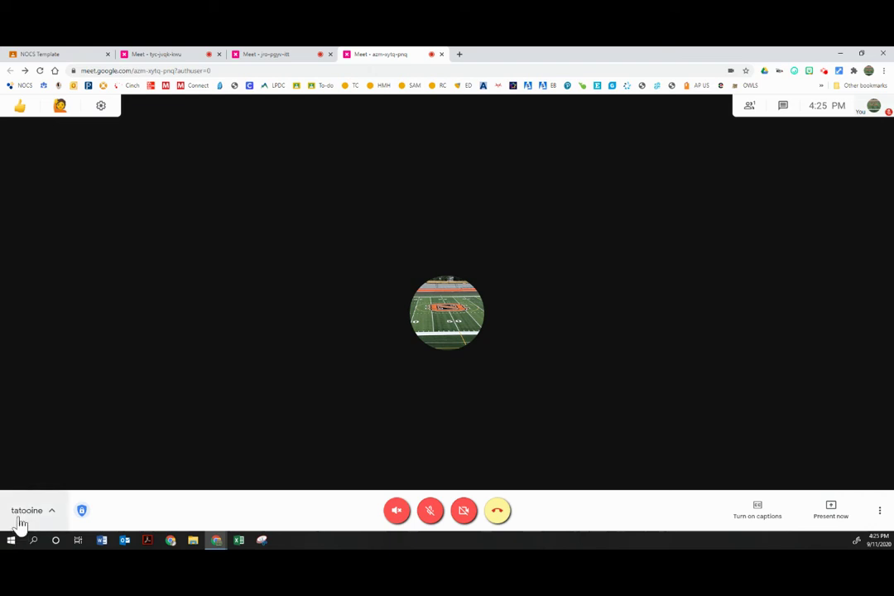
click(283, 55)
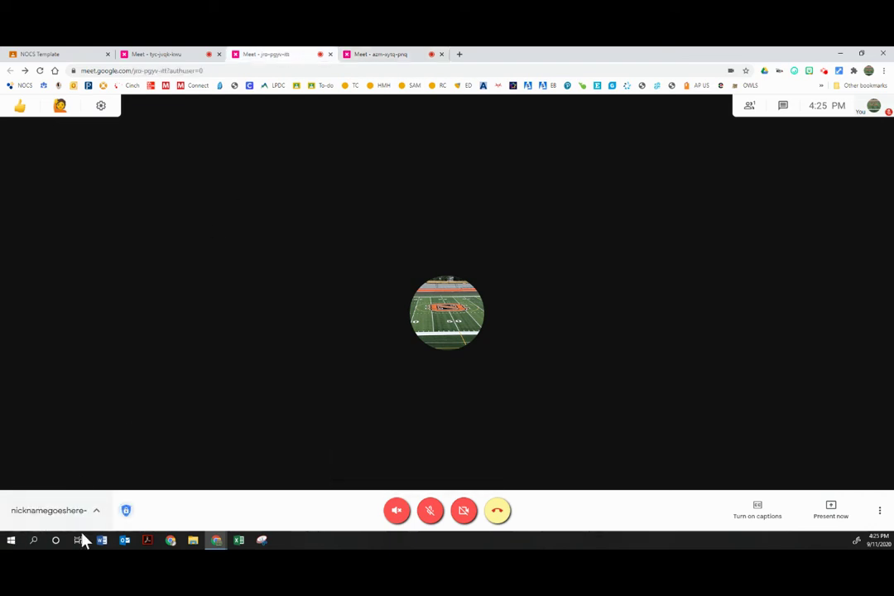
click(155, 55)
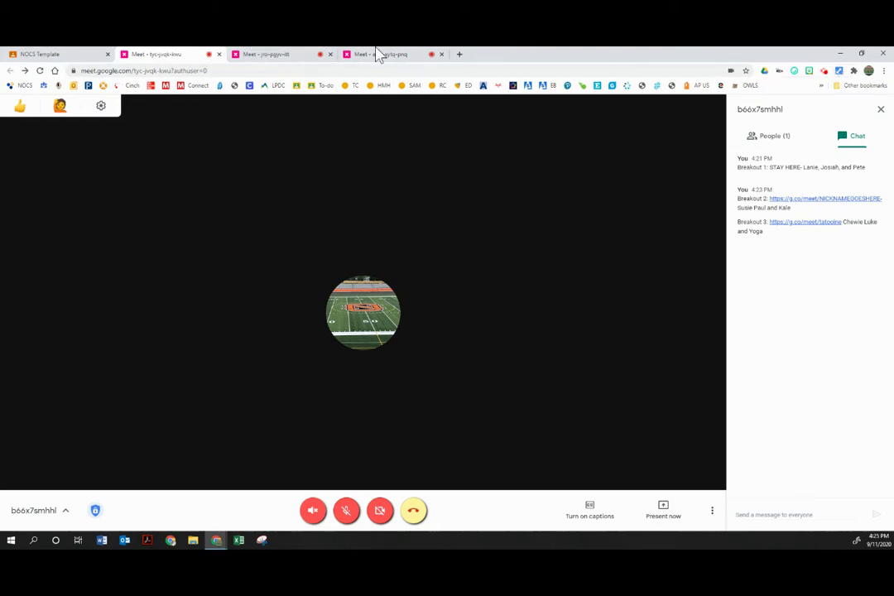
- Use the Tab Resize extension to arrange the three Meet calls in a 2x2 window grid
click(838, 71)
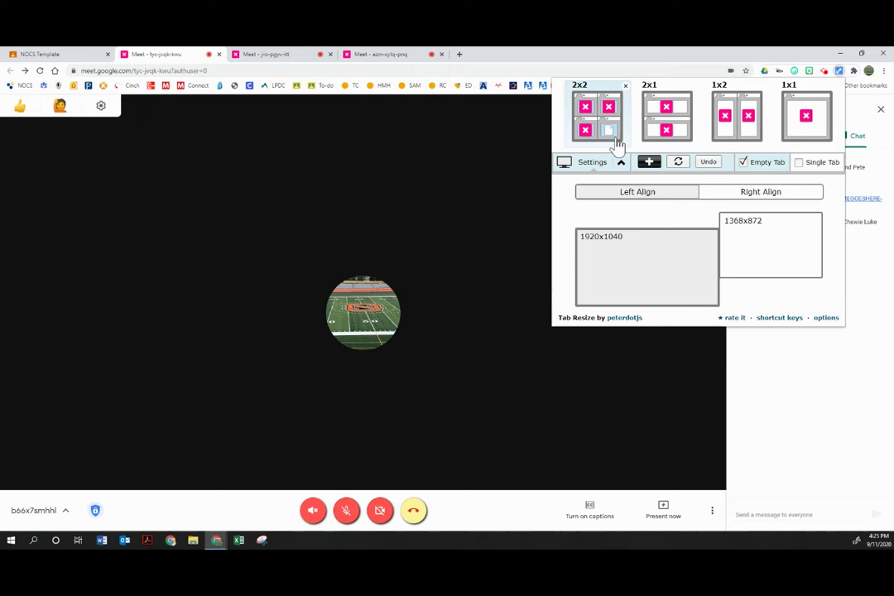
click(610, 135)
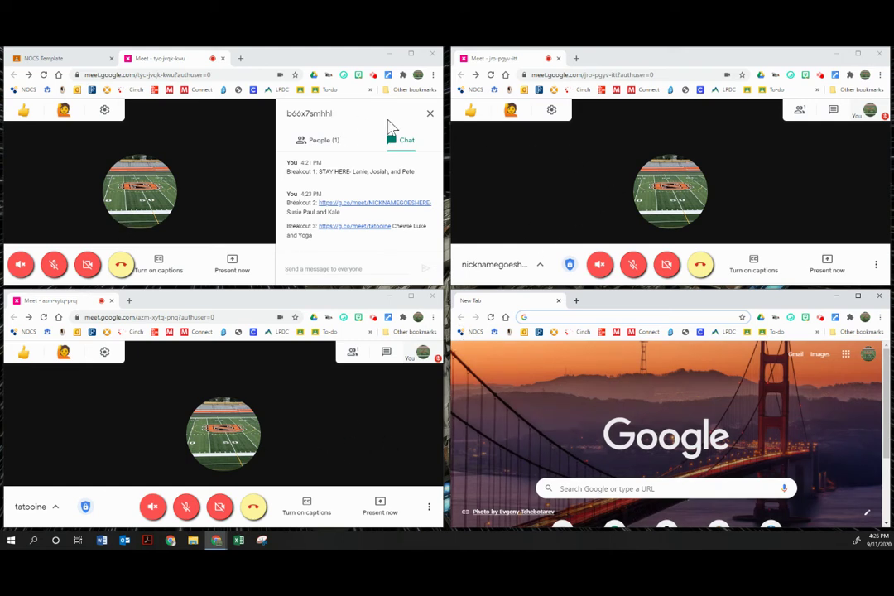
- Close the main room chat, then switch sound, mic and camera on and back off
click(429, 113)
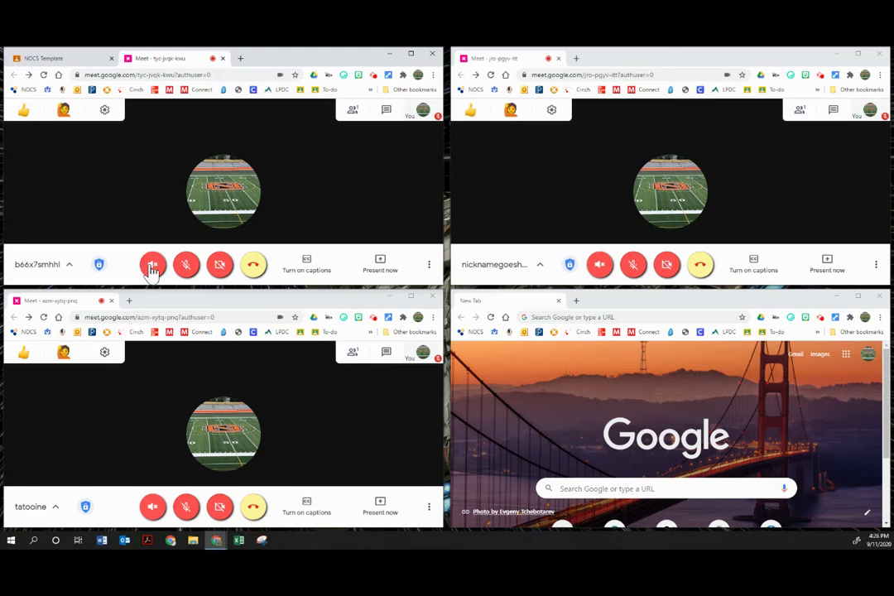
click(152, 266)
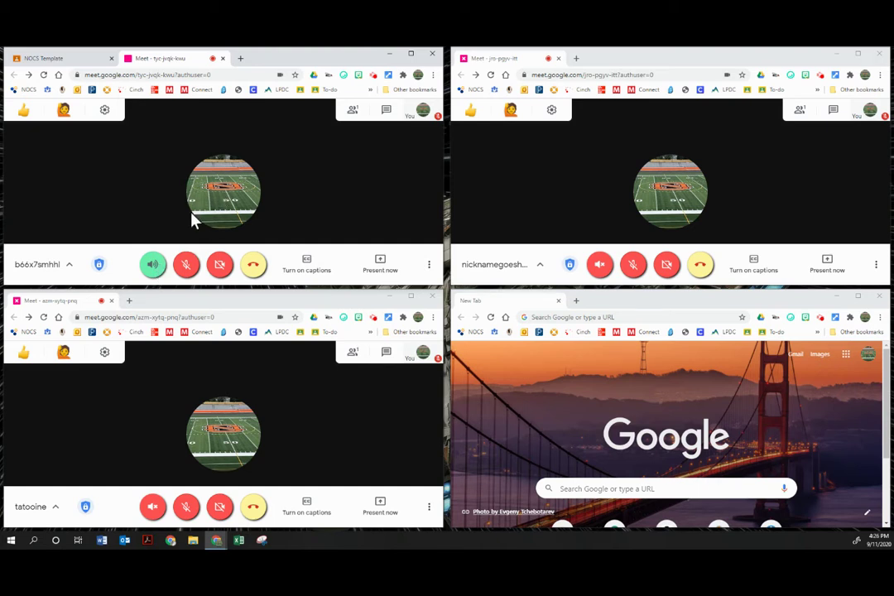
click(188, 274)
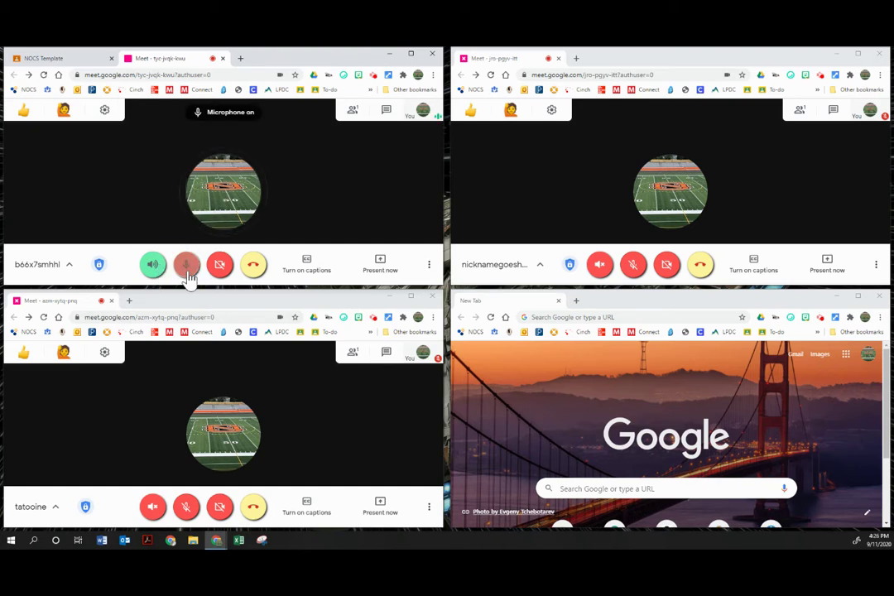
click(217, 266)
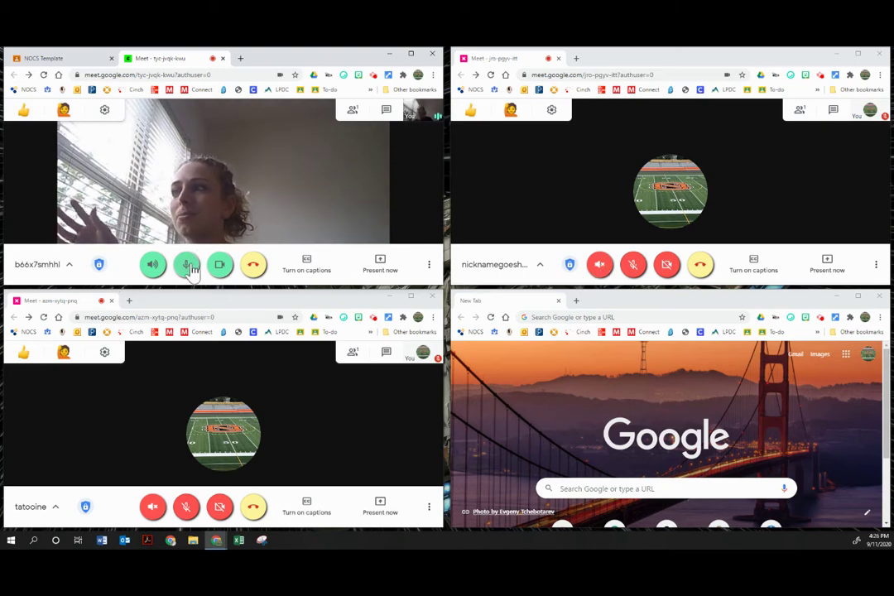
click(187, 264)
click(220, 264)
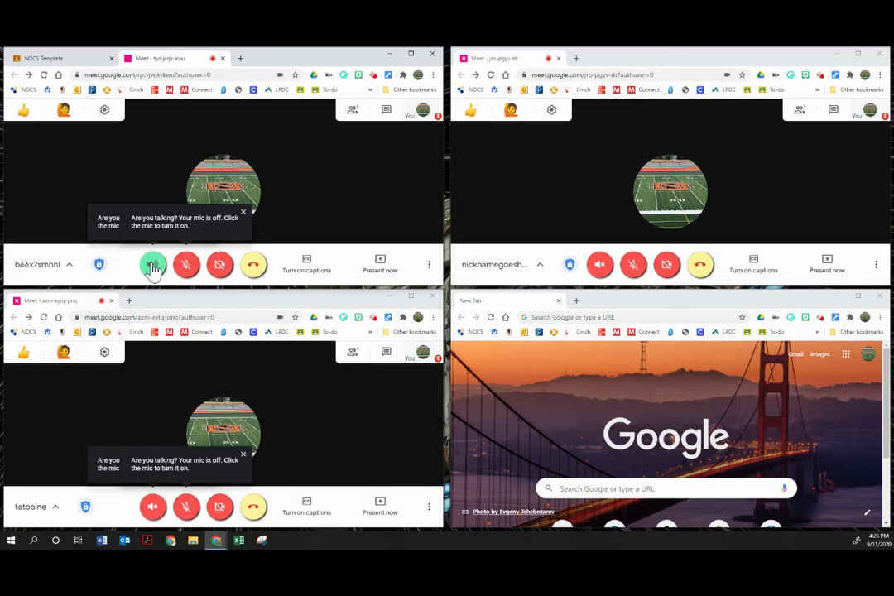
click(152, 265)
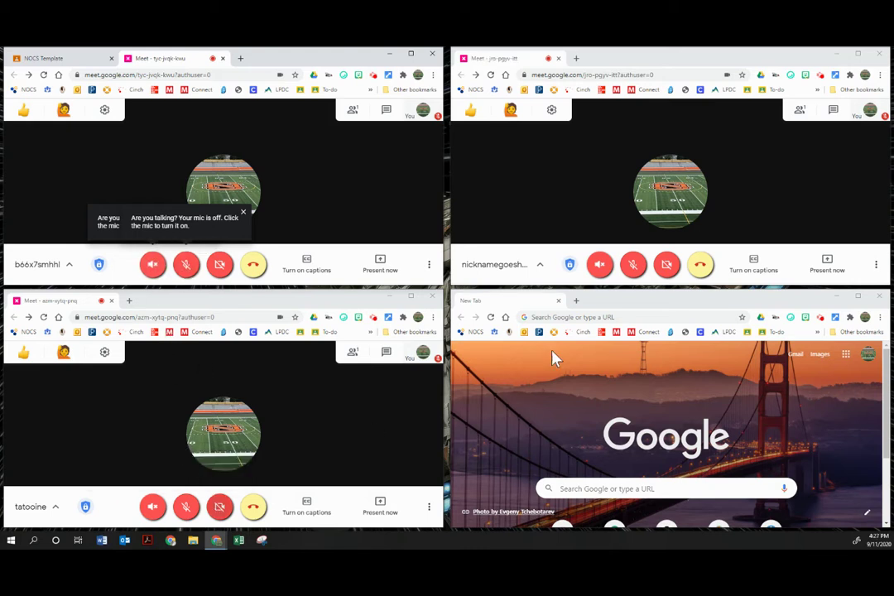
click(186, 265)
click(187, 513)
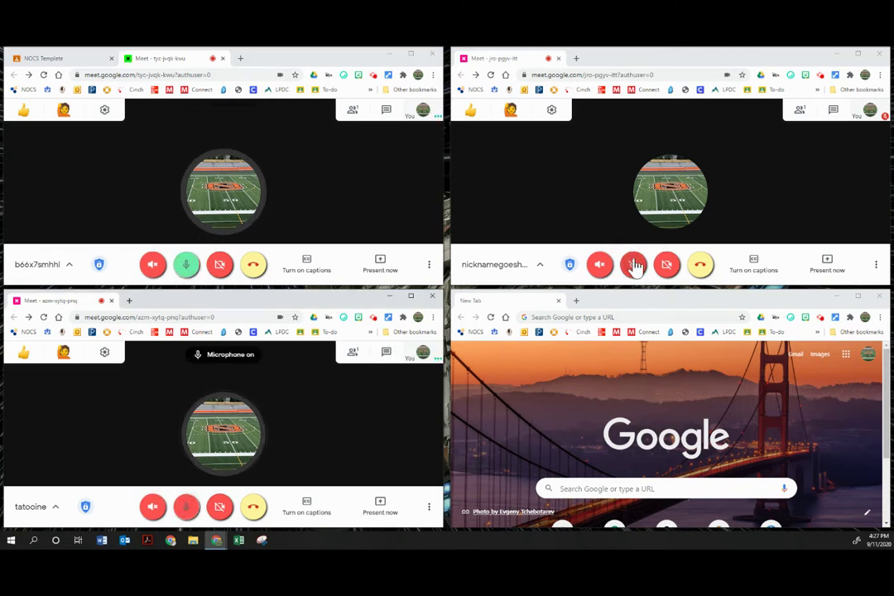
click(632, 263)
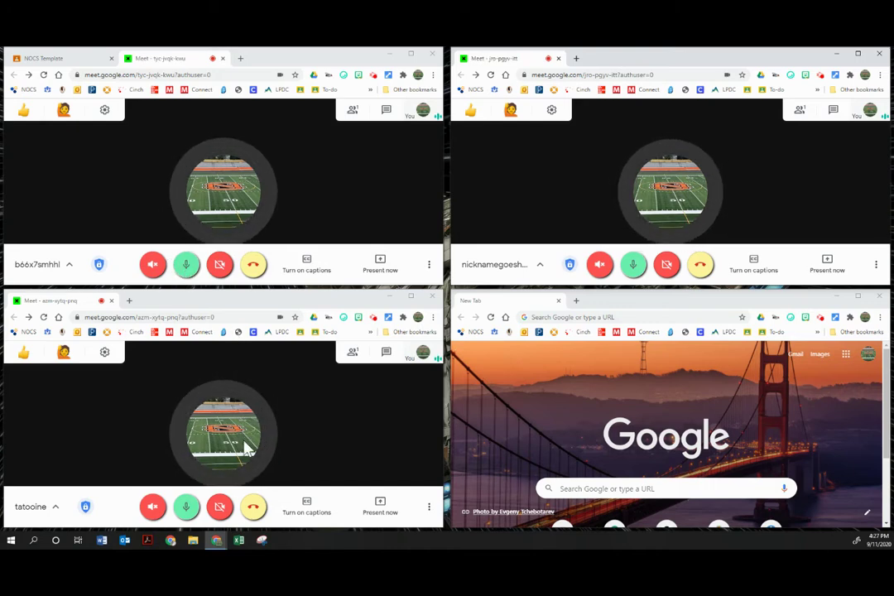
click(213, 267)
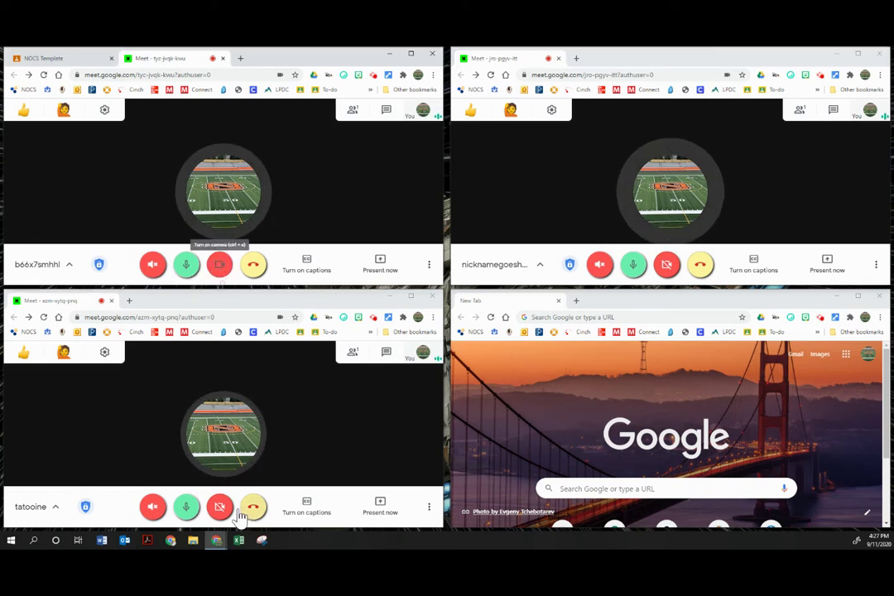
click(221, 509)
click(666, 263)
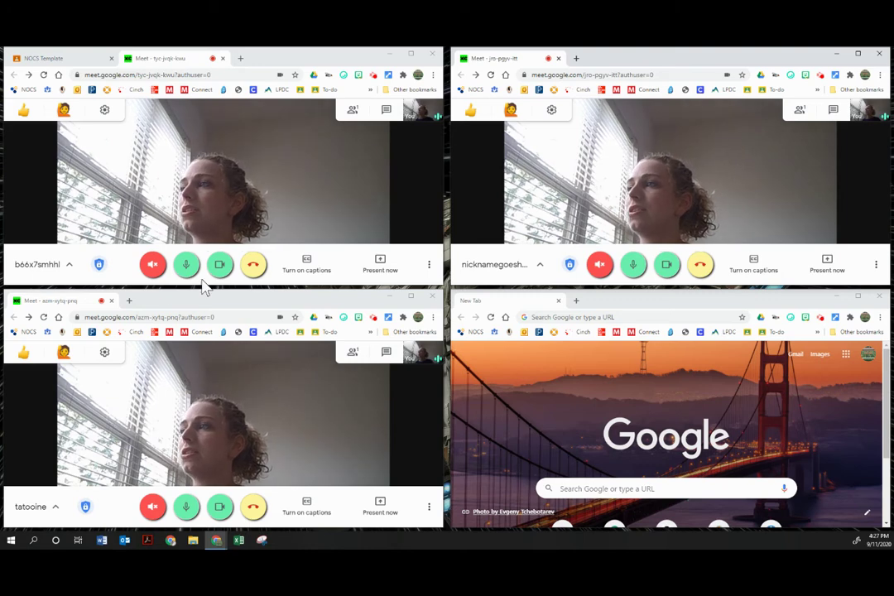
click(221, 264)
click(186, 264)
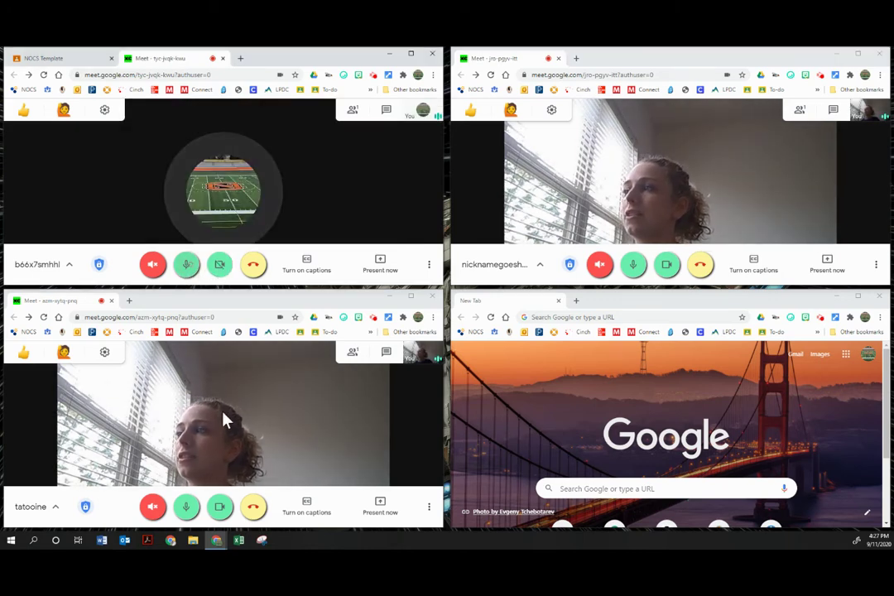
click(221, 507)
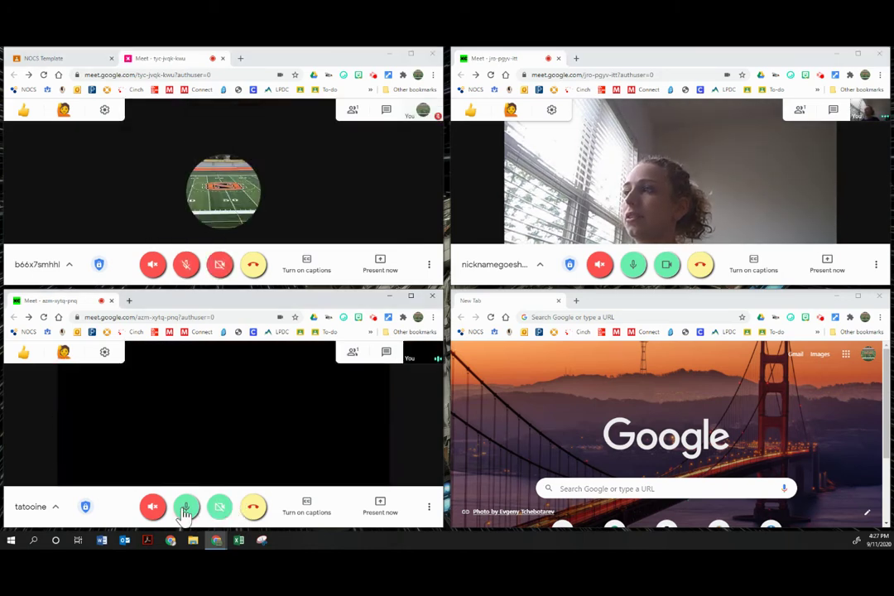
click(187, 508)
click(666, 265)
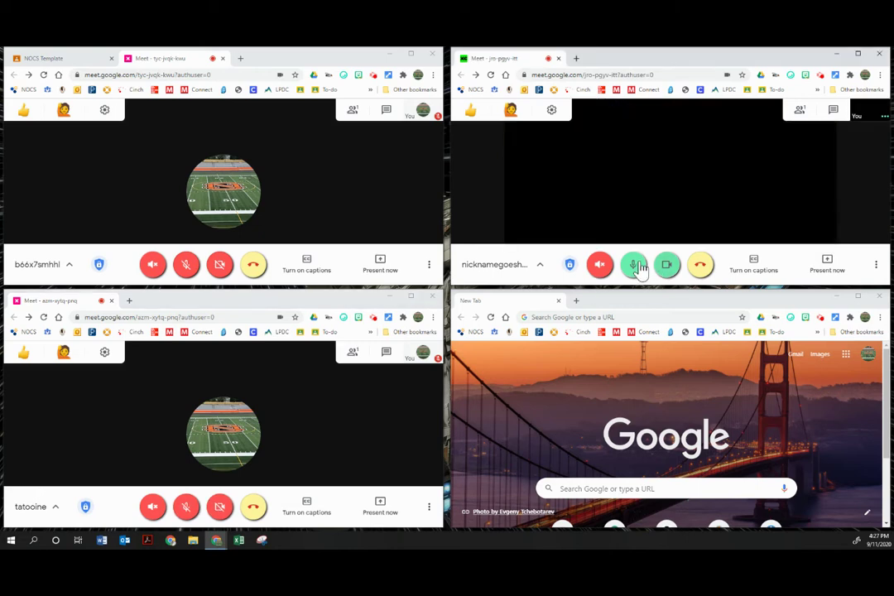
click(633, 265)
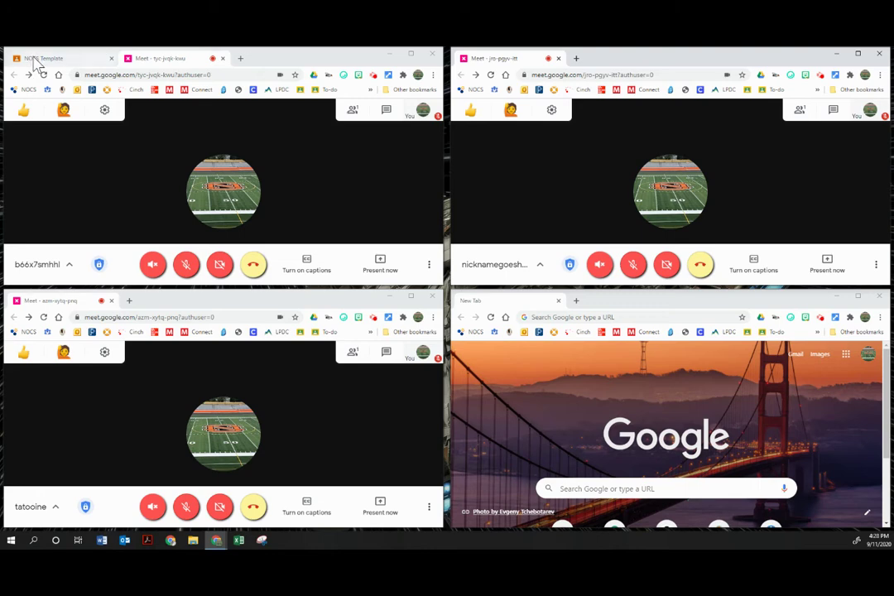
- Copy the class Meet link from the NOCS Template page and open the tatooine call's chat
click(35, 57)
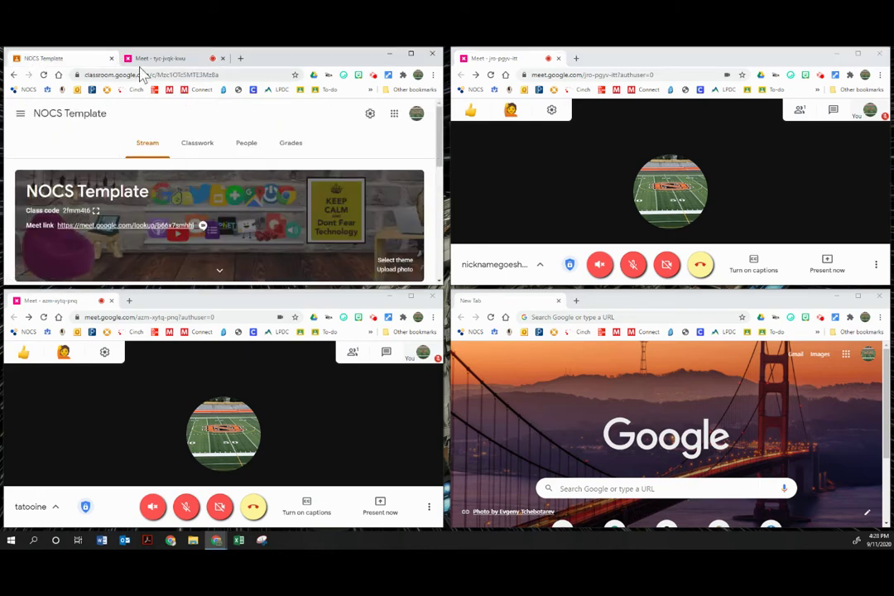
click(158, 59)
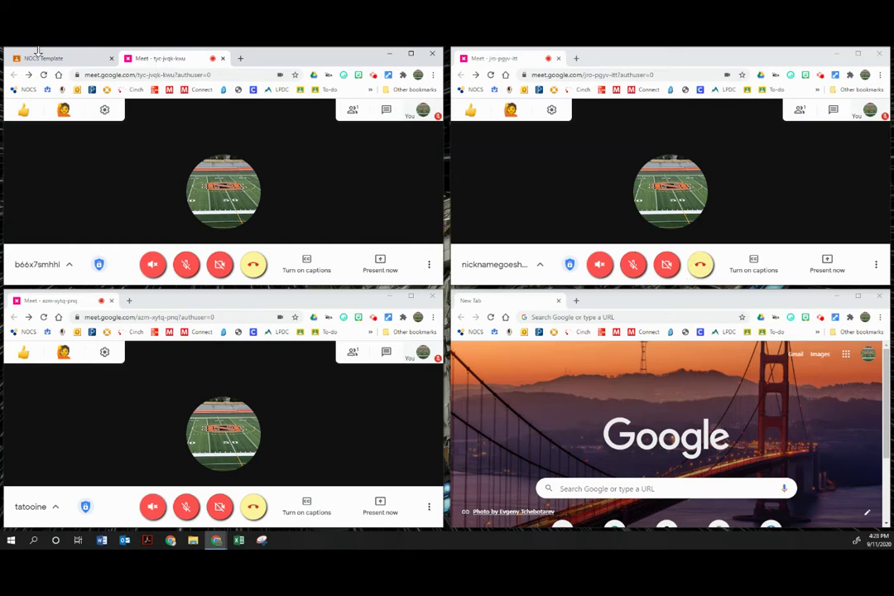
click(38, 58)
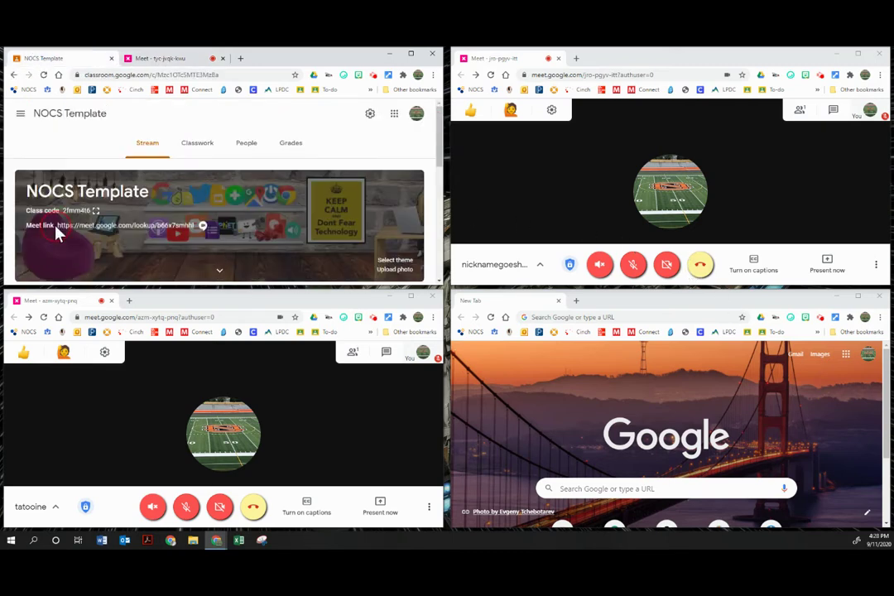
drag(195, 227, 52, 226)
key(ctrl+c)
click(547, 184)
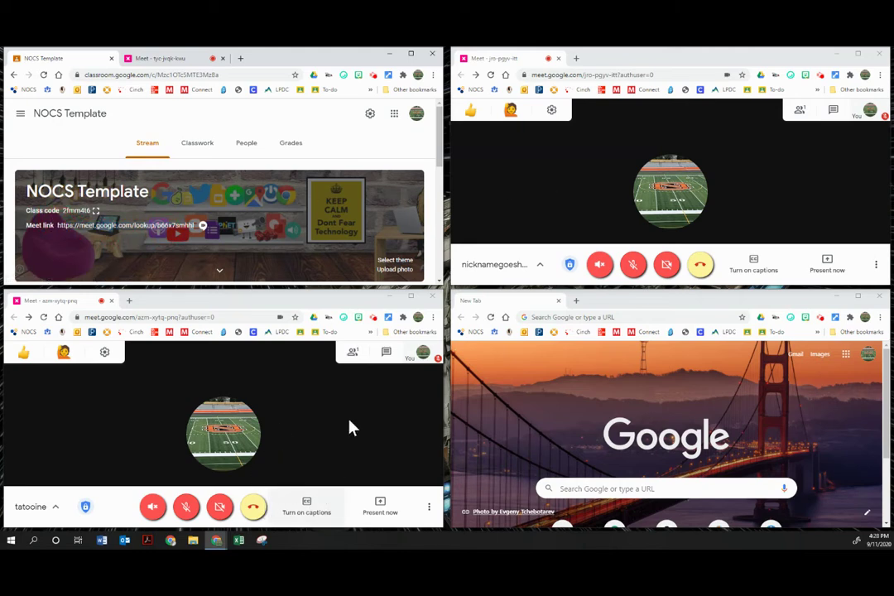
click(385, 354)
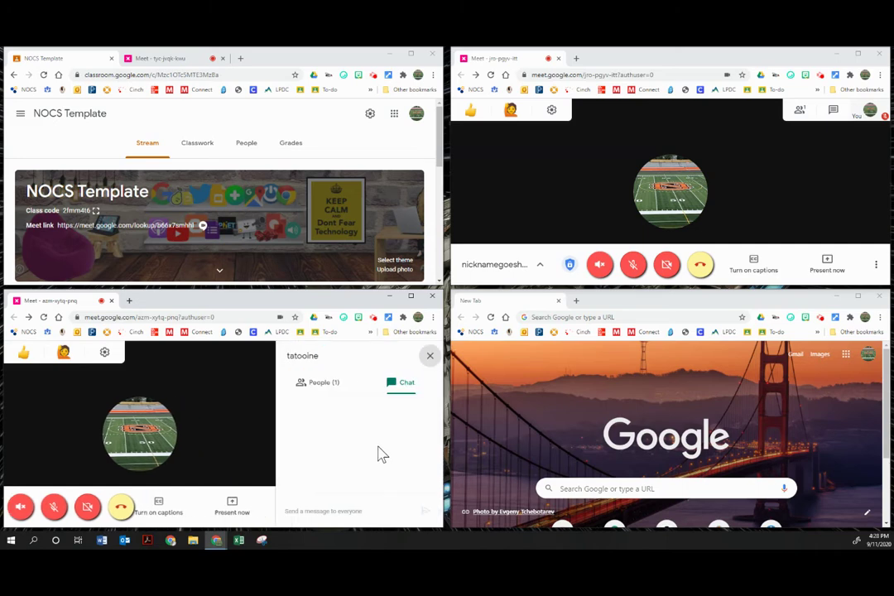
click(348, 506)
text(https://g.co/meet/tatooine)
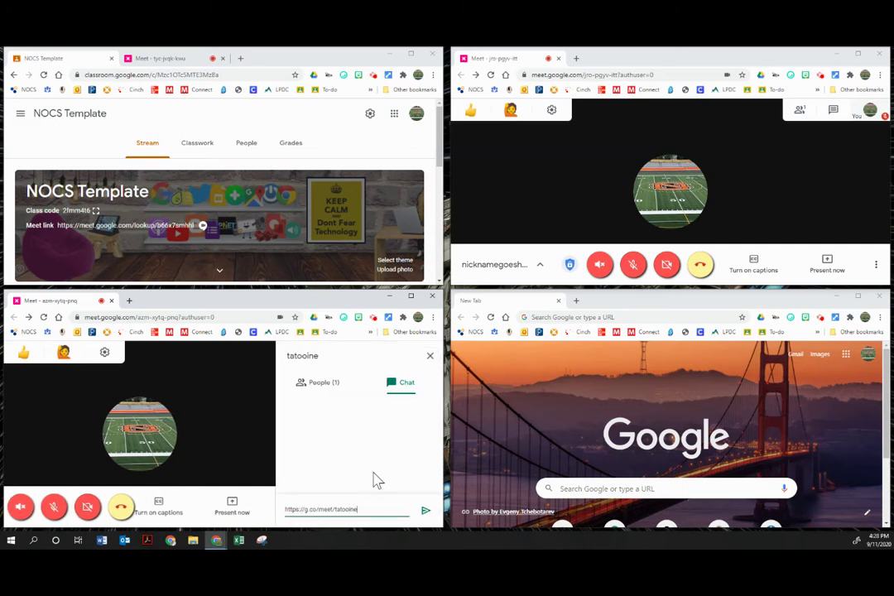
key(Return)
- Paste the class Meet link into the tatooine chat and send it
click(83, 248)
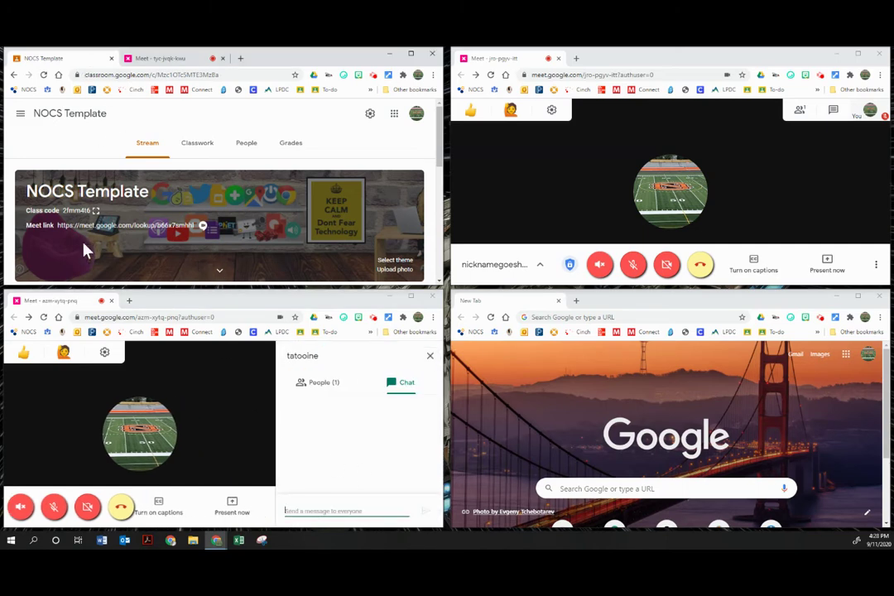
drag(196, 225, 61, 224)
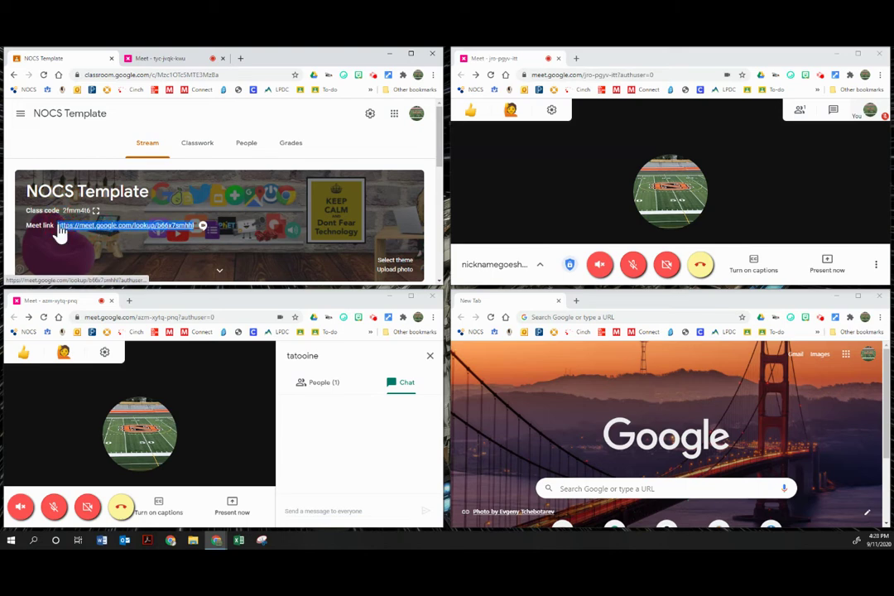
click(312, 511)
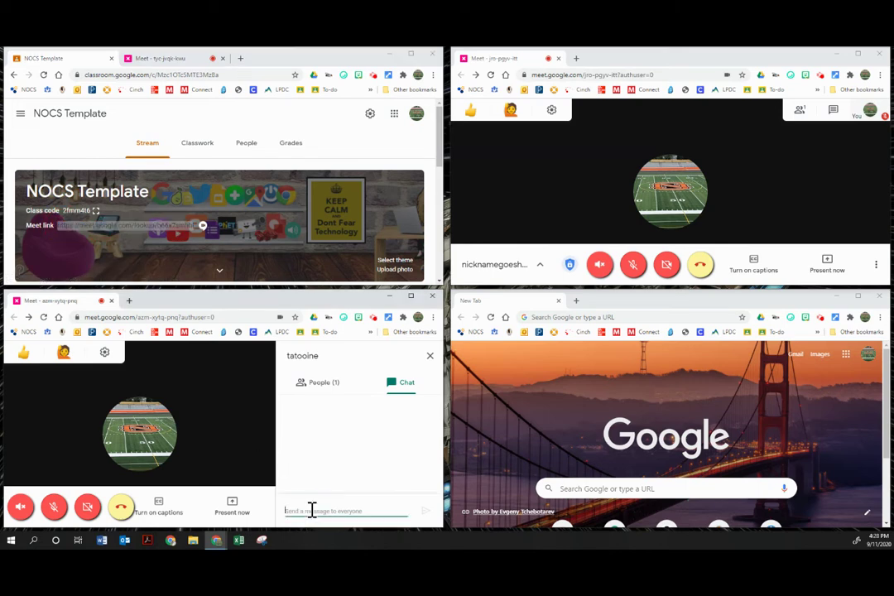
key(ctrl+v)
click(425, 510)
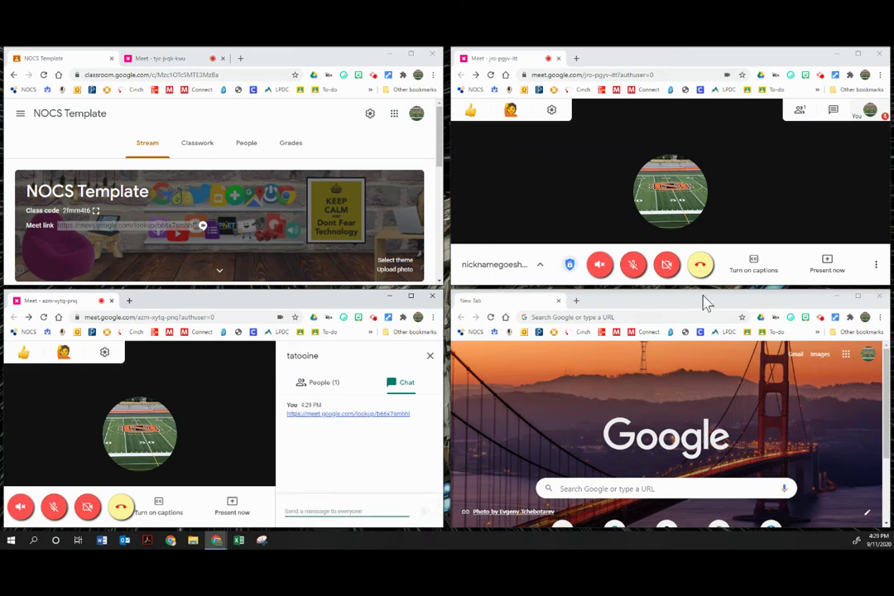
- Post the same link in the other breakout room's chat, then close both chats
click(834, 116)
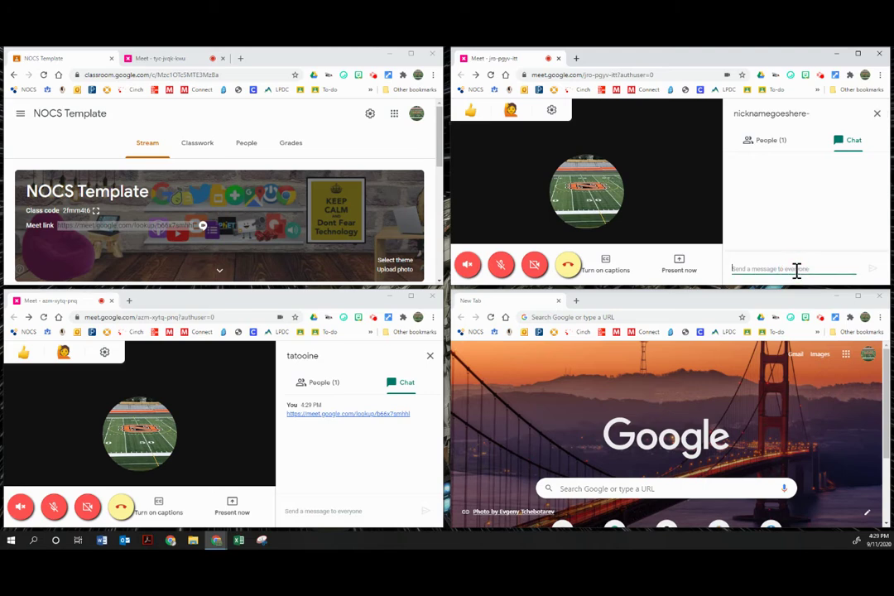
key(ctrl+v)
click(872, 268)
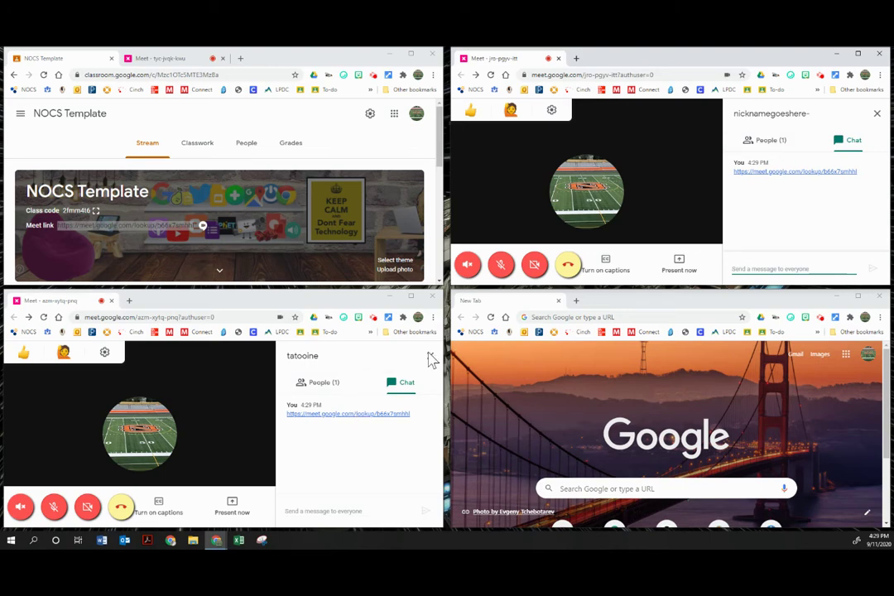
click(877, 114)
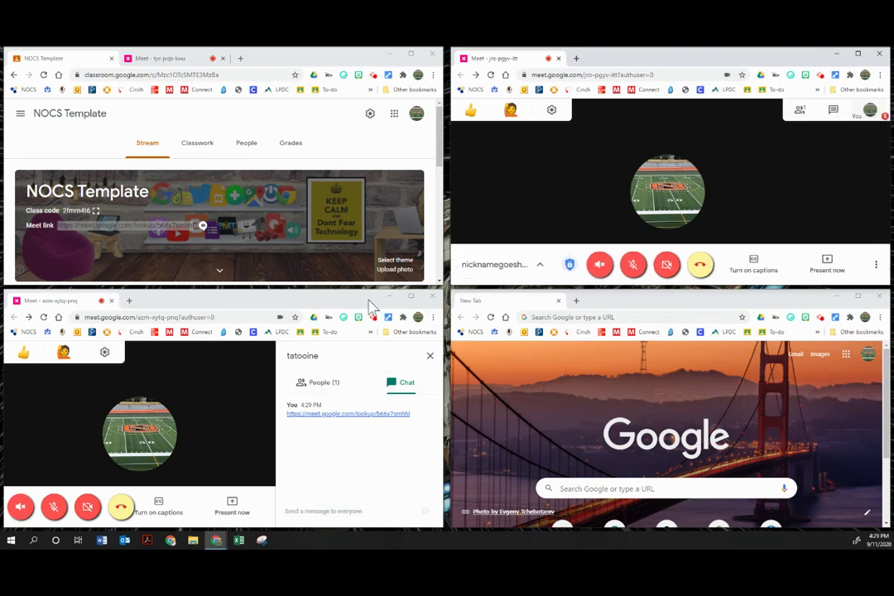
click(429, 355)
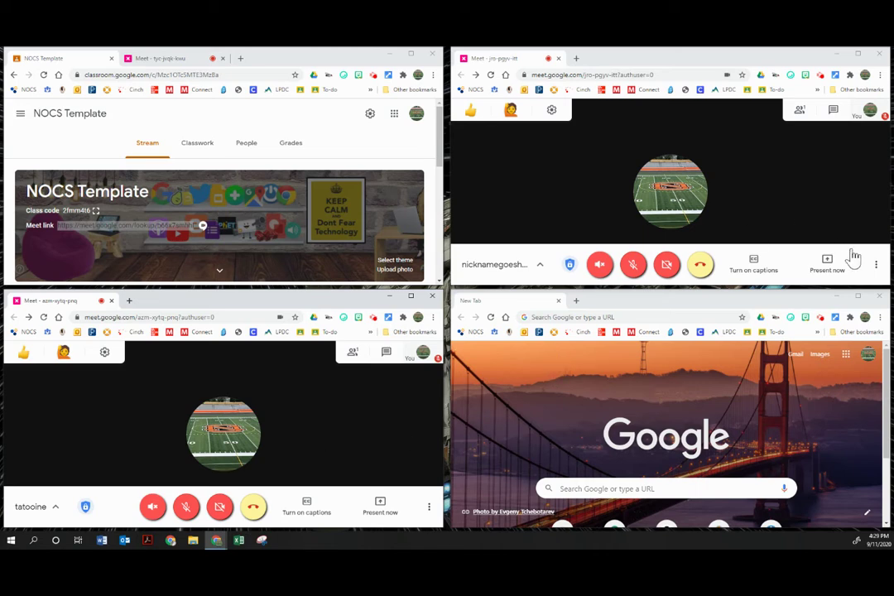
- Check the nicknamegoeshere participants, hang up both breakout calls, and return to the b66x7smhhl call
click(800, 111)
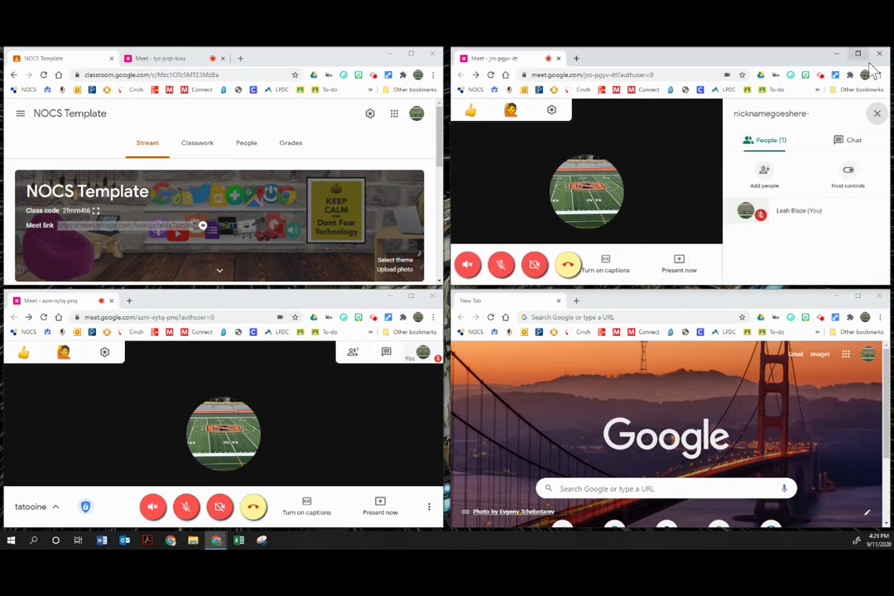
click(877, 113)
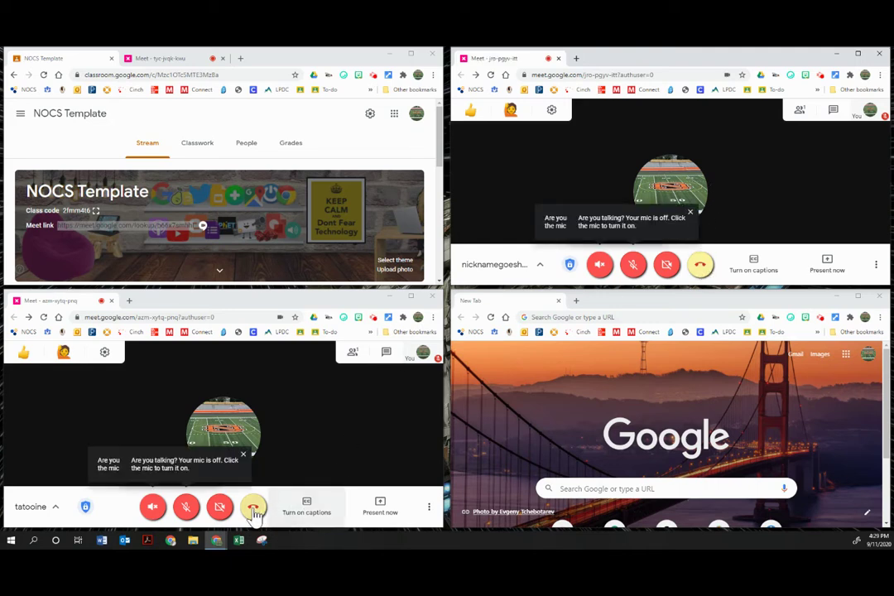
click(701, 266)
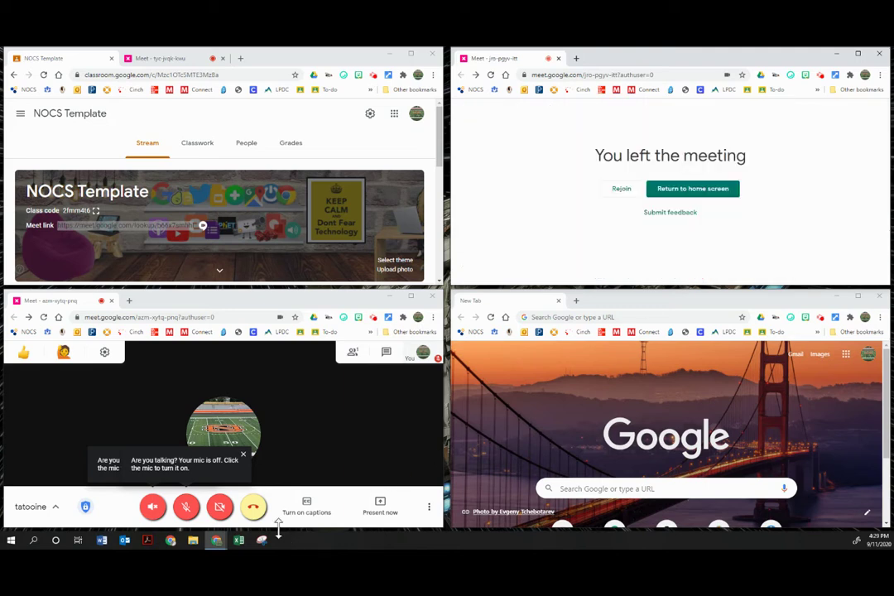
click(253, 506)
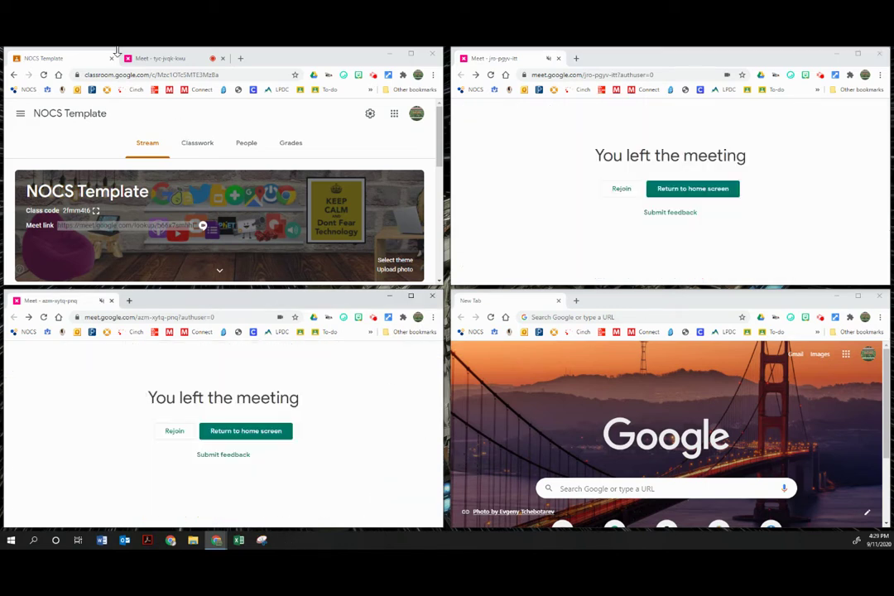
click(160, 58)
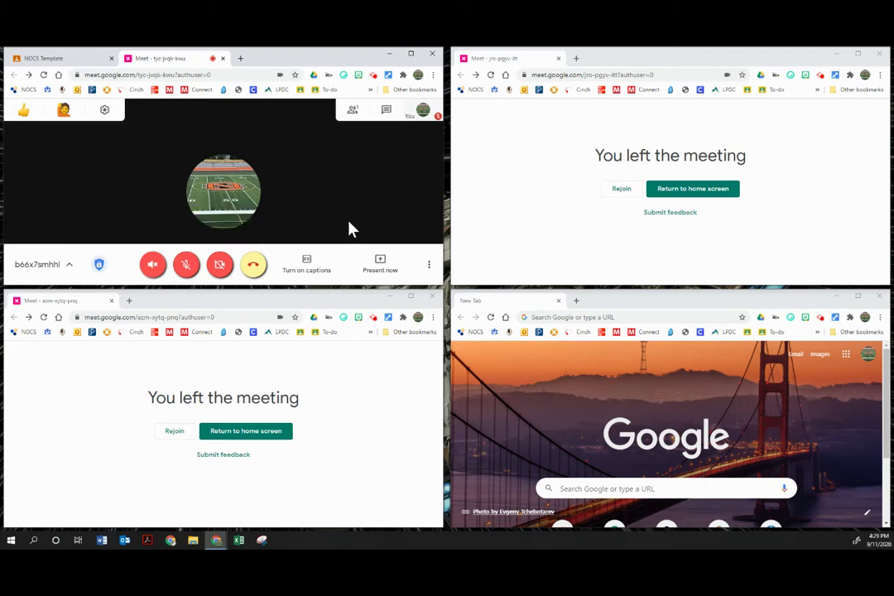
- Send both breakout windows to Meet home, then close them and the blank tab window
click(692, 191)
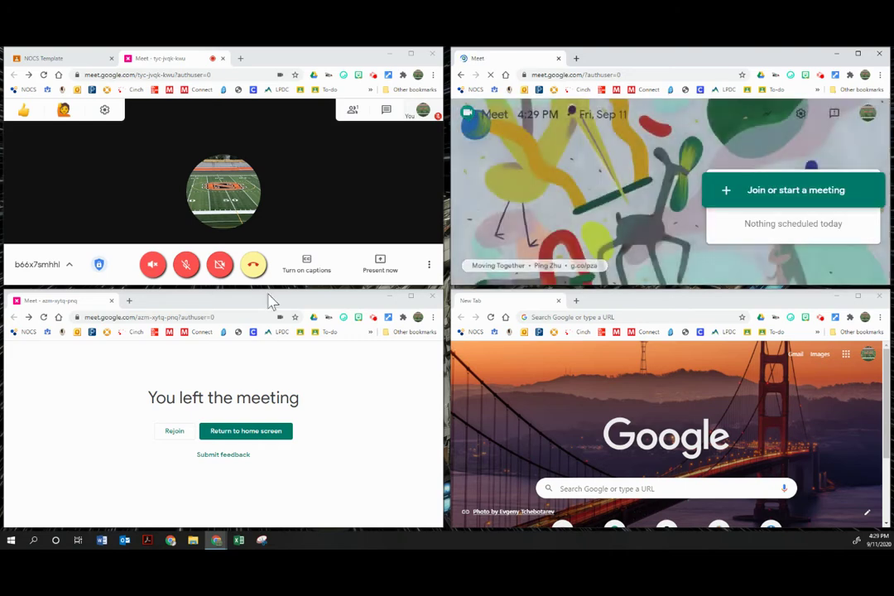
click(256, 439)
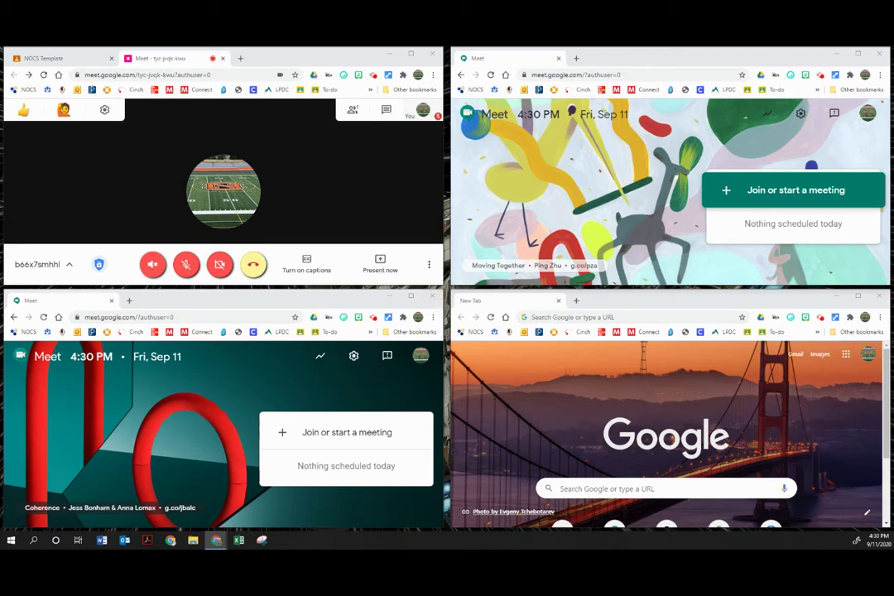
click(879, 296)
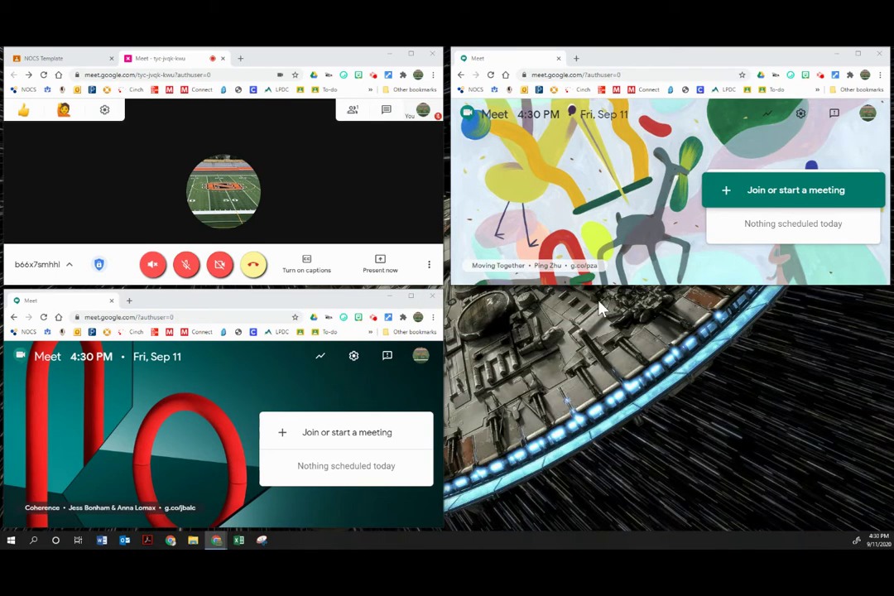
click(427, 298)
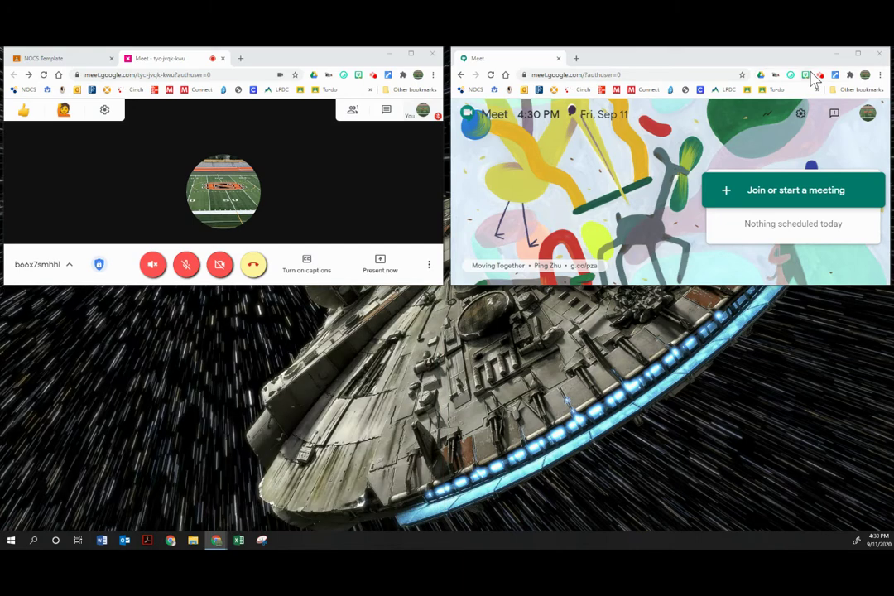
click(880, 54)
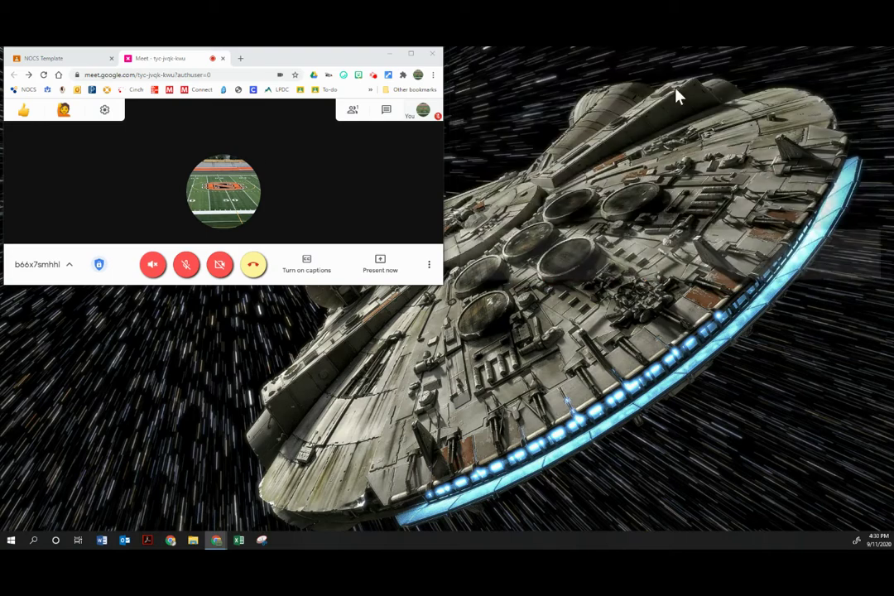
- Maximize the main call and paste the Slides link into chat, removing its edit?usp=sharing ending
click(410, 54)
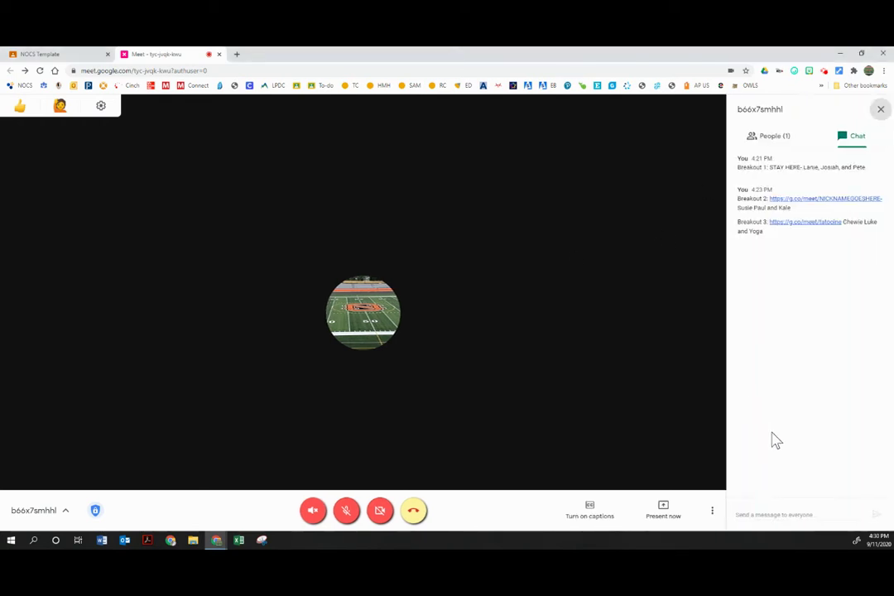
click(797, 514)
click(797, 514)
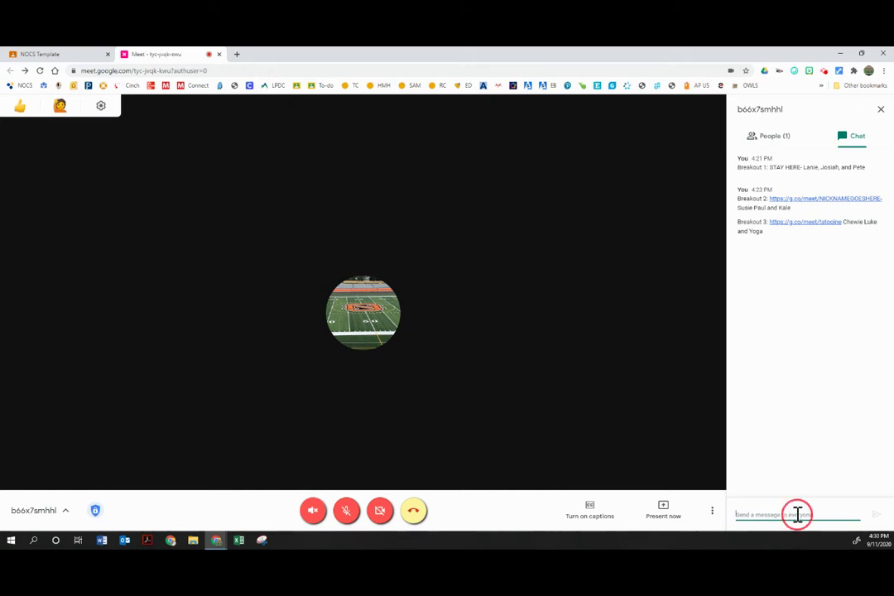
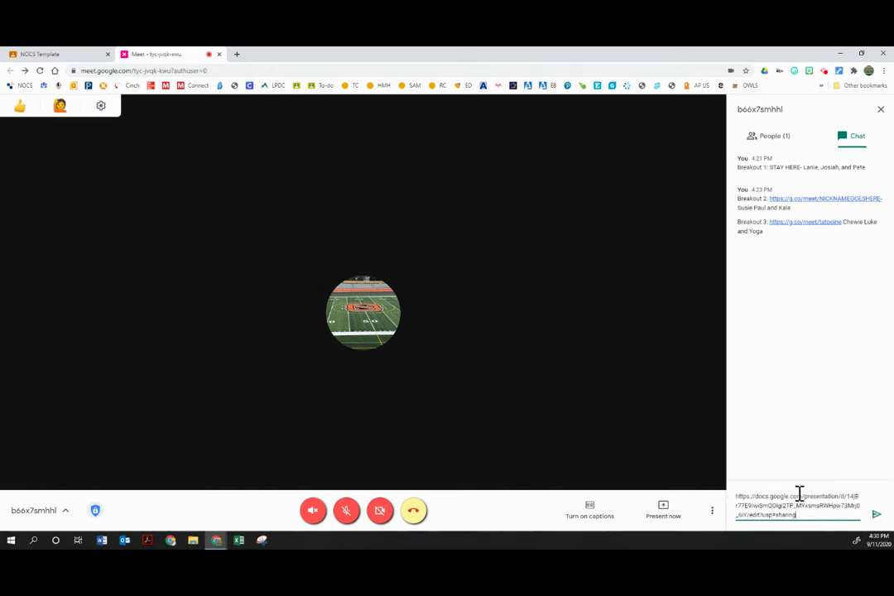
click(797, 516)
drag(797, 516, 750, 516)
key(BackSpace)
- Turn on the camera, send the Slides link to everyone, and open it in a new tab
click(380, 510)
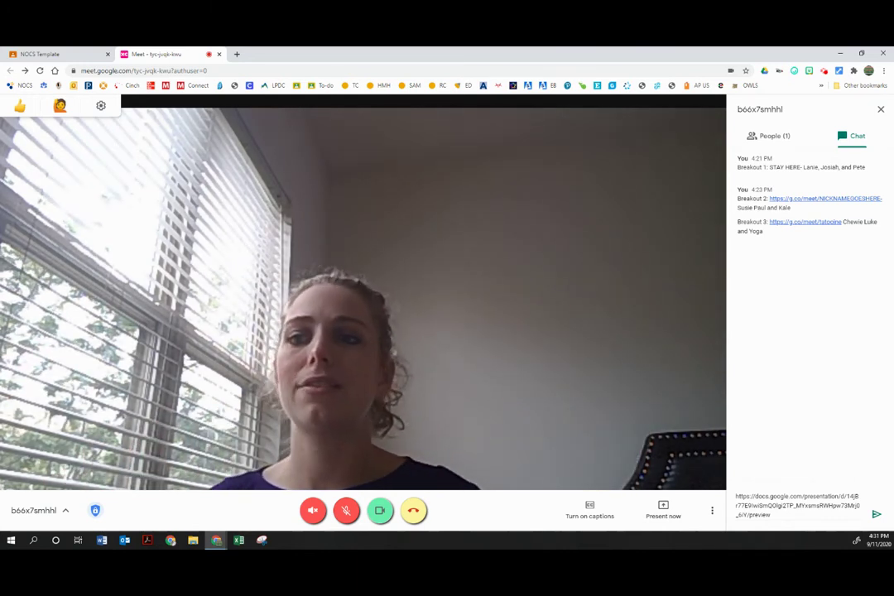
click(875, 515)
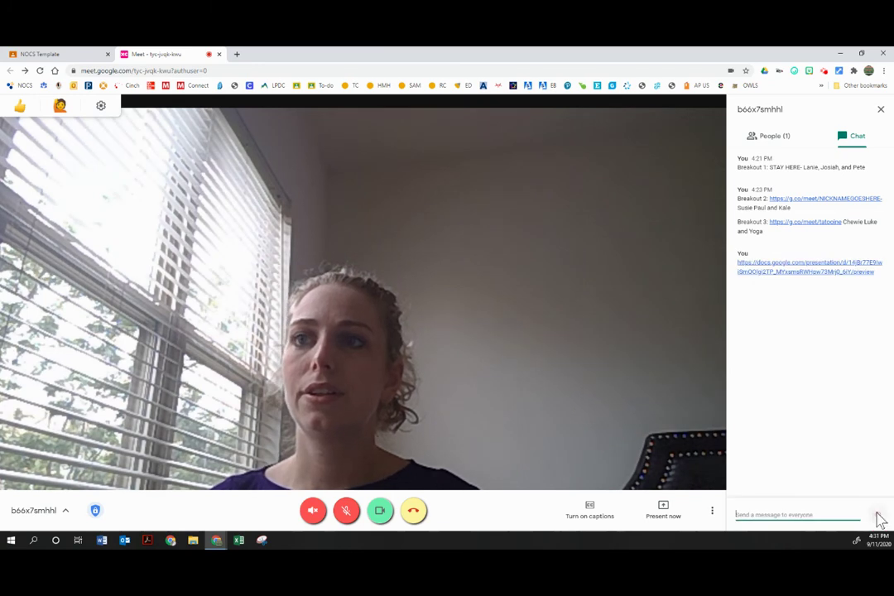
click(811, 273)
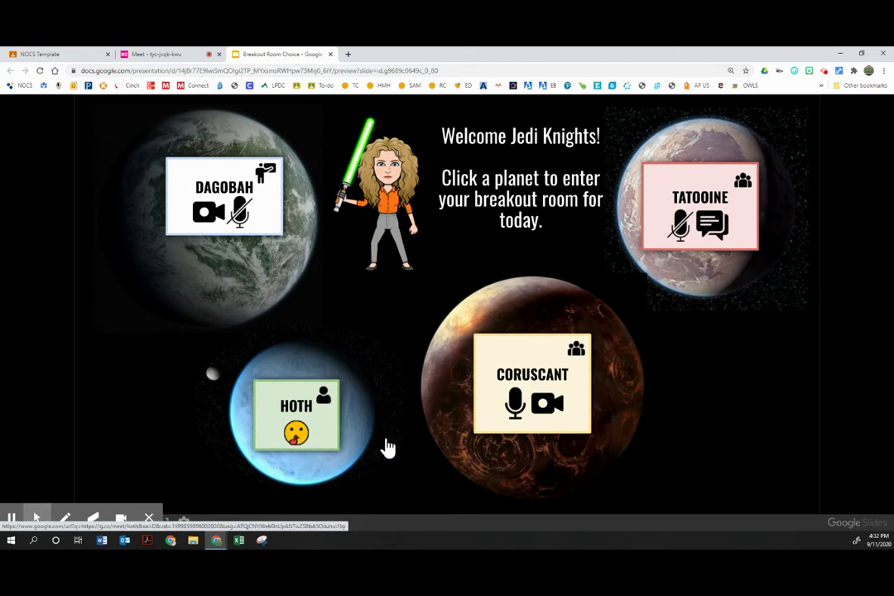
- Open the Hoth and Tatooine breakout links from the slides, close the deck, and view ors-qsup-tmd
click(539, 377)
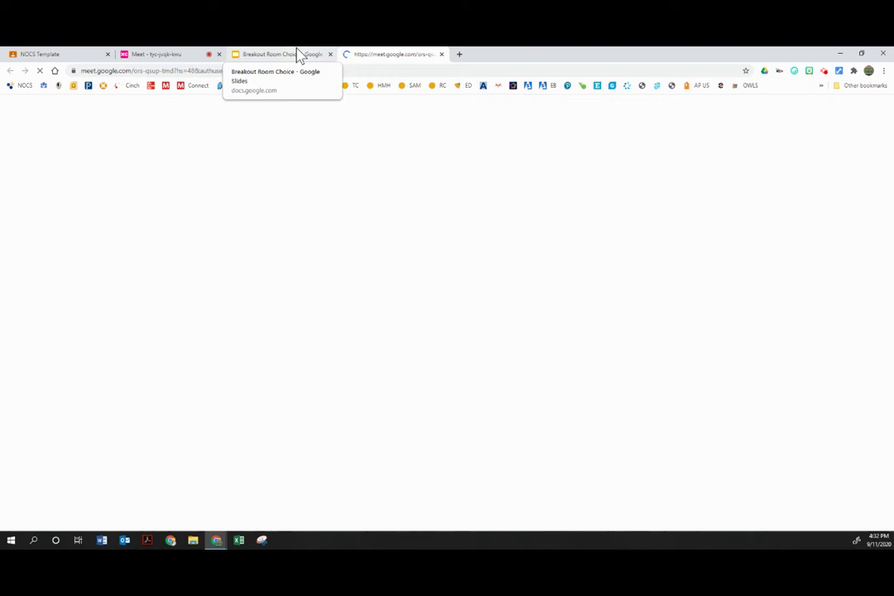
click(300, 57)
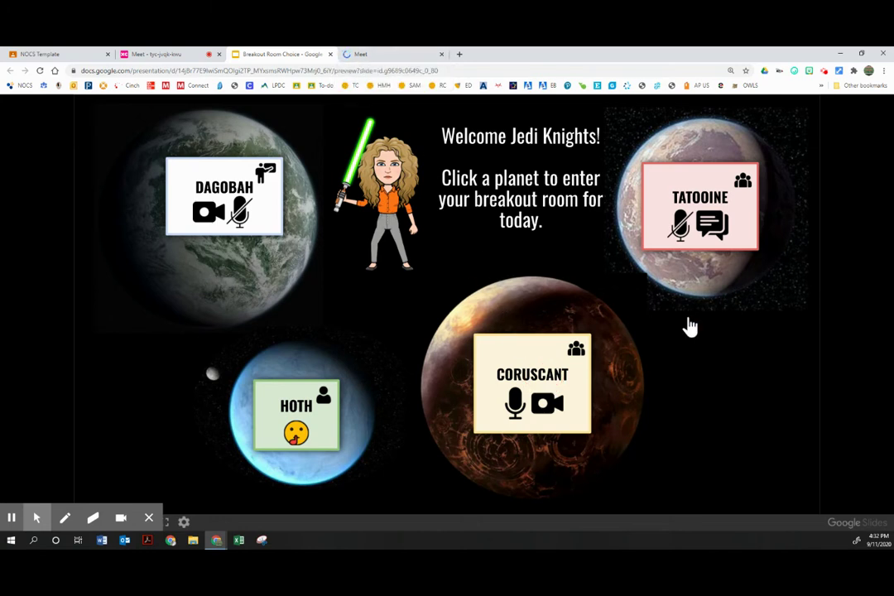
click(679, 222)
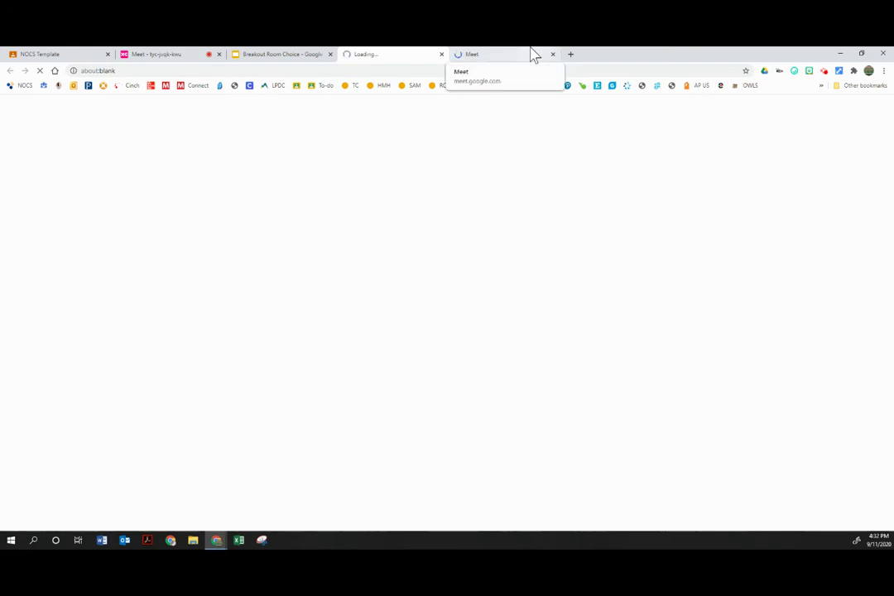
click(271, 54)
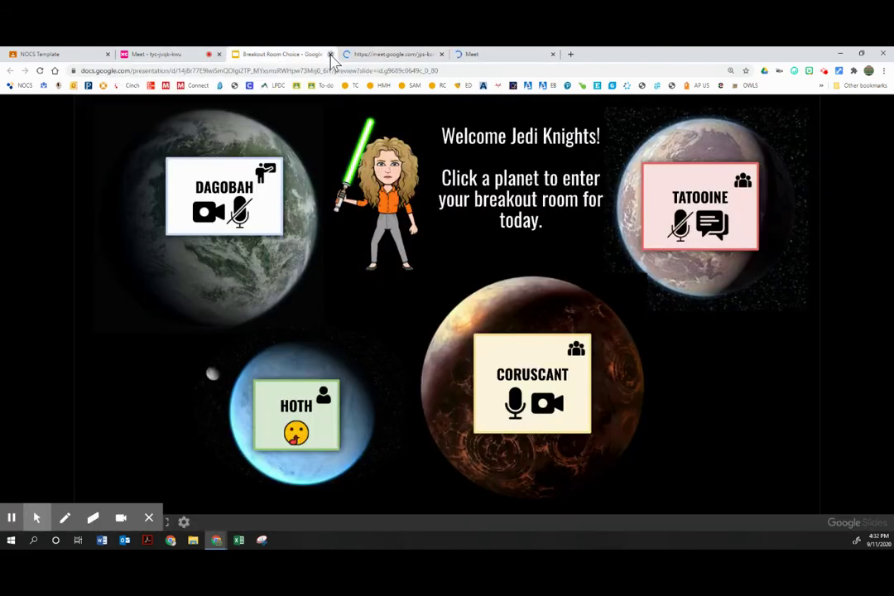
click(331, 54)
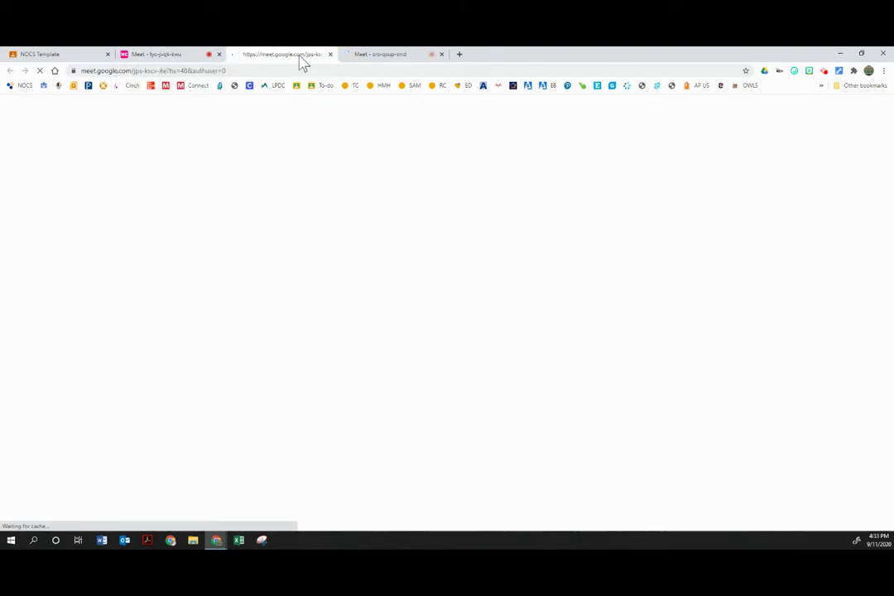
click(358, 61)
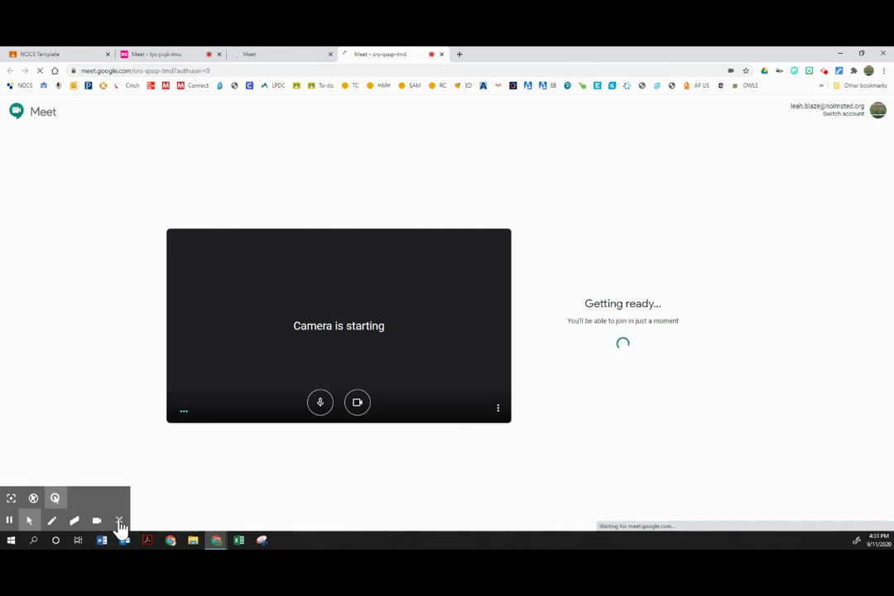
- Return to the ors-qsup-tmd lobby until it shows Ready to join with live camera preview
click(120, 521)
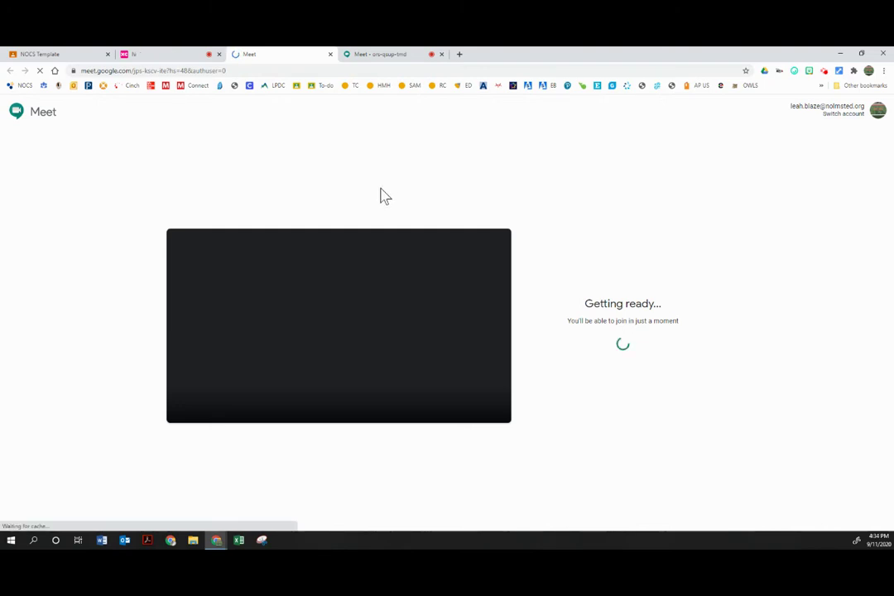
click(381, 56)
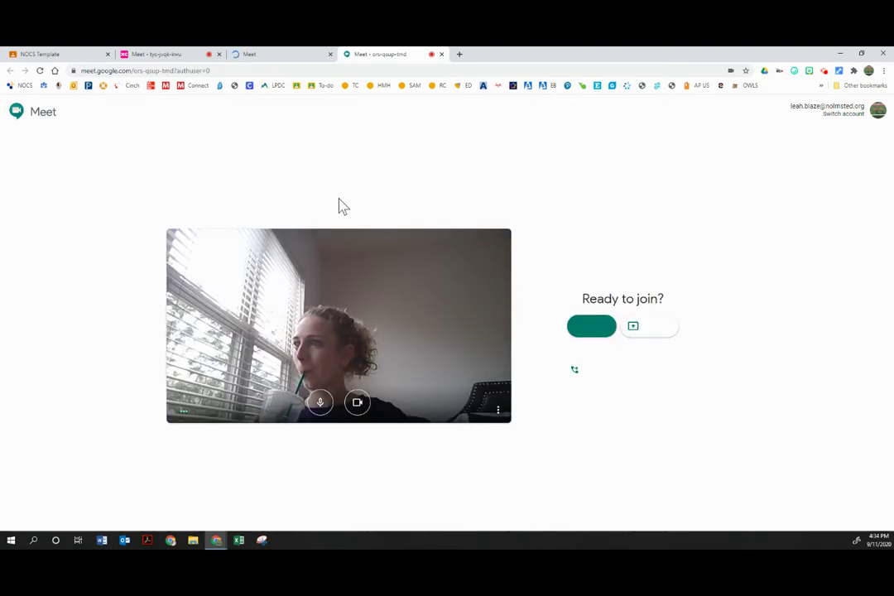
- Join the ors-qsup-tmd room, confirm both jps-kscv-ite and ors-qsup-tmd calls joined, then show the NOCS Template page
click(592, 327)
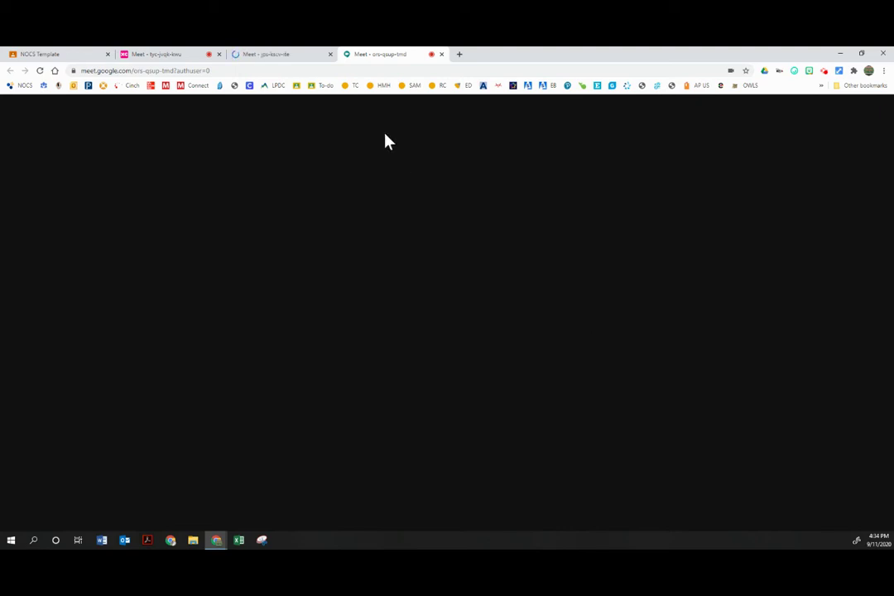
click(282, 55)
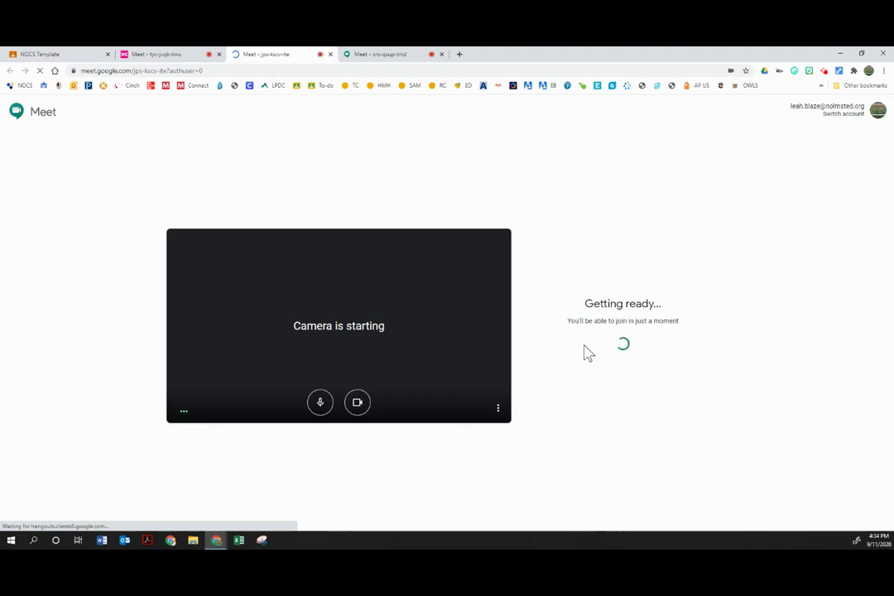
click(372, 54)
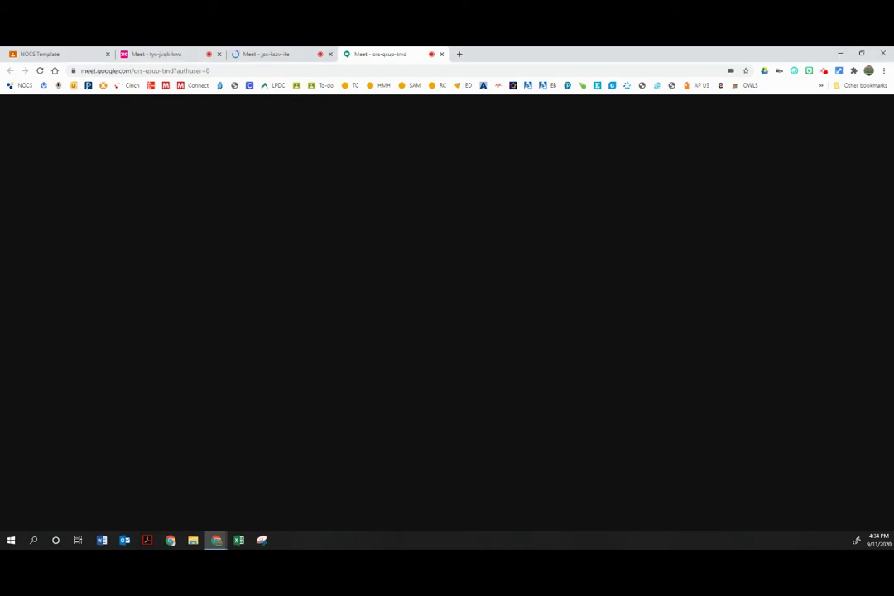
click(279, 58)
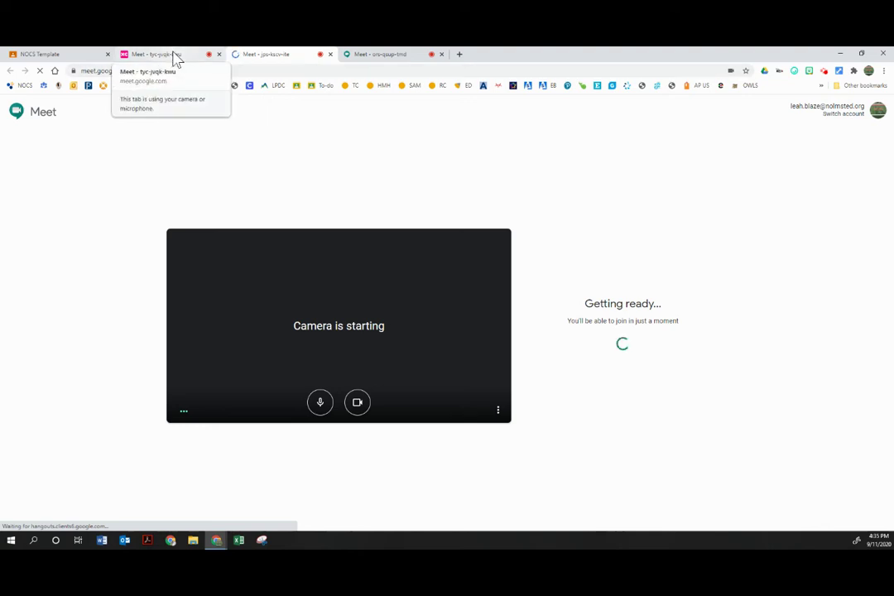
click(377, 56)
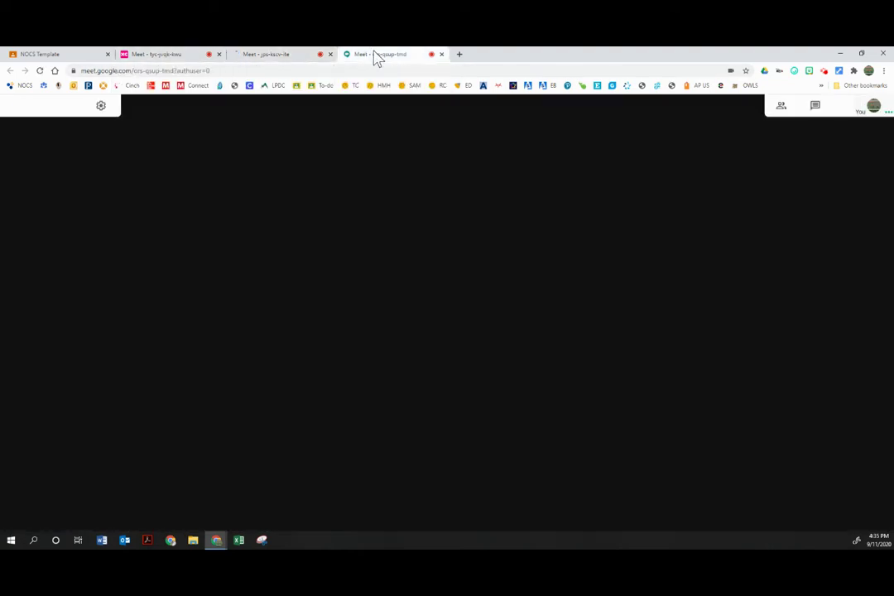
click(277, 54)
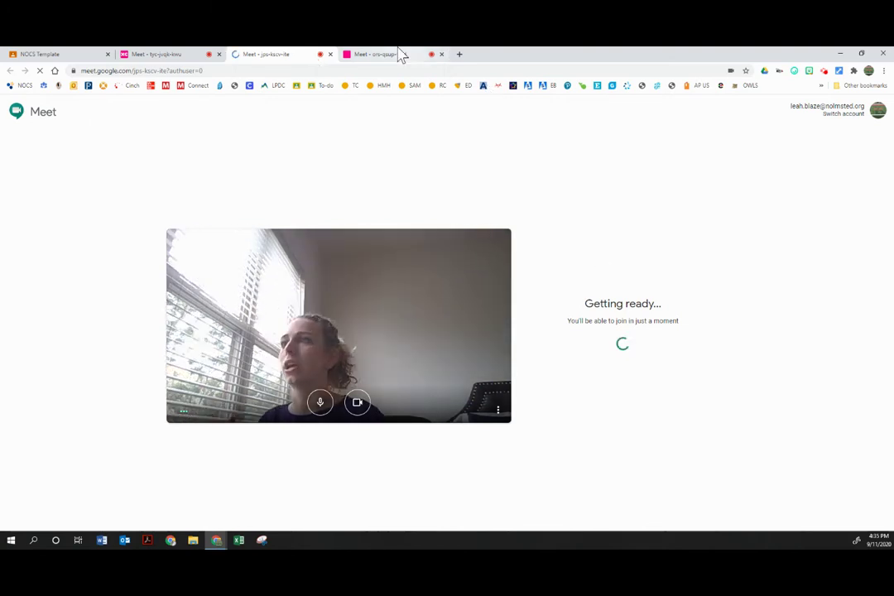
click(400, 55)
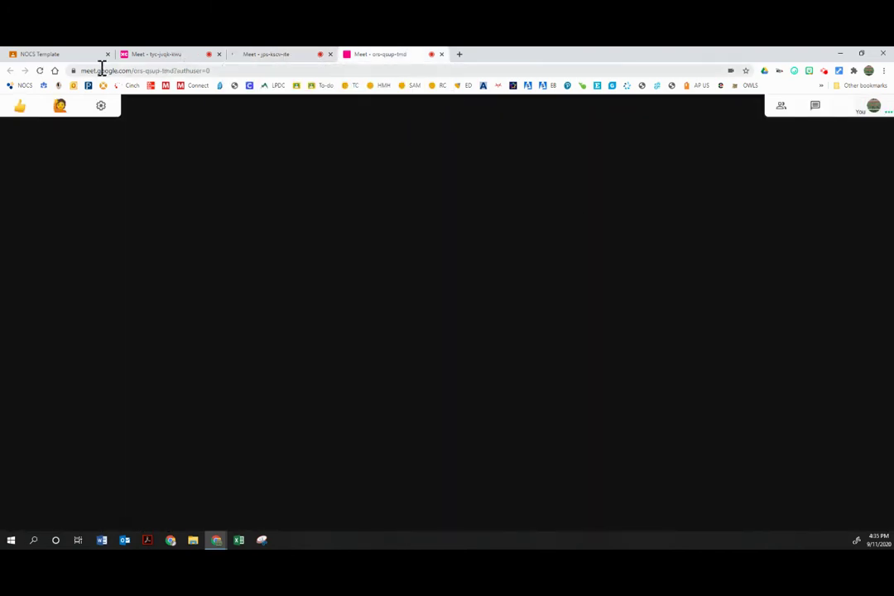
click(50, 55)
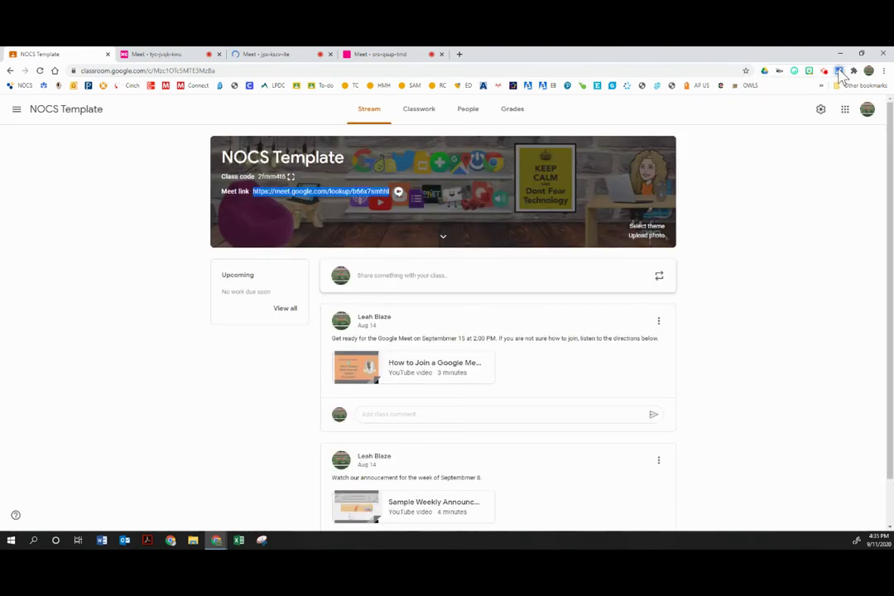
click(837, 70)
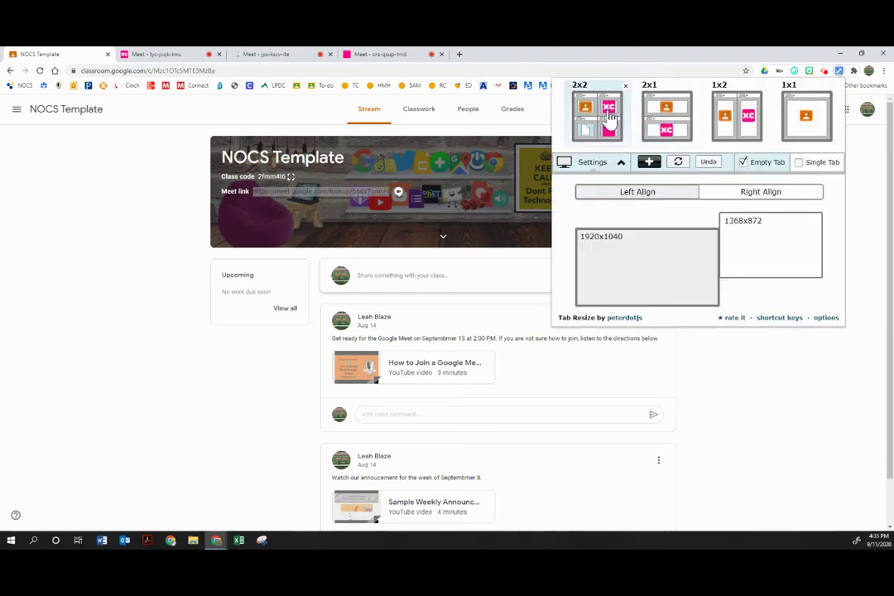
- Tile the tabs into a 2x2 window grid, then close the bottom-right Meet window
click(604, 114)
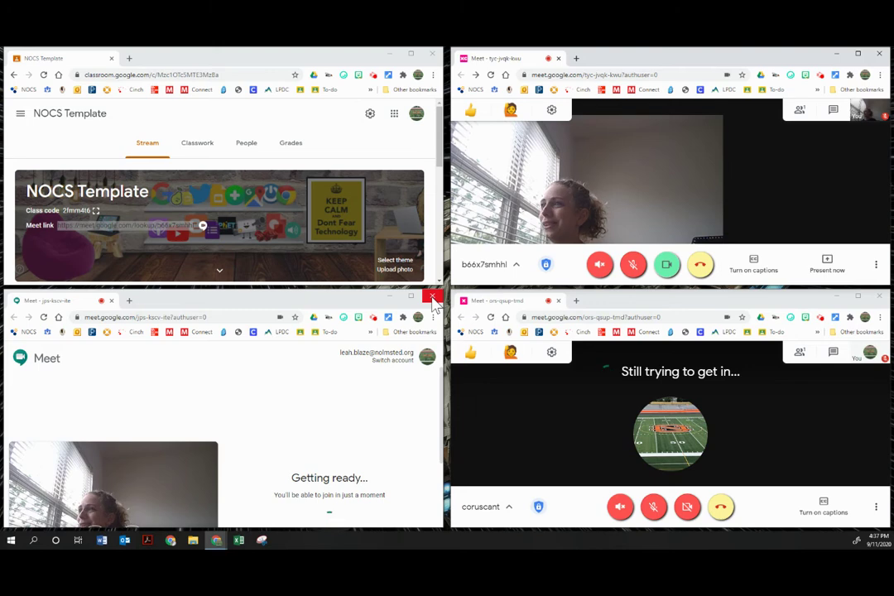
click(879, 296)
- Close the Meet call window, maximize the class page, and load the Meet home page in a new tab
click(880, 55)
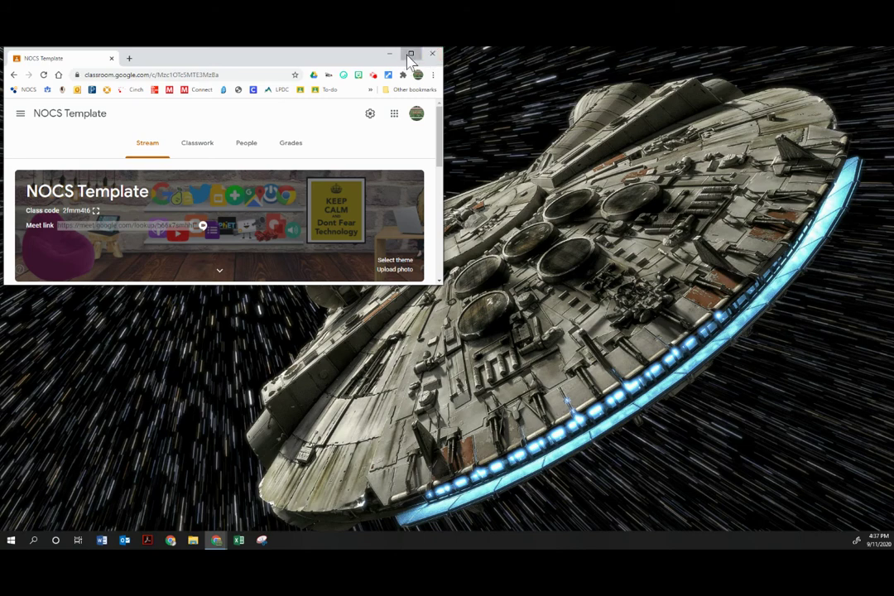
click(410, 54)
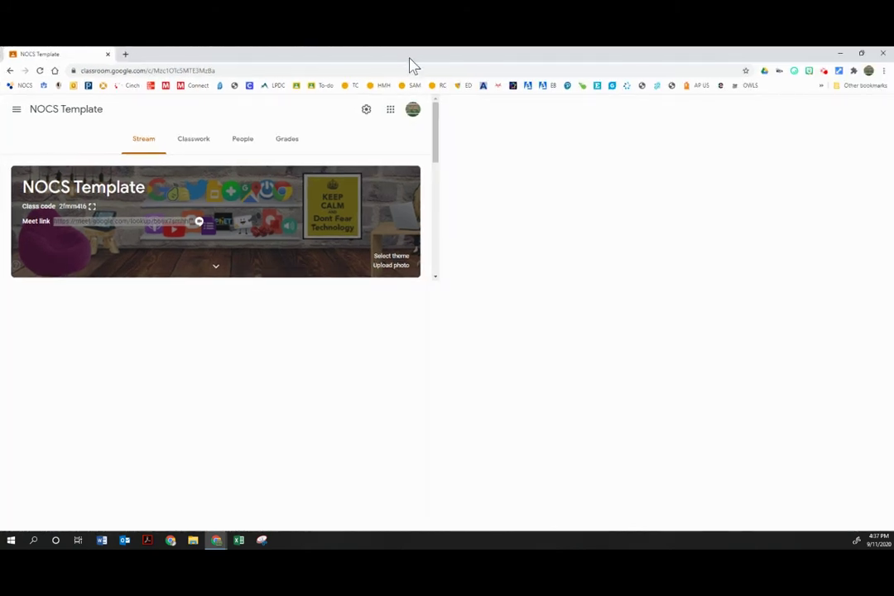
click(125, 54)
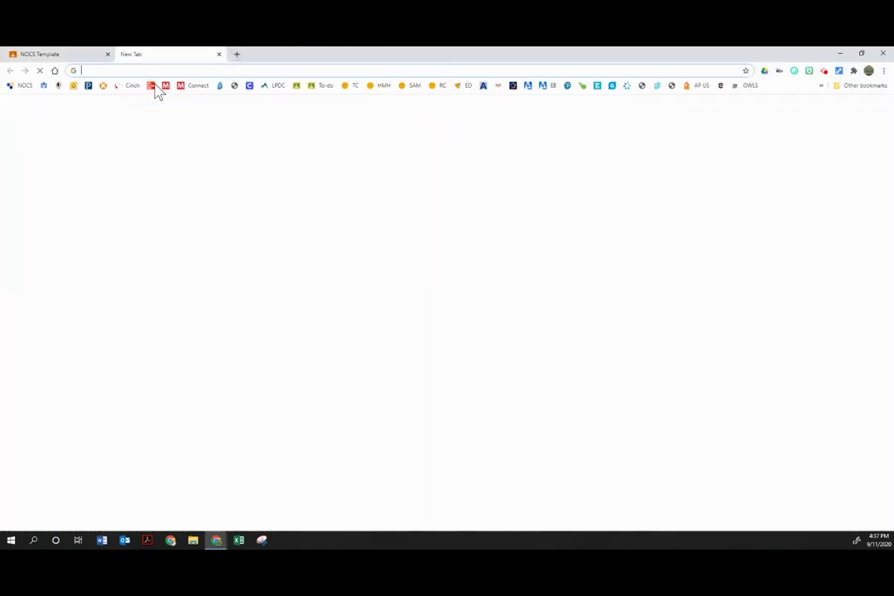
text(meet)
key(Return)
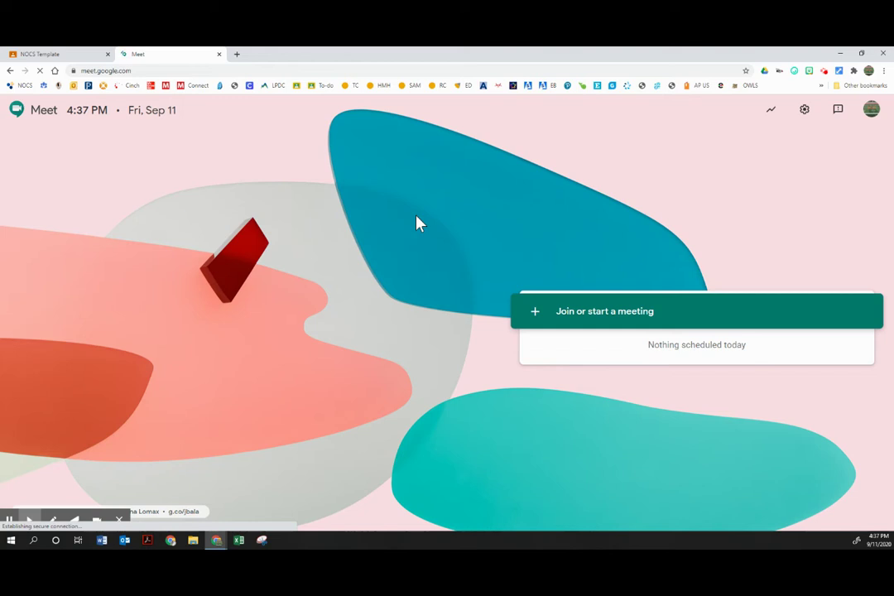
click(854, 71)
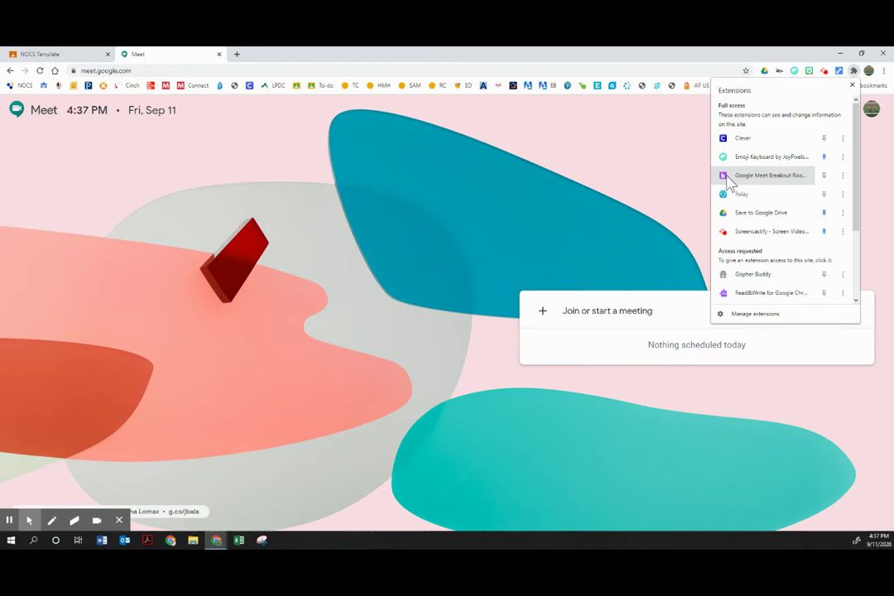
- Launch Google Meet Breakout Rooms full-screen, look over its Settings page, and bring up the ? help guide
click(728, 178)
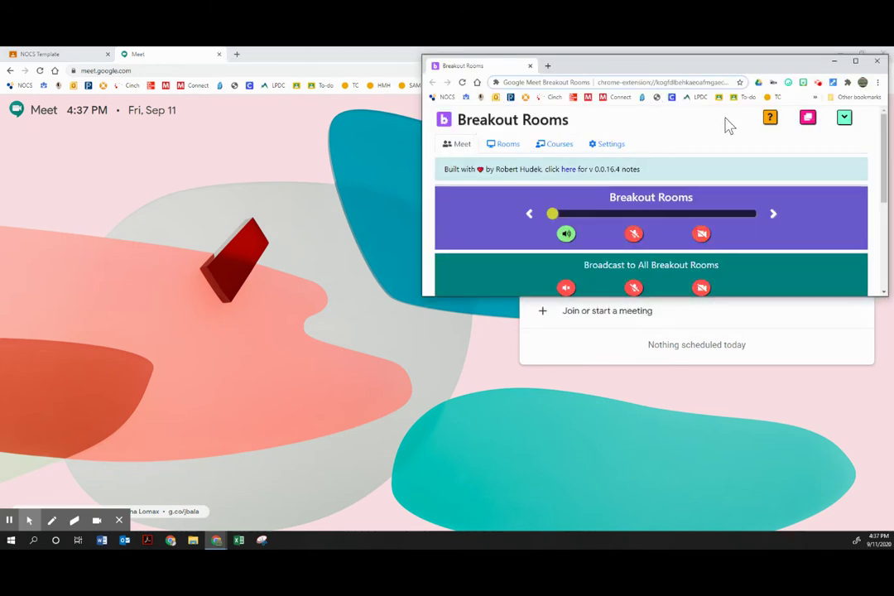
click(855, 60)
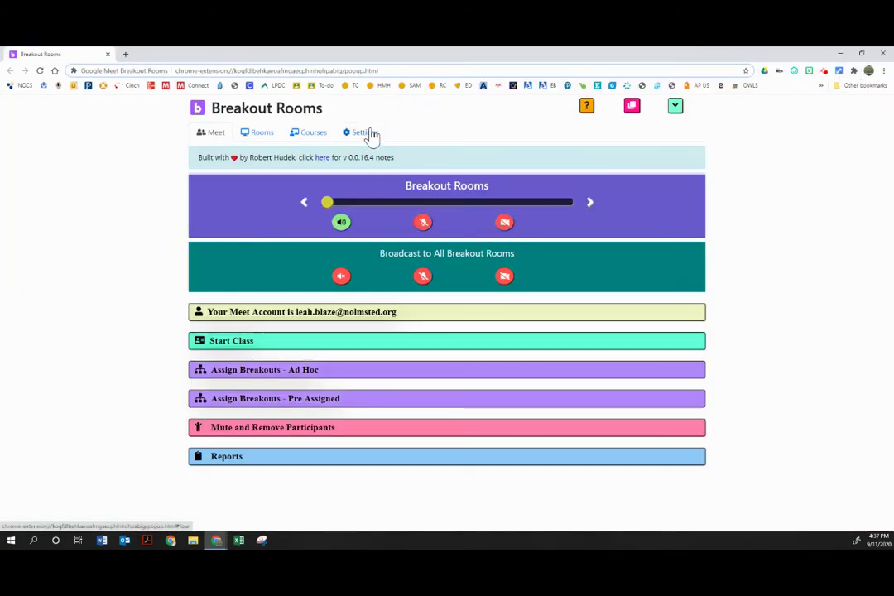
click(369, 133)
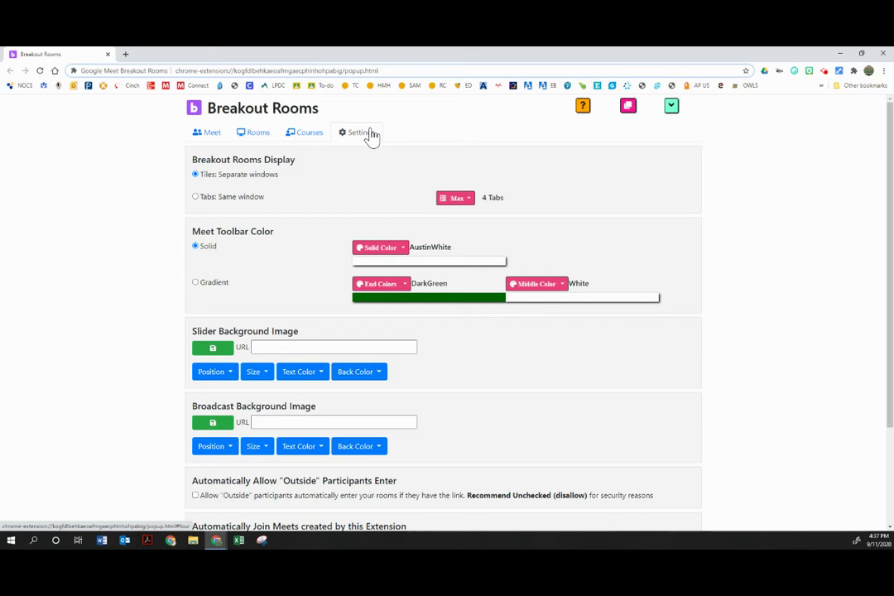
scroll(373, 136, down, 3)
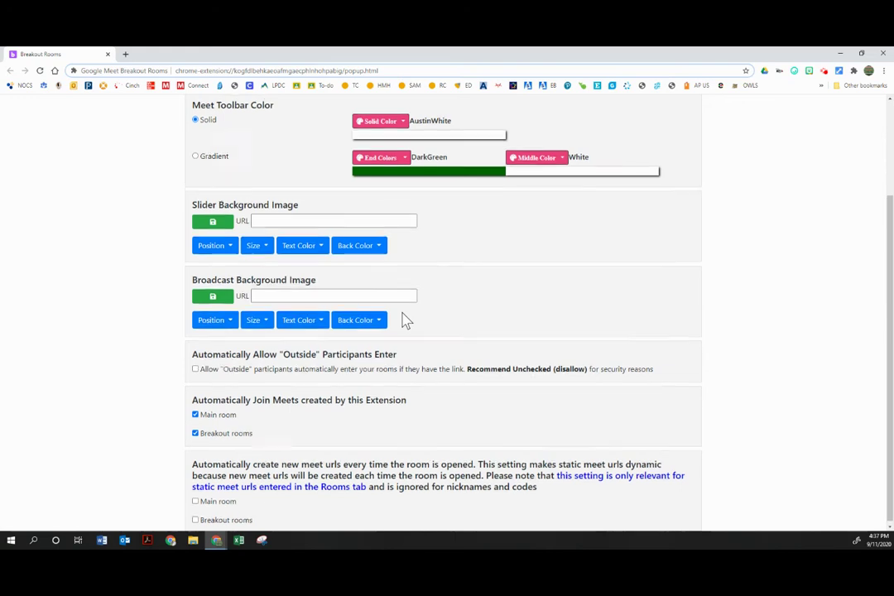
scroll(404, 319, up, 3)
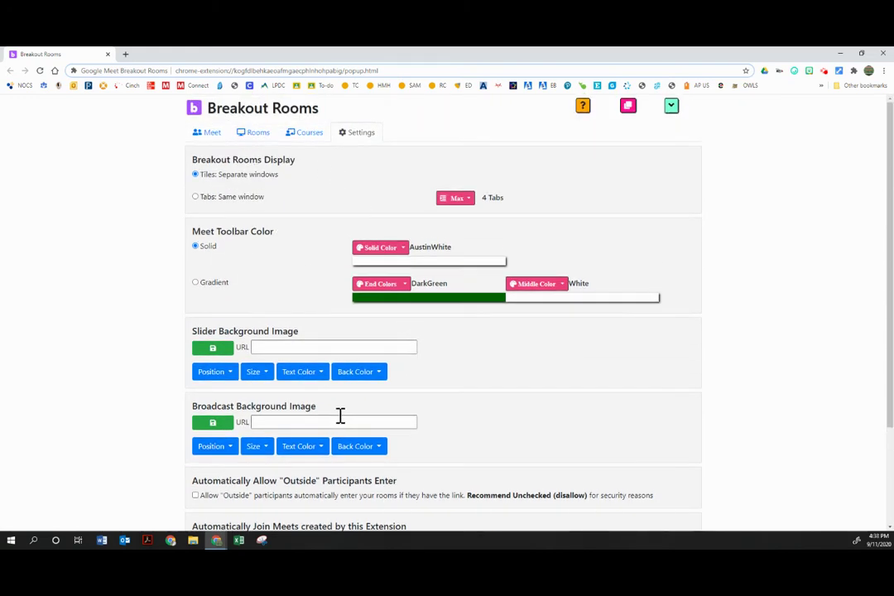
click(583, 107)
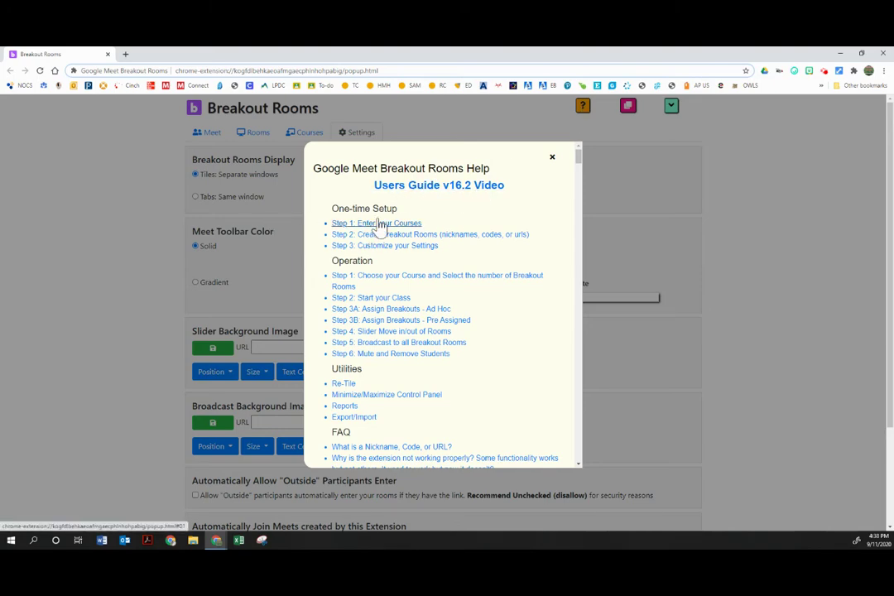
- Scroll through the Breakout Rooms help guide and close it
scroll(393, 281, down, 4)
scroll(399, 389, down, 4)
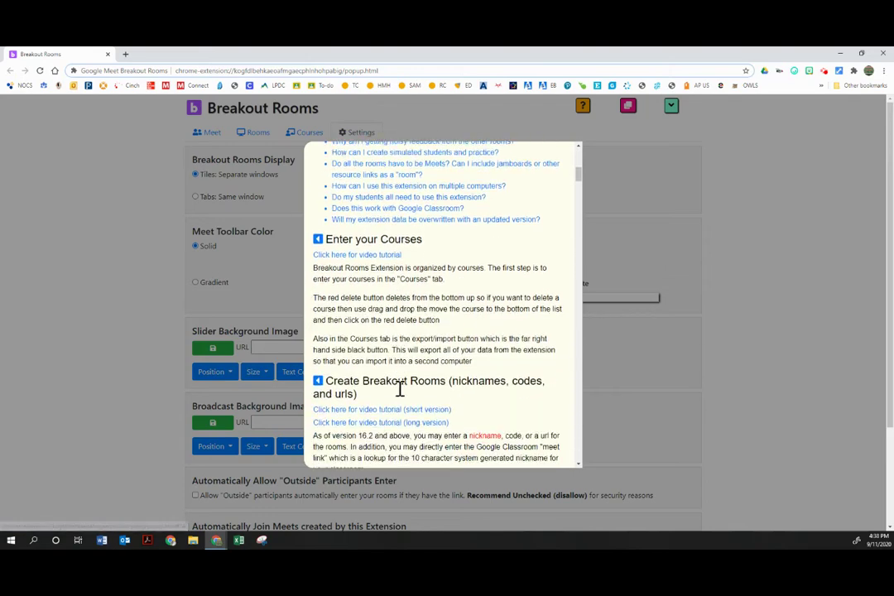
scroll(375, 342, down, 1)
scroll(364, 207, down, 1)
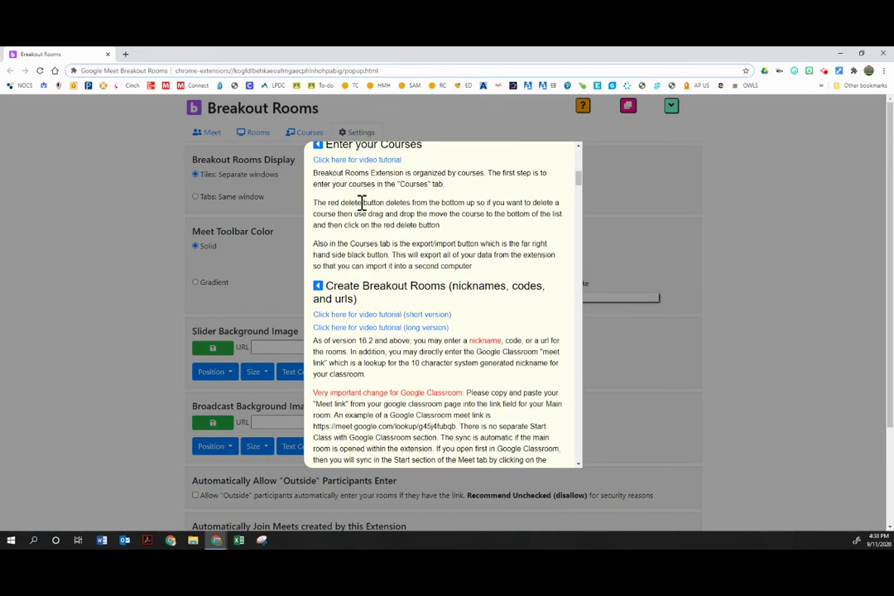
scroll(395, 339, down, 5)
scroll(396, 345, down, 10)
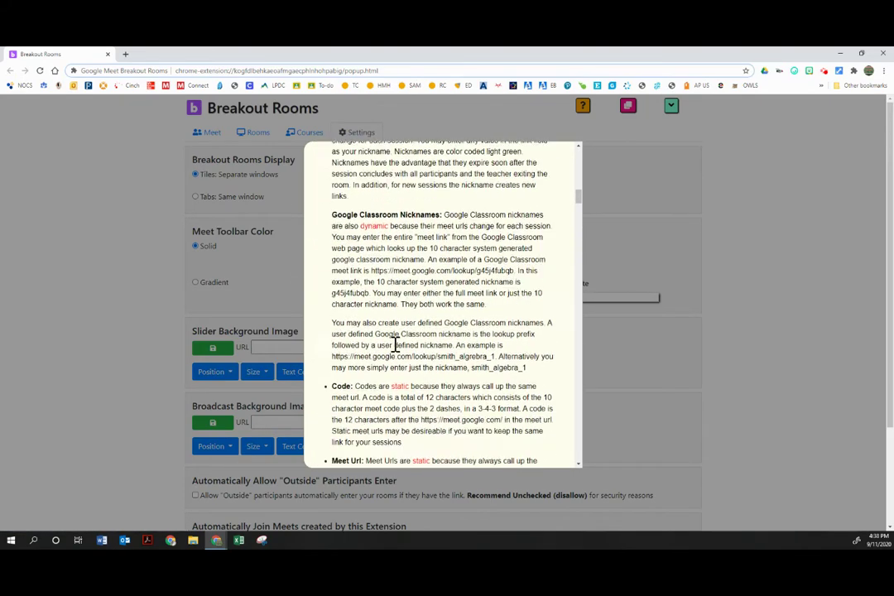
scroll(395, 345, down, 15)
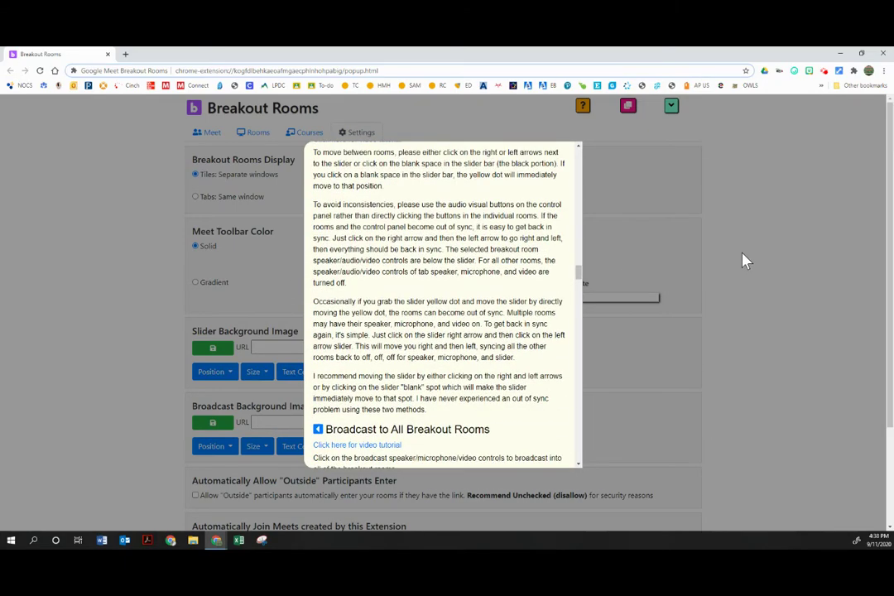
click(648, 164)
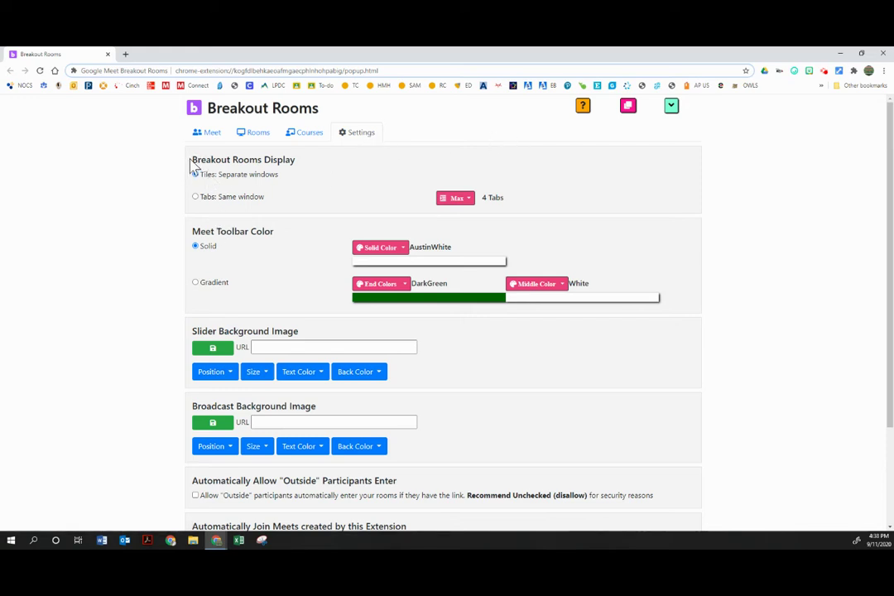
- Review the Breakout Rooms Display setting: Tiles: Separate windows with auto-join on
drag(194, 168, 285, 176)
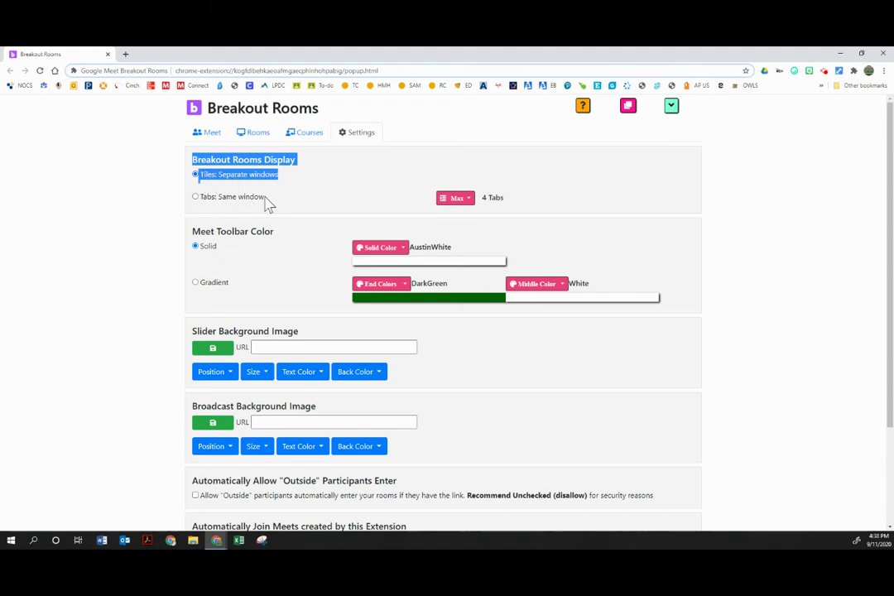
click(266, 204)
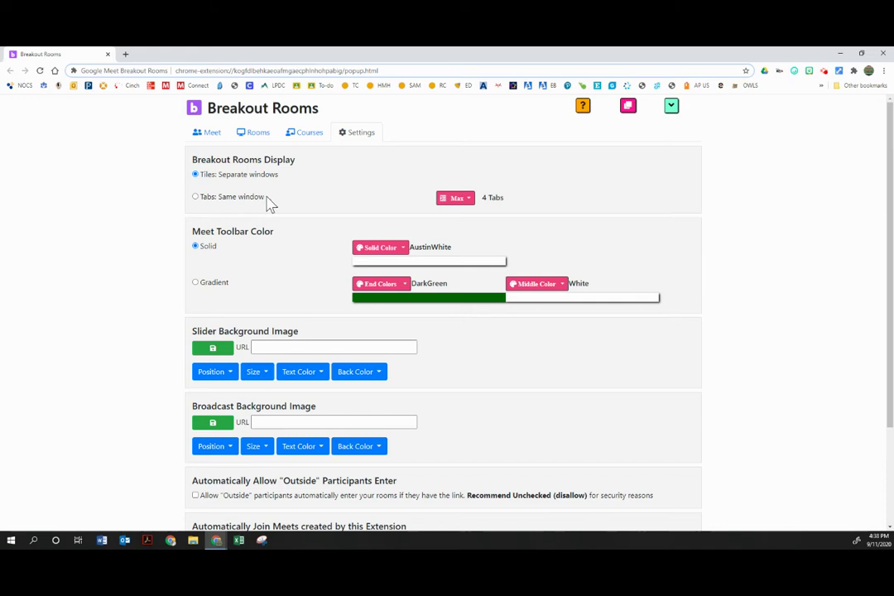
scroll(264, 195, down, 3)
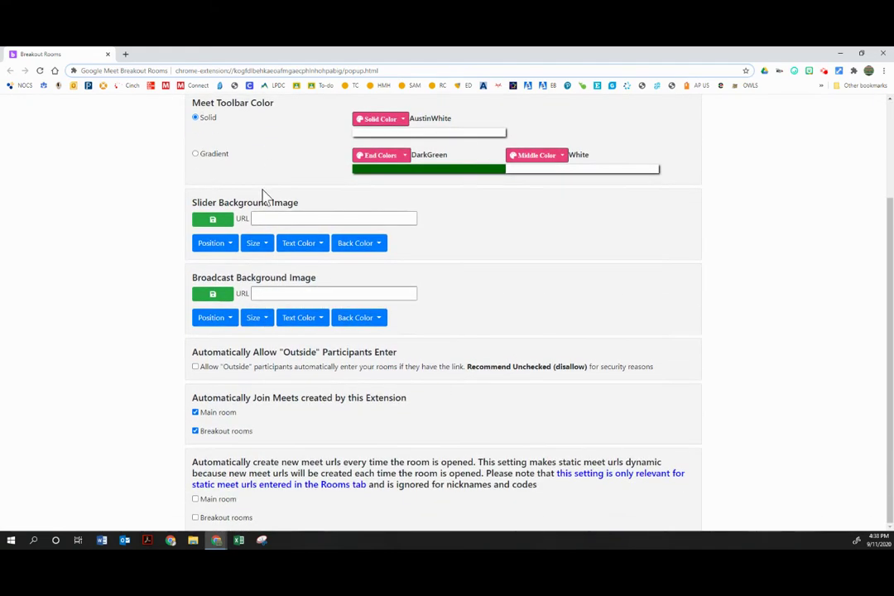
scroll(265, 197, up, 3)
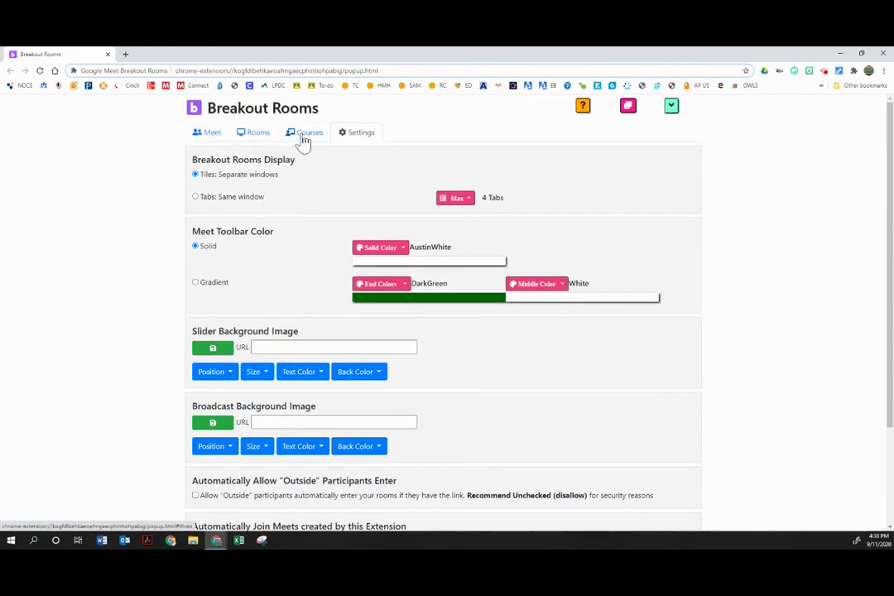
- In the Courses list, rename the first two courses Period 1 and Period 2, described ELA Grade 9 and 10
click(303, 138)
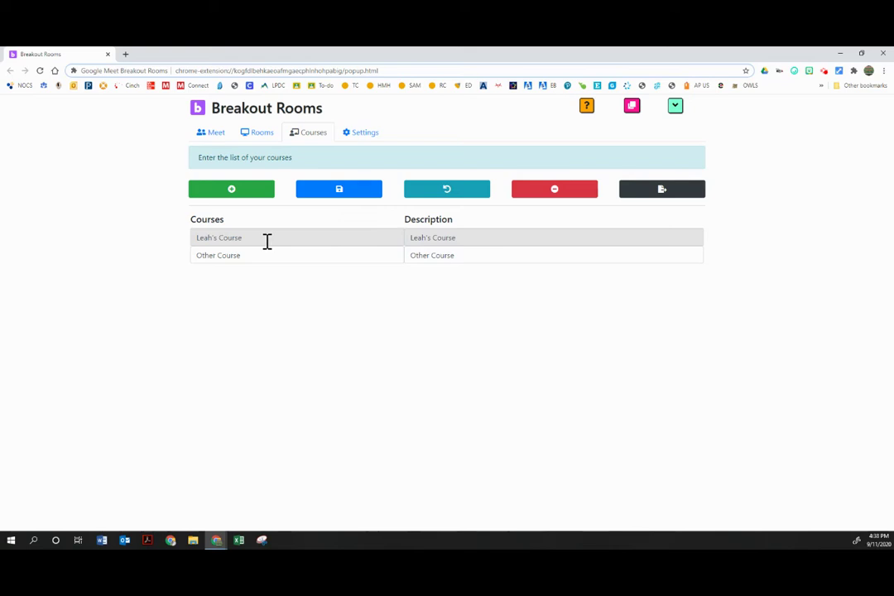
drag(267, 241, 193, 232)
click(222, 237)
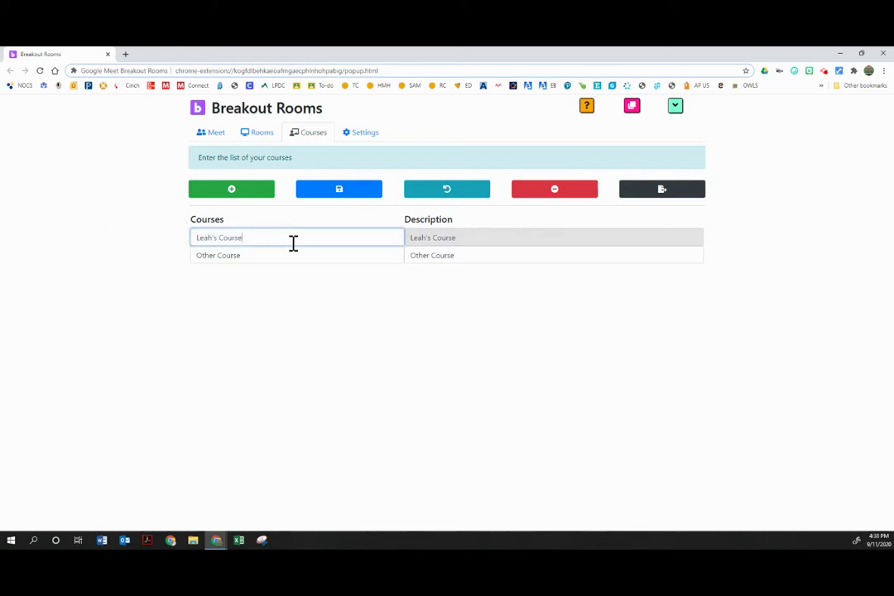
key(BackSpace)
key(BackSpace)
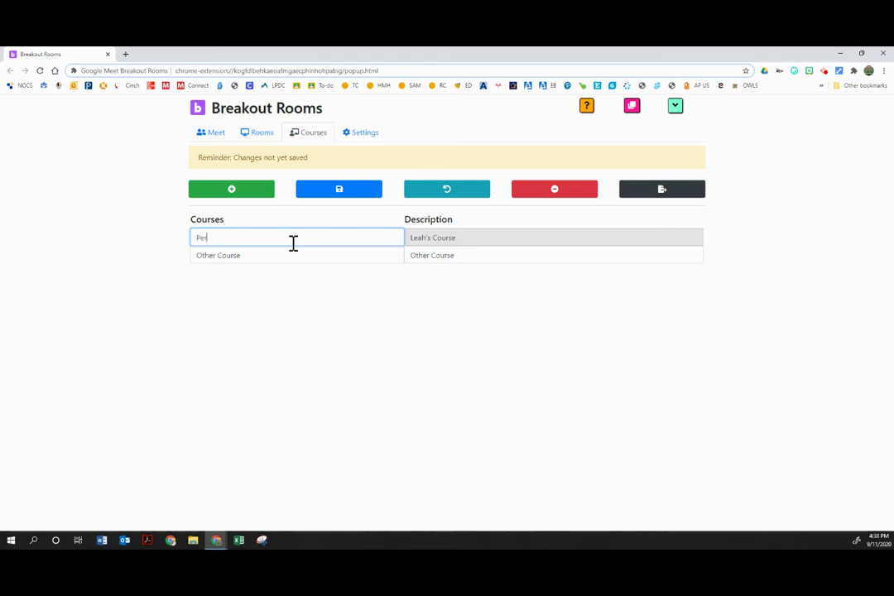
key(Tab)
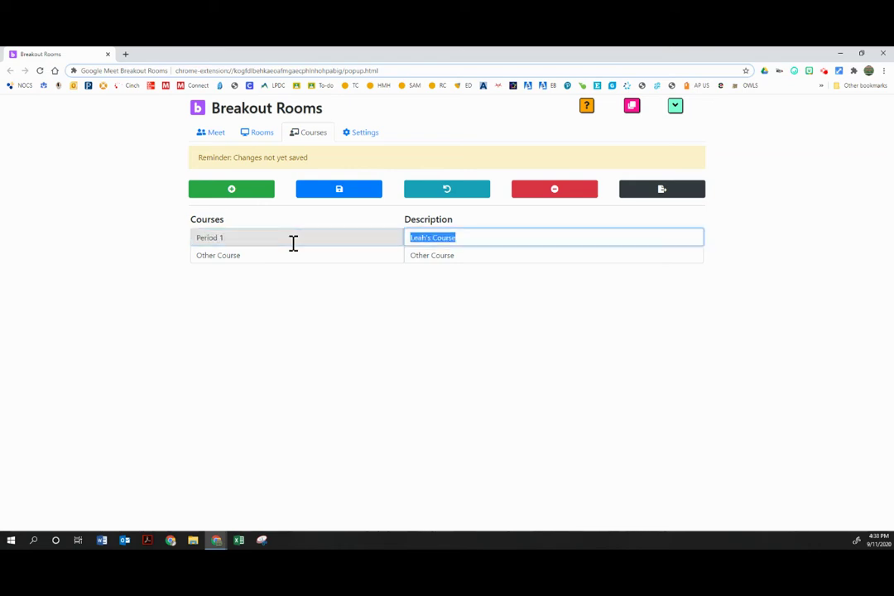
text(ELA Grade 9)
key(Tab)
text(Pre)
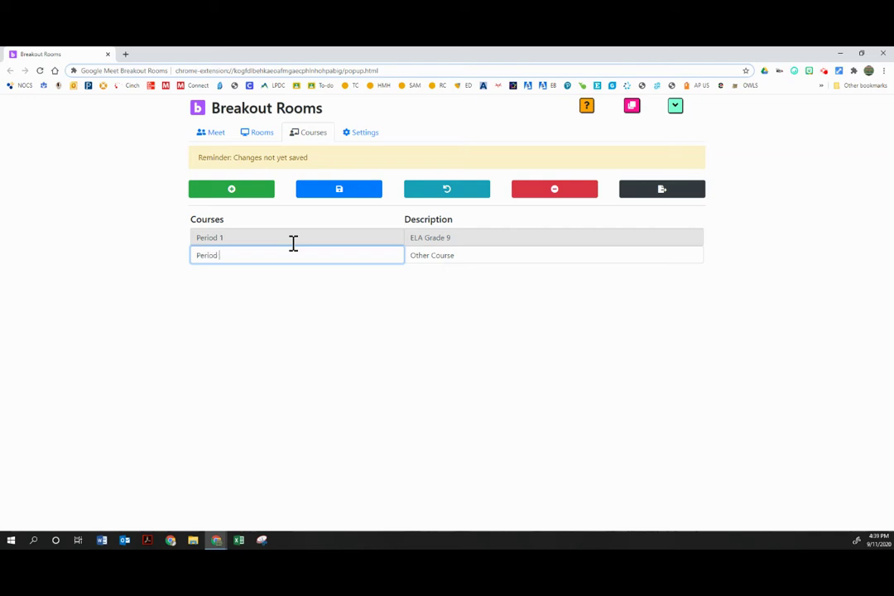
key(Tab)
text(ELA)
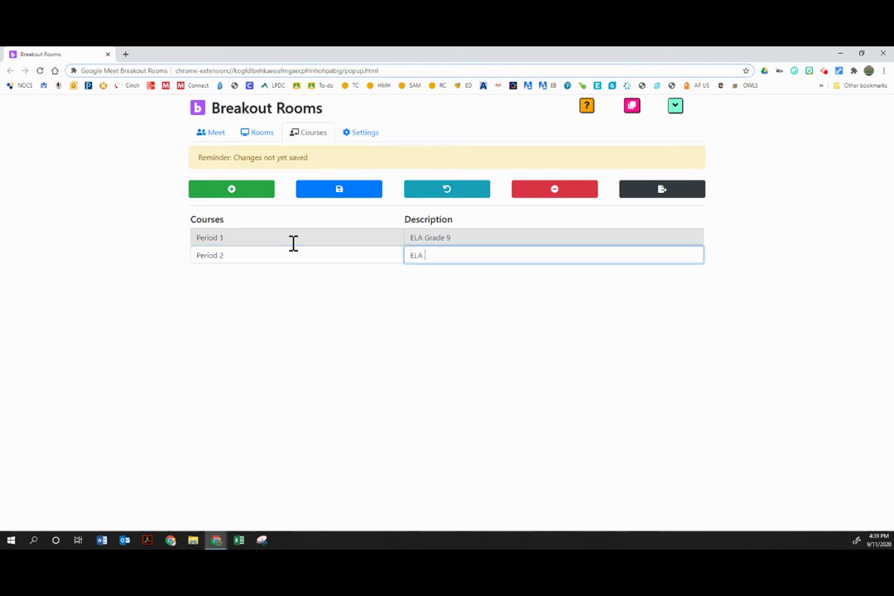
text( Grade 10)
key(Return)
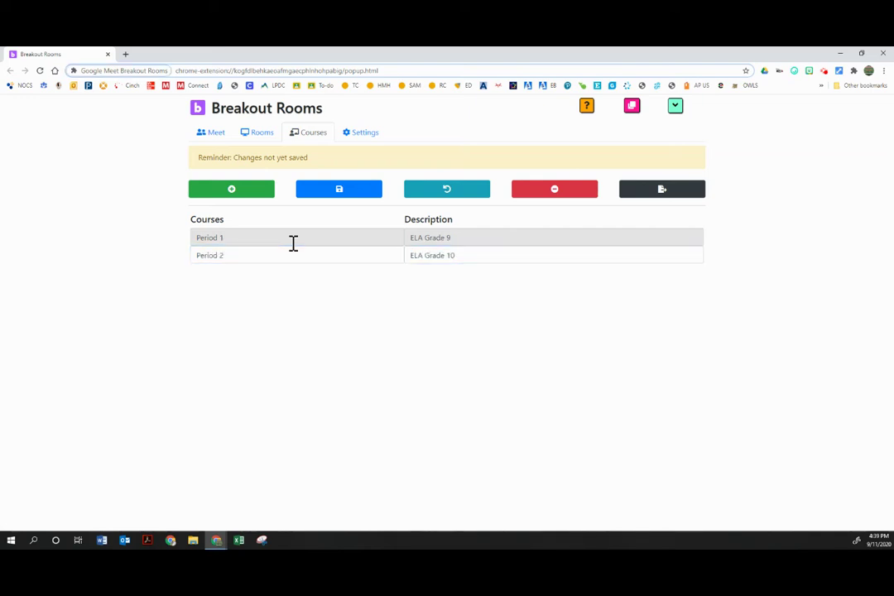
- Add Period 3 and Period 4 rows described ELA Grade 11 and 12, then save the list
click(247, 192)
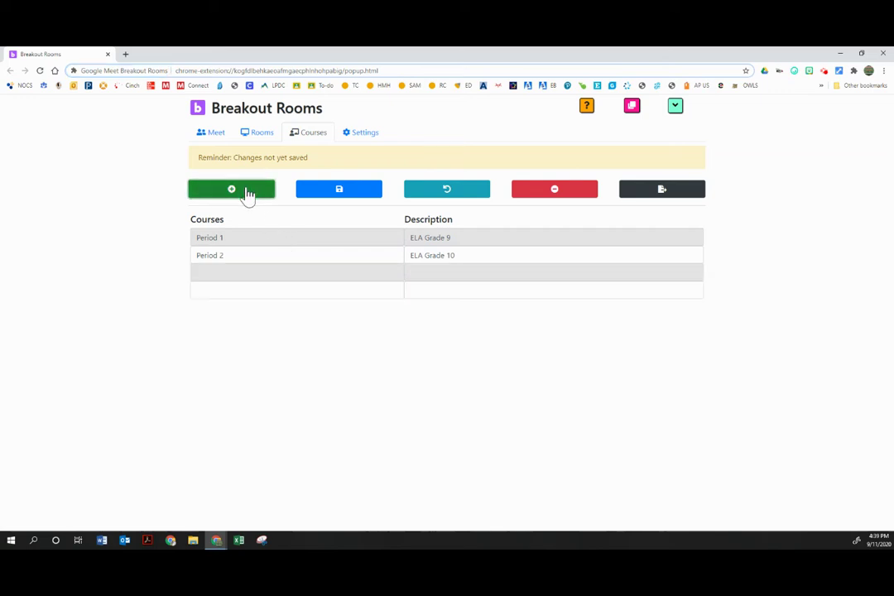
click(241, 274)
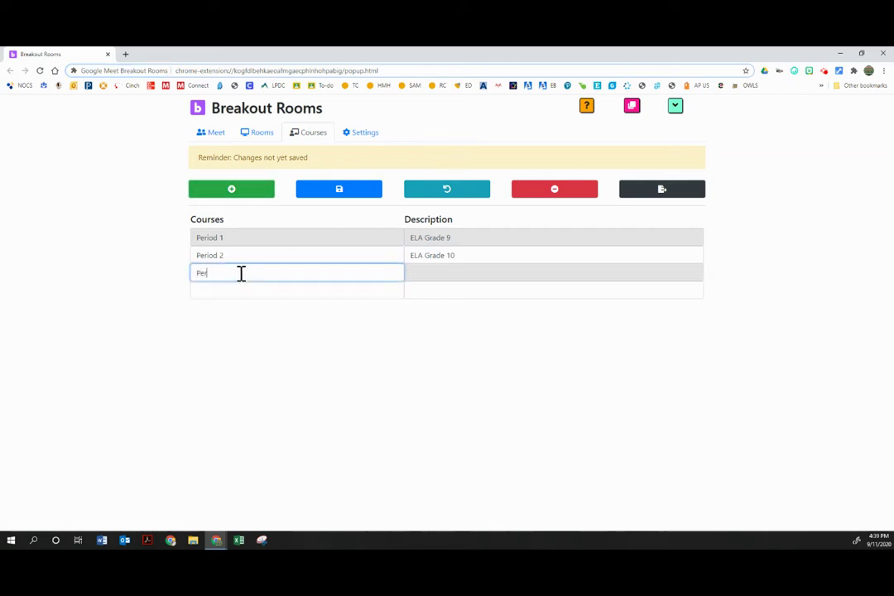
key(Tab)
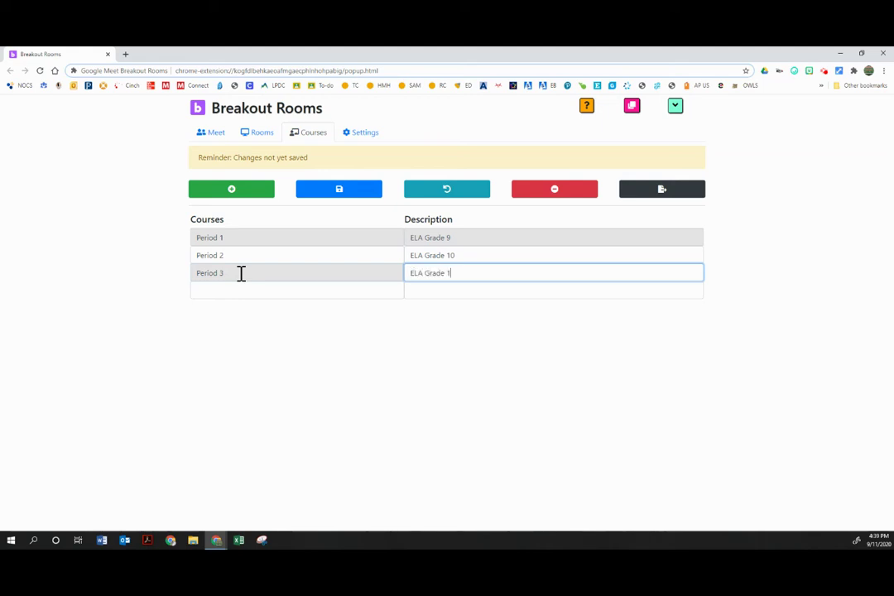
click(230, 289)
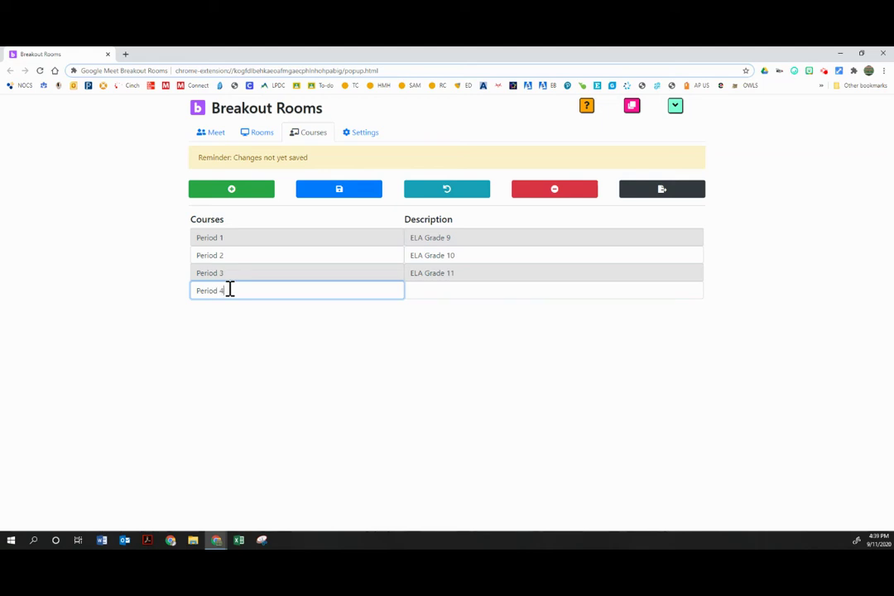
text(Period 4)
key(Tab)
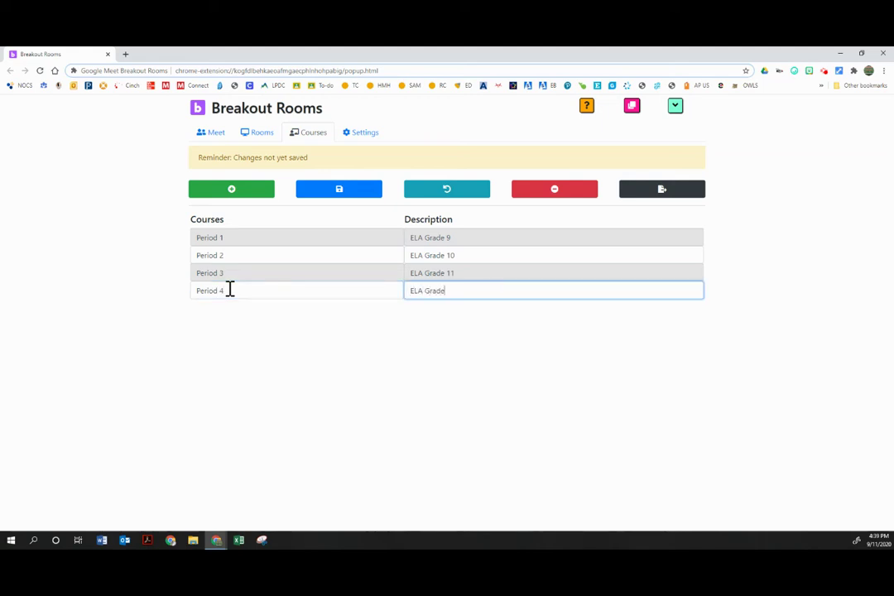
text(ELA Grade 12)
click(321, 385)
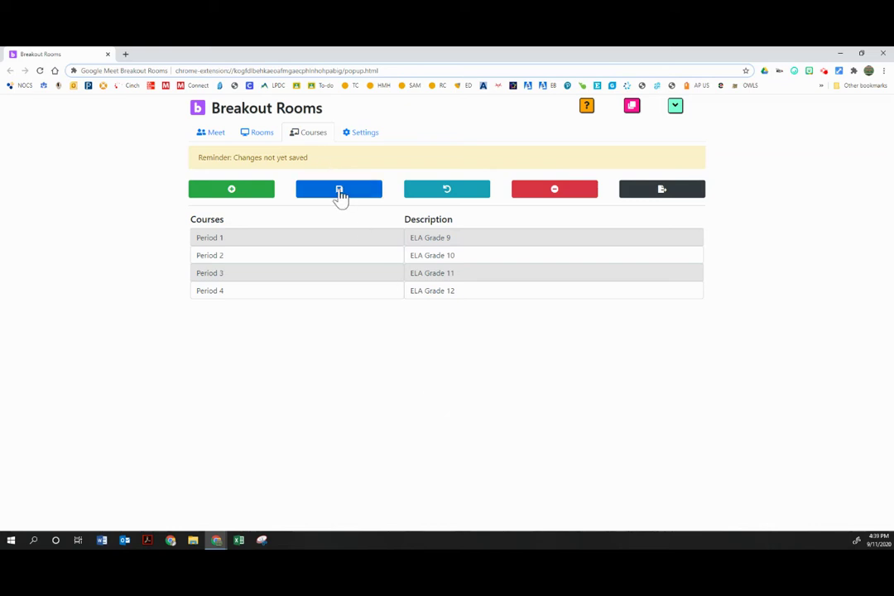
click(339, 192)
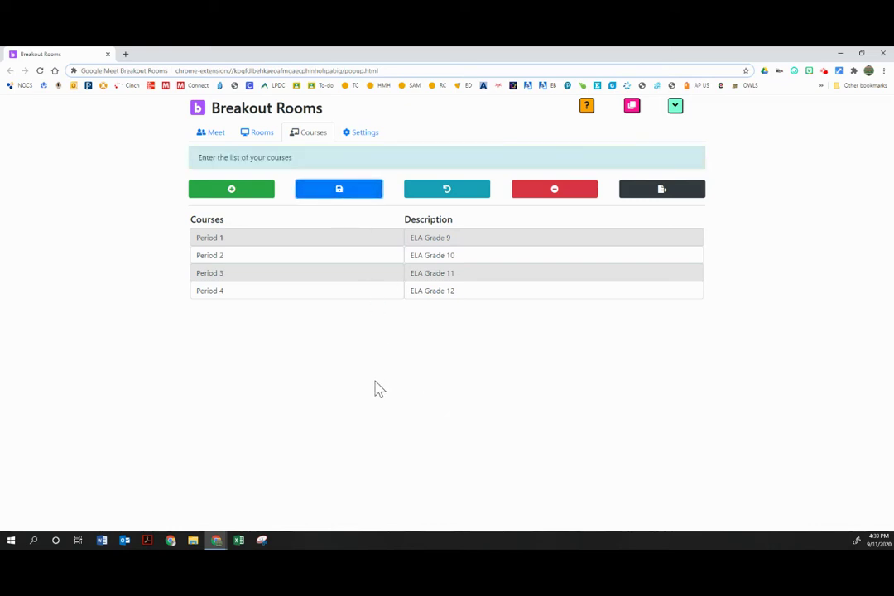
- Choose Period 1 on the Rooms tab and add two more rooms
click(263, 134)
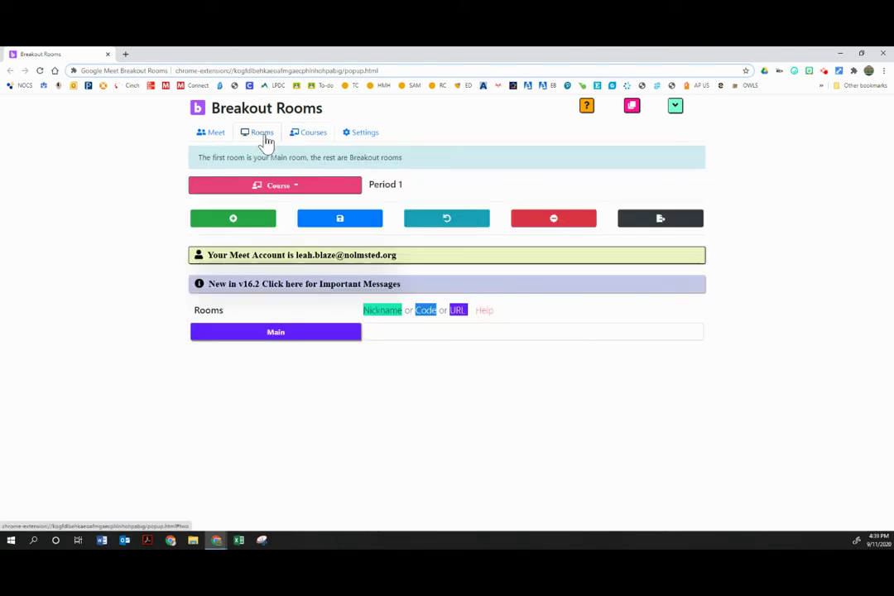
click(277, 189)
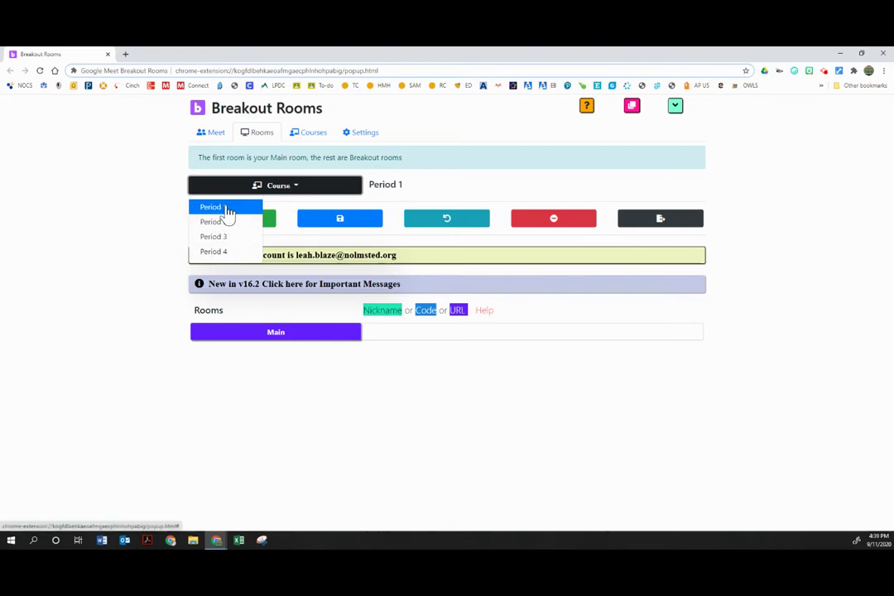
click(227, 209)
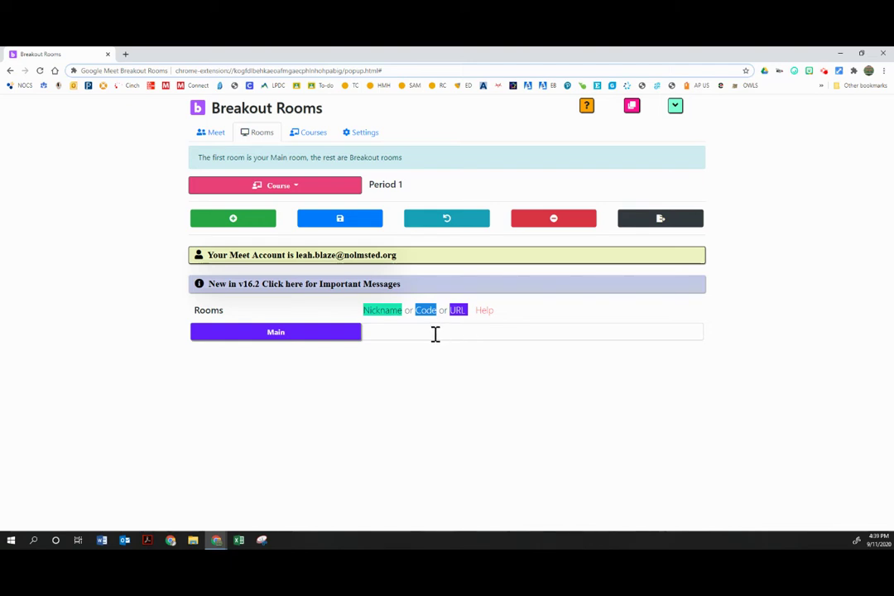
click(223, 228)
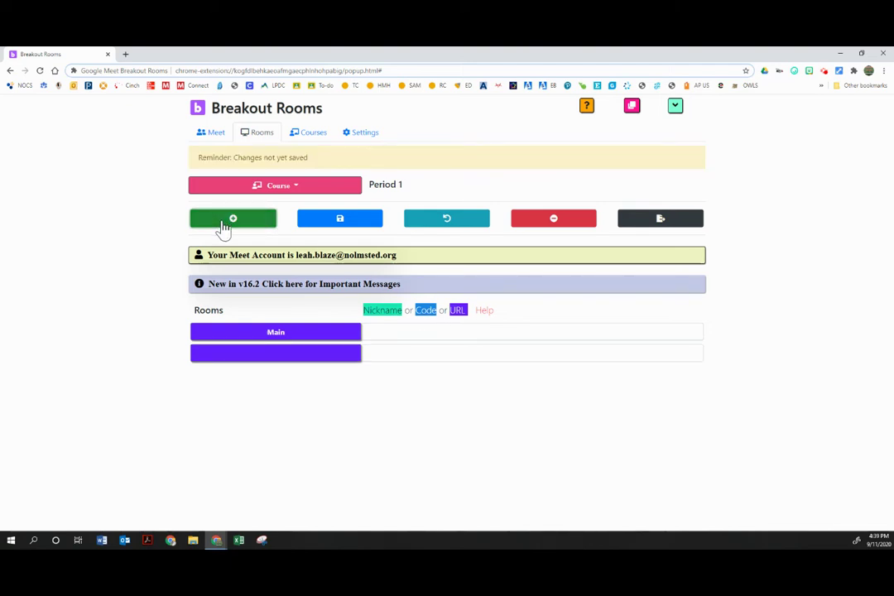
click(223, 228)
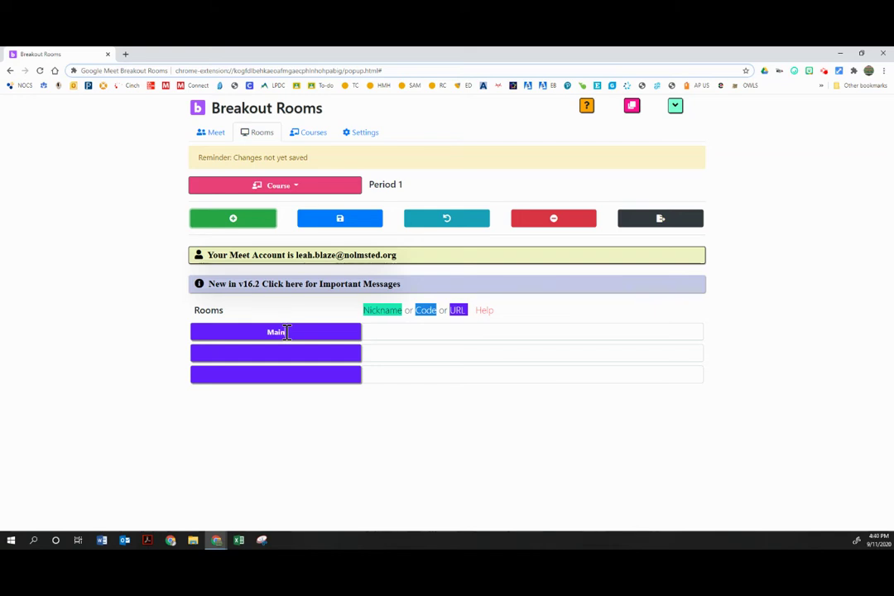
- Rename the rooms Main (Breakout 1), Breakout 2 and Breakout 3
key(BackSpace)
key(BackSpace)
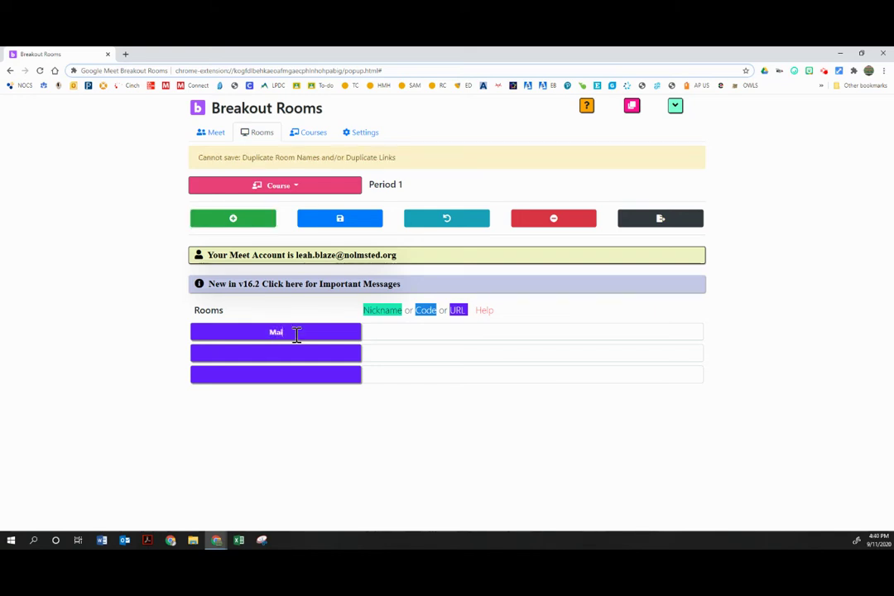
click(259, 351)
text(Brea)
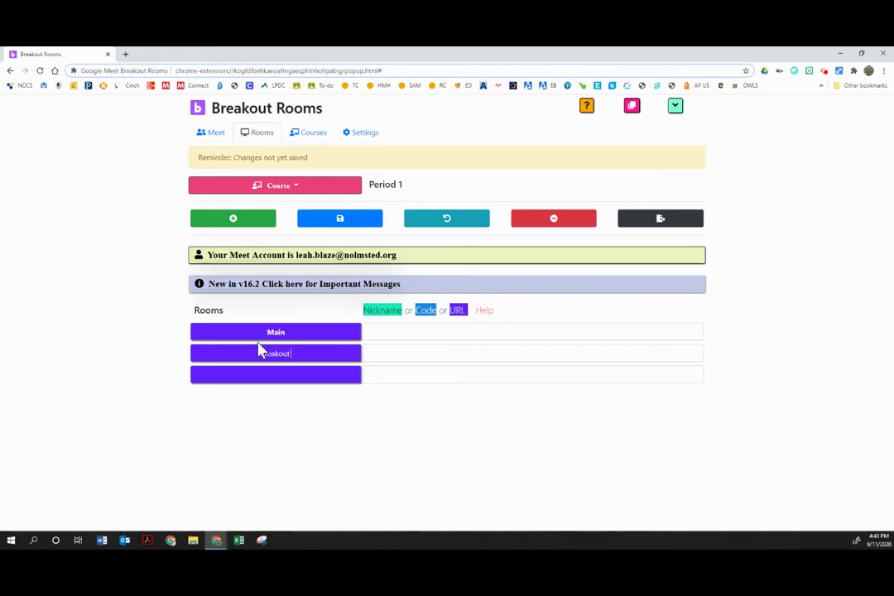
text(kout 1)
click(308, 331)
text((broad)
key(BackSpace)
key(BackSpace)
key(BackSpace)
key(BackSpace)
key(BackSpace)
text(Breakout 1))
click(313, 356)
key(BackSpace)
text(2)
click(307, 370)
text(Breakout 3)
- Enter BlazeTech as the Main (Breakout 1) Meet nickname
click(372, 330)
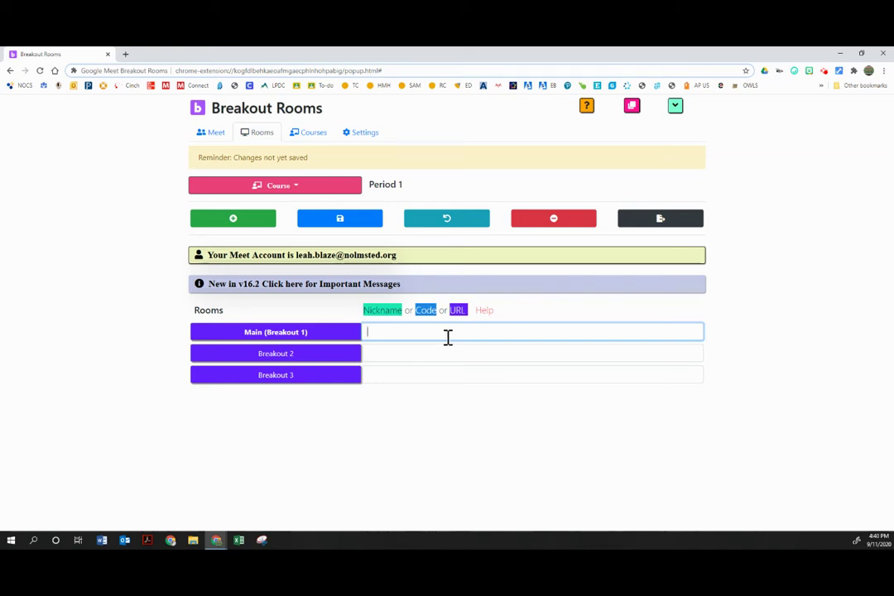
text(Bla)
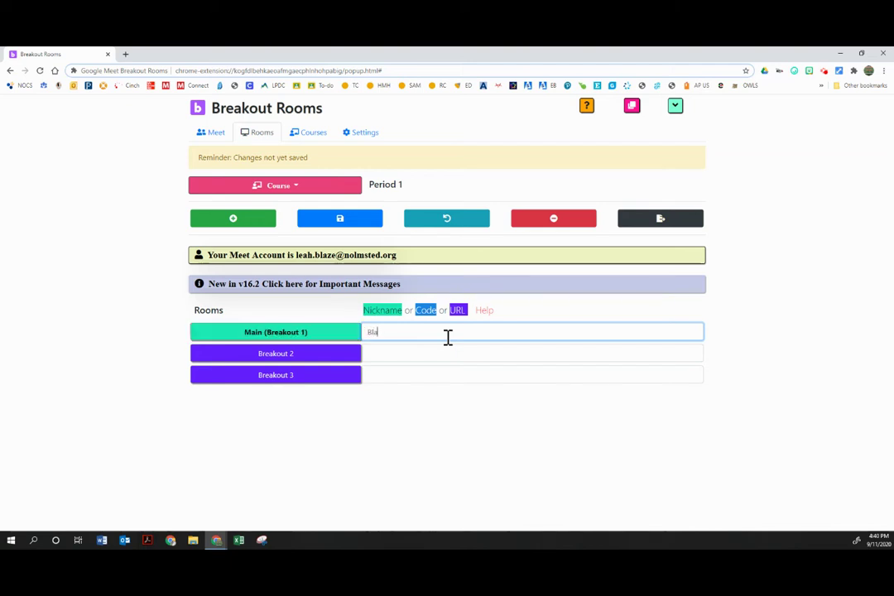
text(zeTech)
click(378, 441)
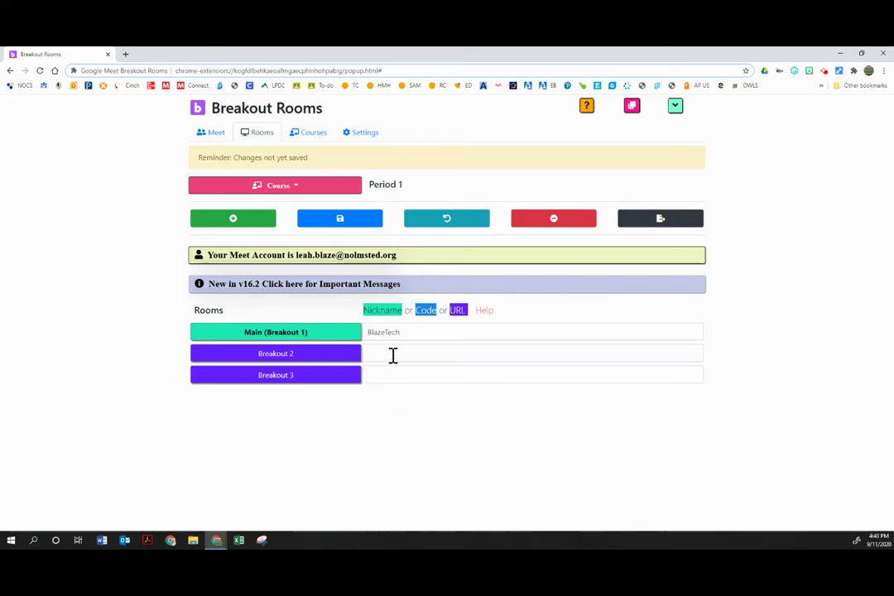
- Open the NOCS Template class in Google Classroom and select its Meet link URL
click(125, 54)
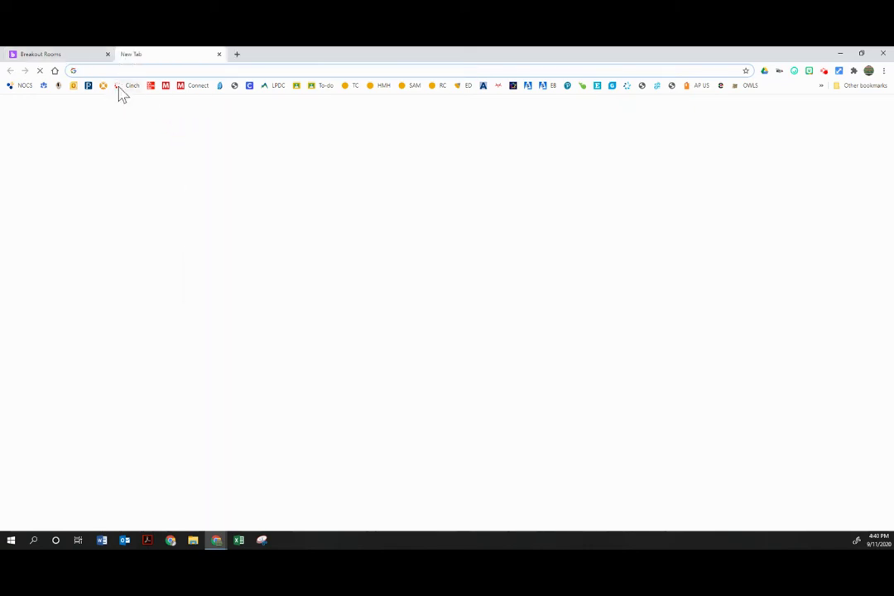
text(cl)
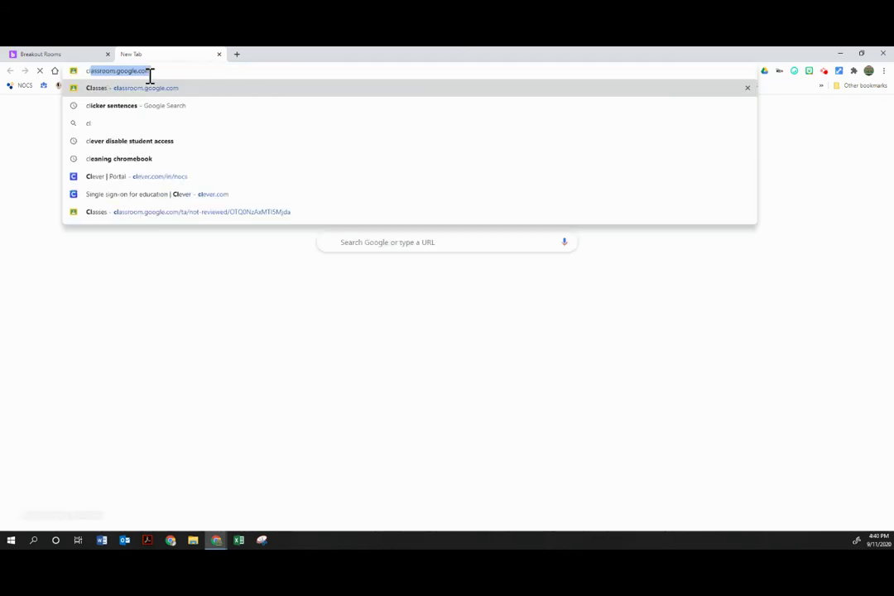
text(as)
key(Return)
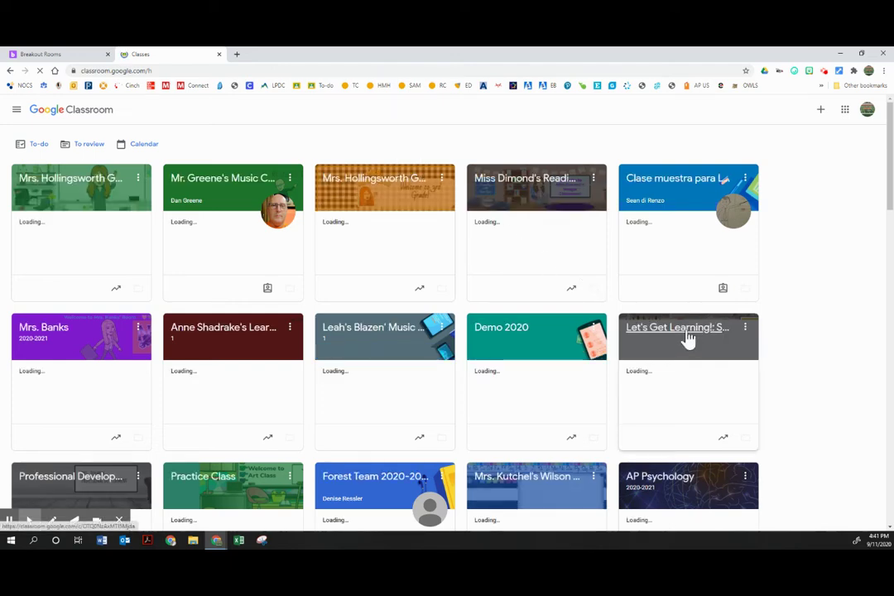
scroll(330, 345, down, 1)
scroll(389, 364, down, 2)
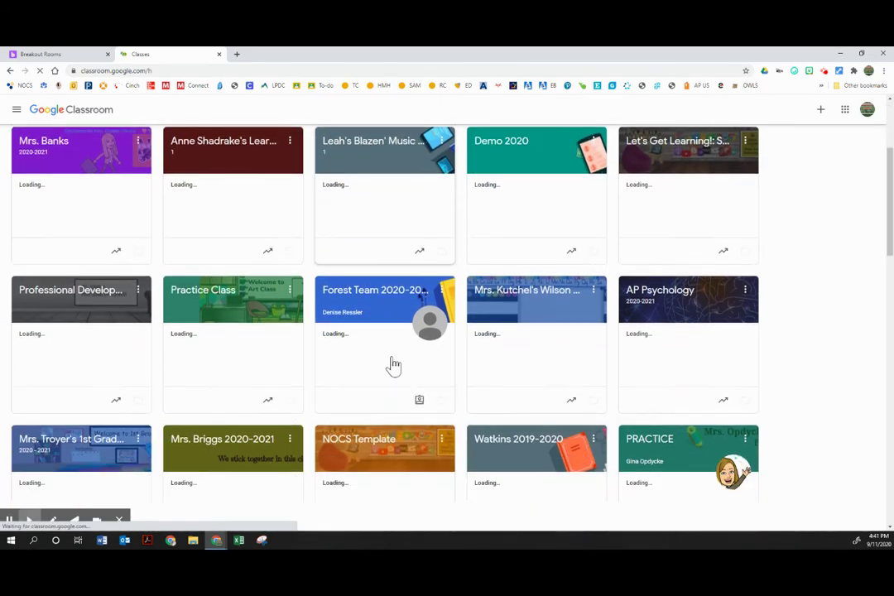
click(376, 399)
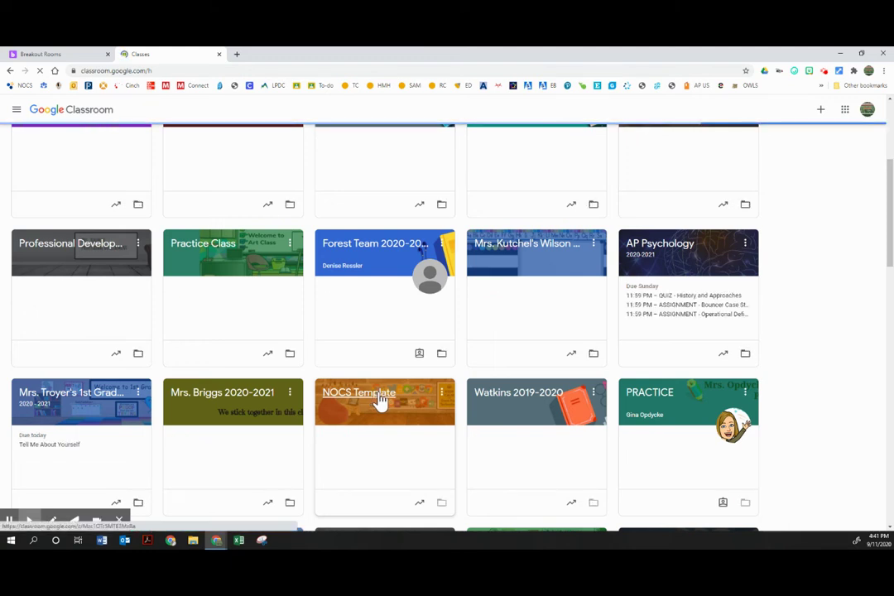
click(384, 401)
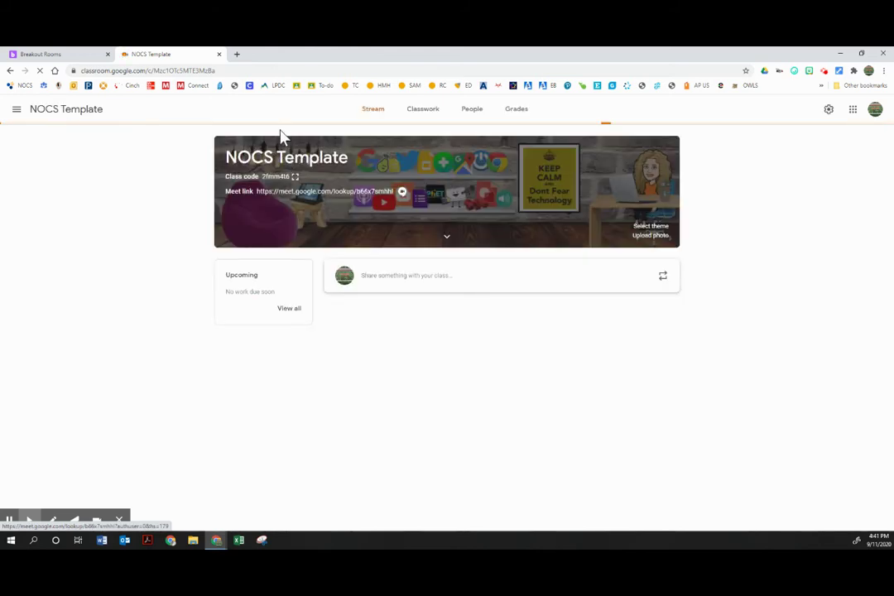
drag(257, 192, 281, 191)
key(ctrl+c)
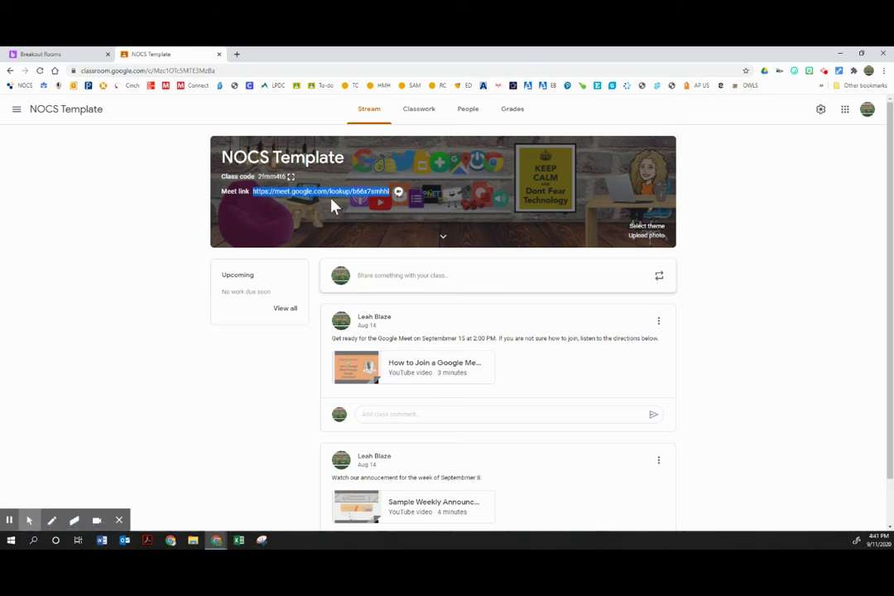
click(74, 55)
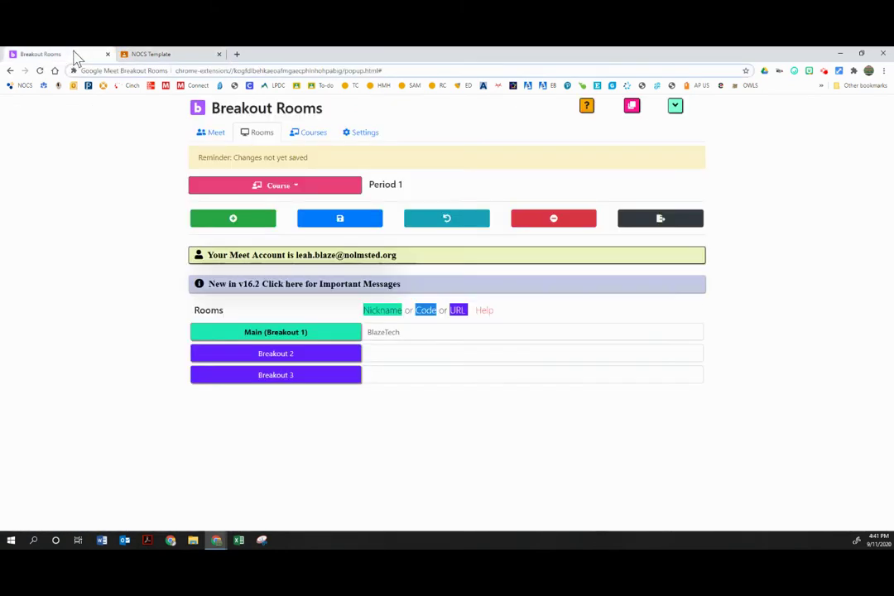
- Paste the Classroom Meet link into Main, enter BlazeGroup2 and BlazeGroup3 for the breakouts, and save
click(403, 332)
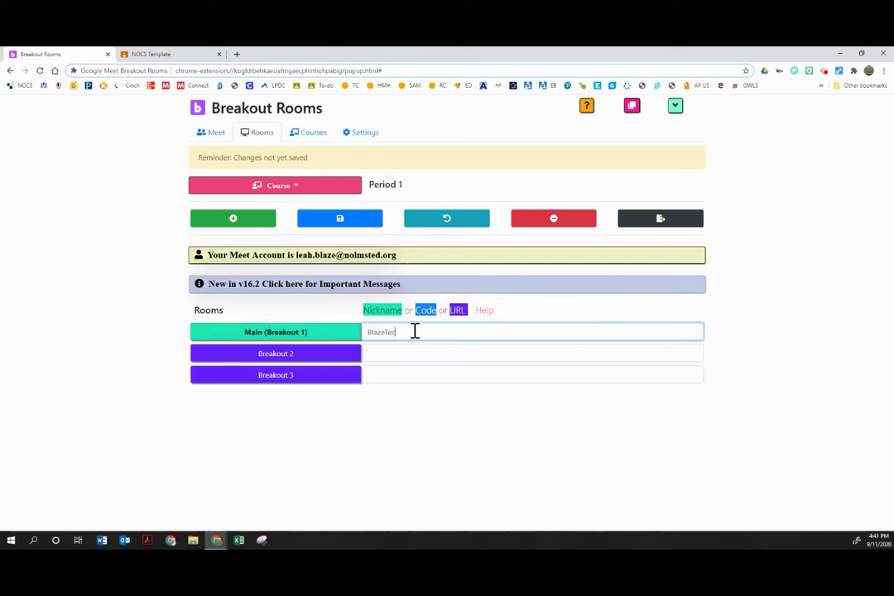
key(BackSpace)
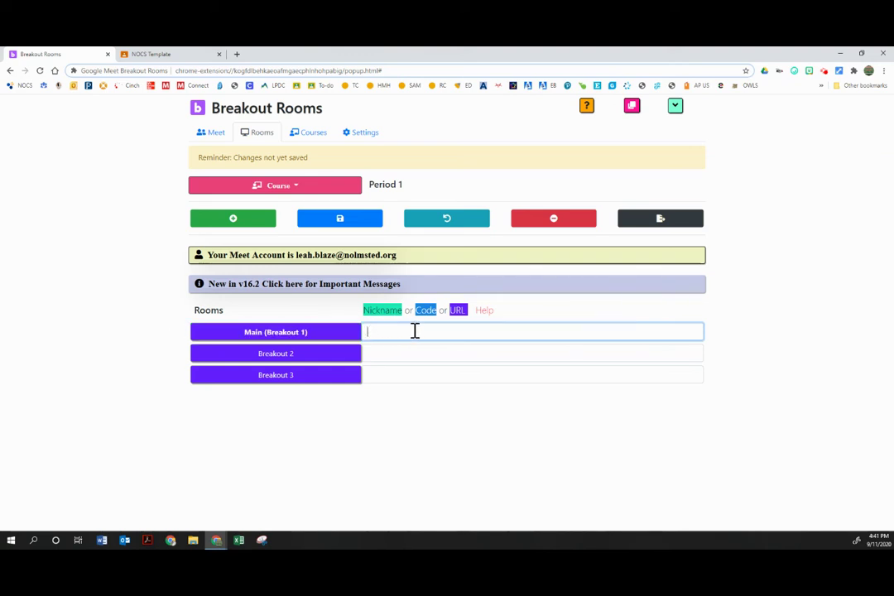
key(ctrl+v)
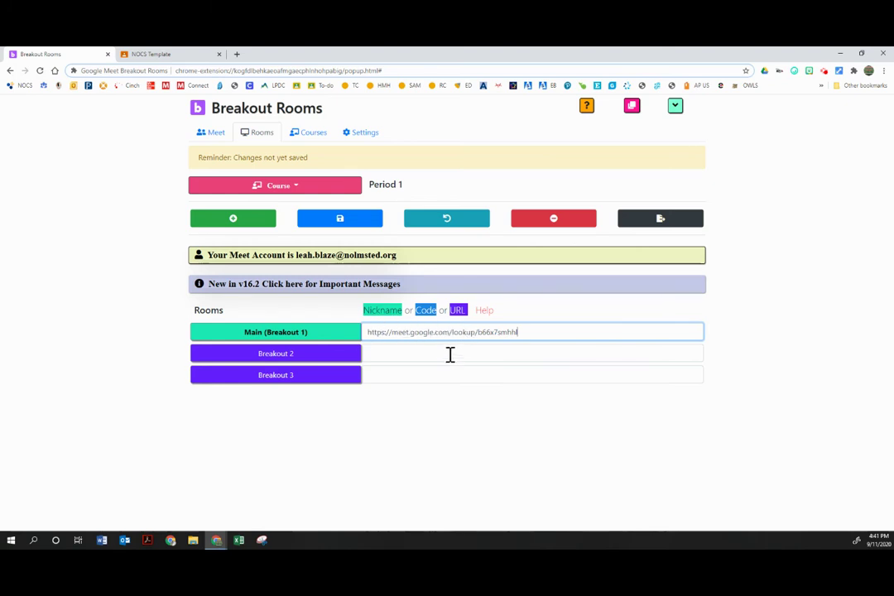
click(453, 353)
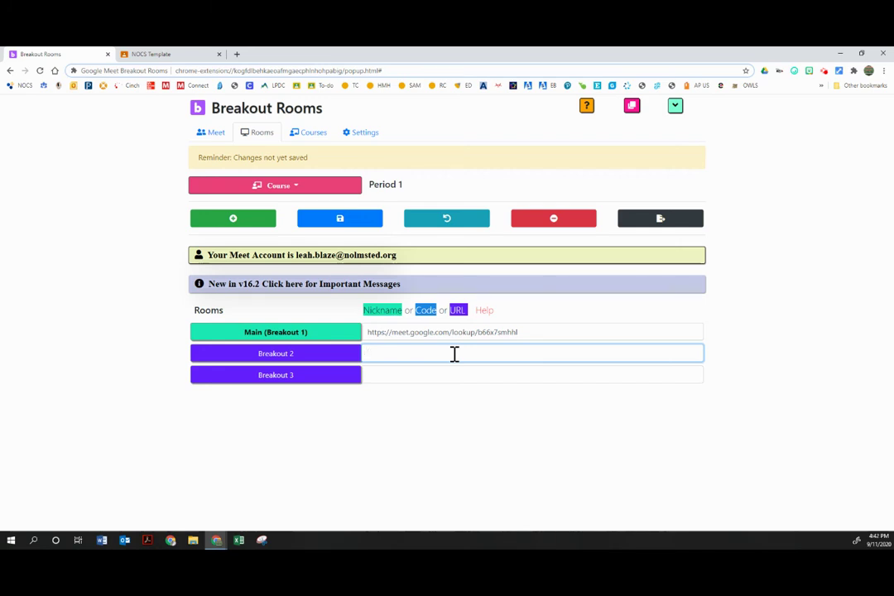
text(G)
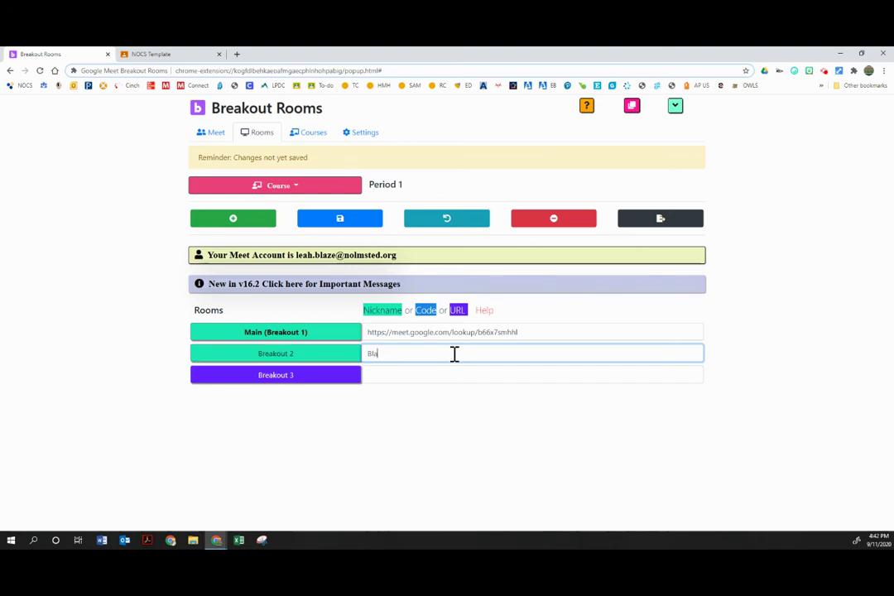
text(lazeGroup2)
key(Tab)
key(Tab)
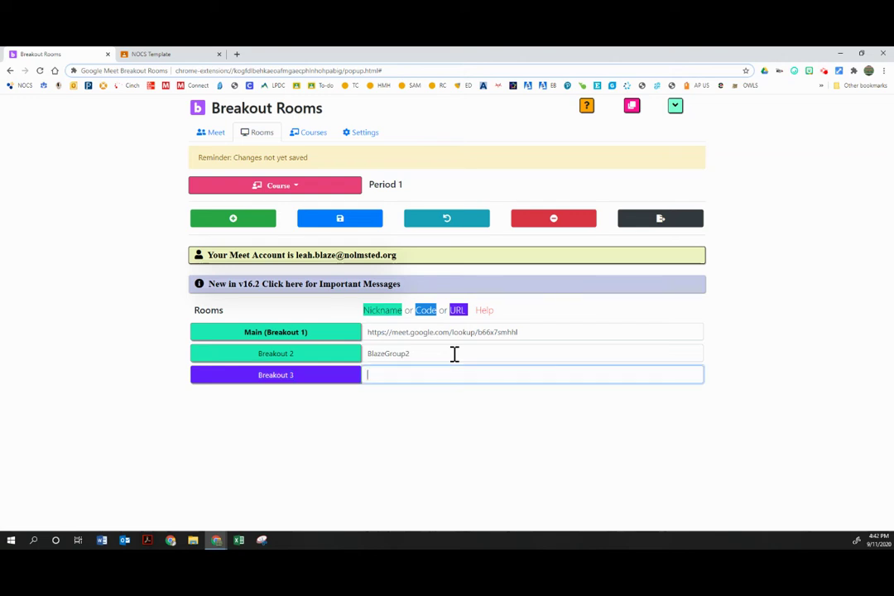
text(Br)
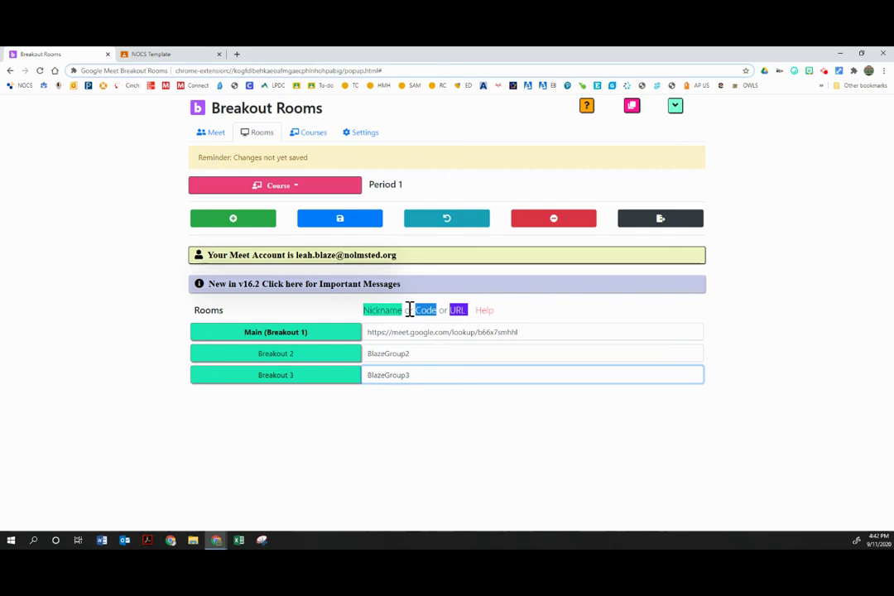
click(396, 441)
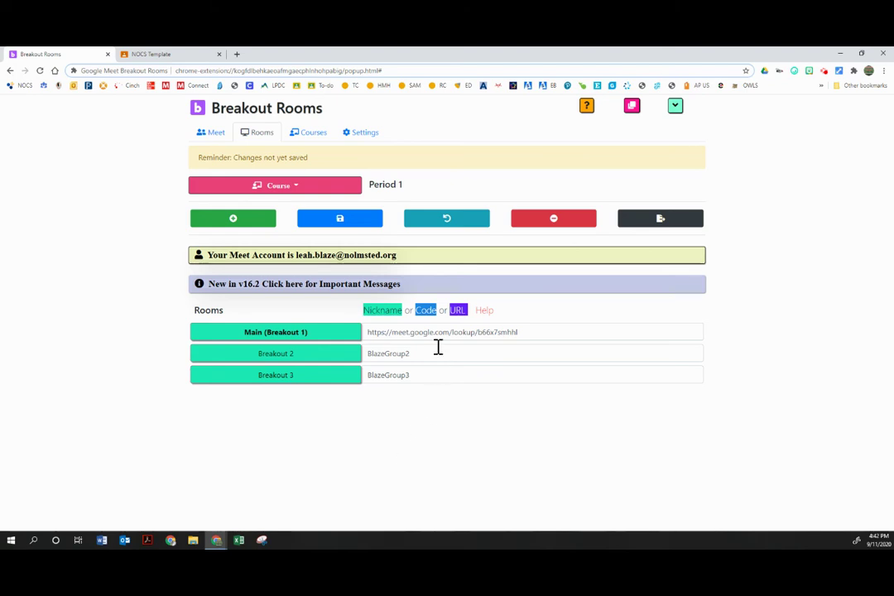
click(355, 224)
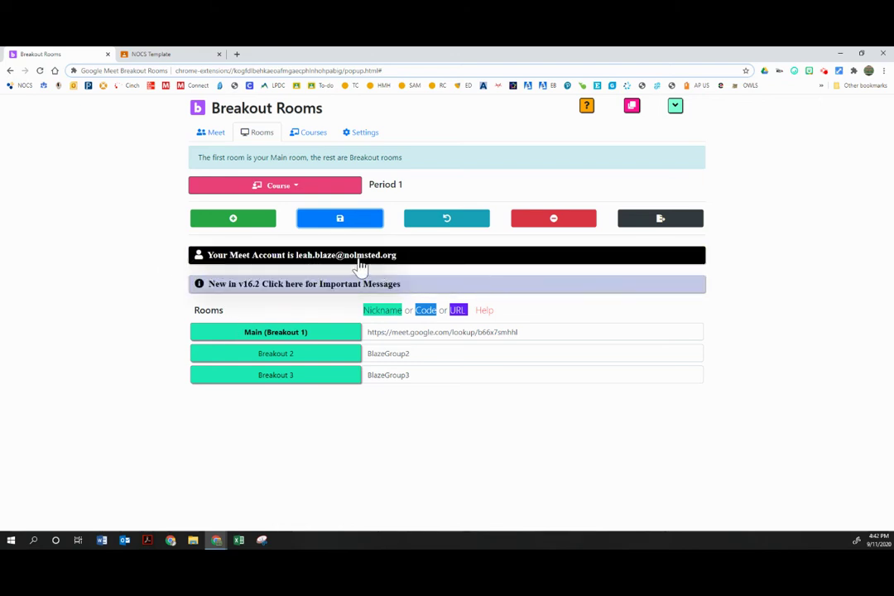
- Expand and collapse the New in v16.2 messages, then switch to the Meet control panel
click(301, 289)
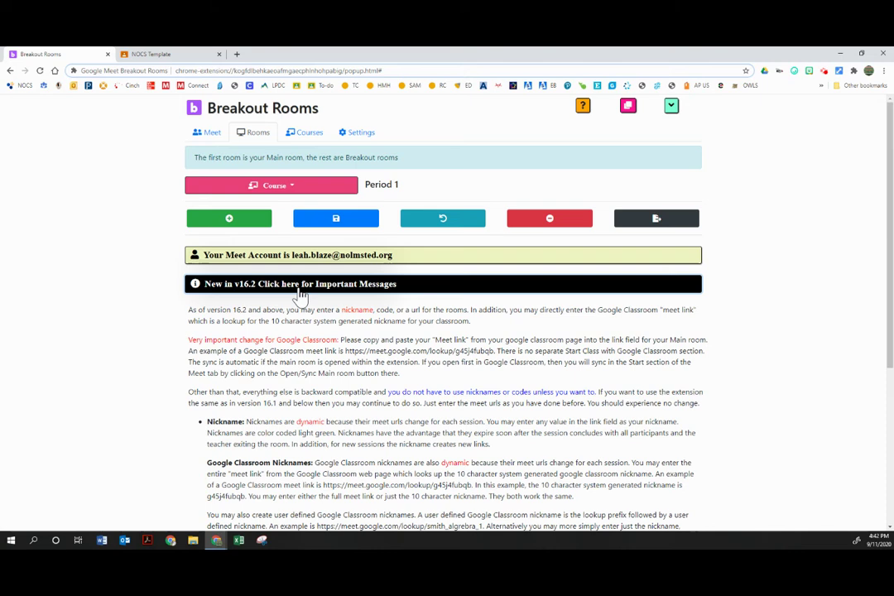
click(300, 289)
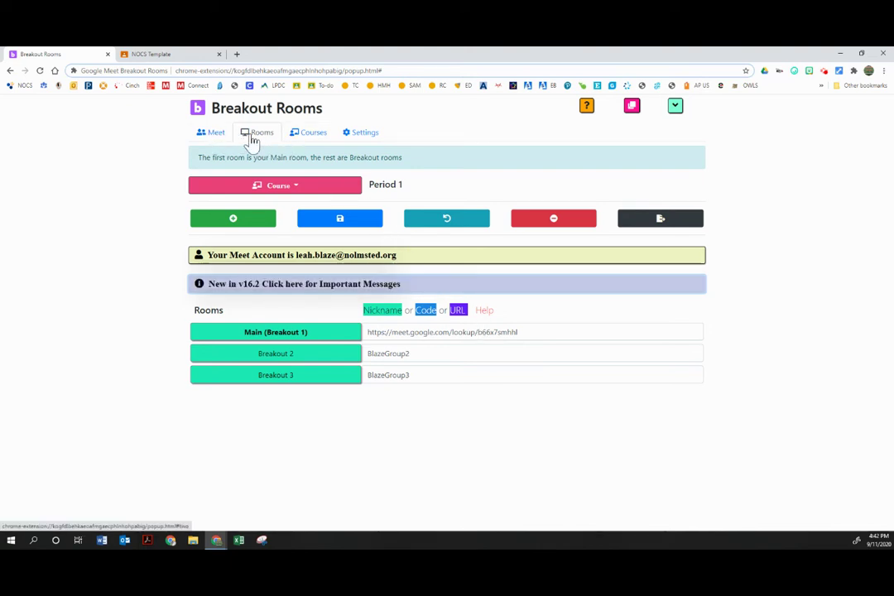
click(214, 139)
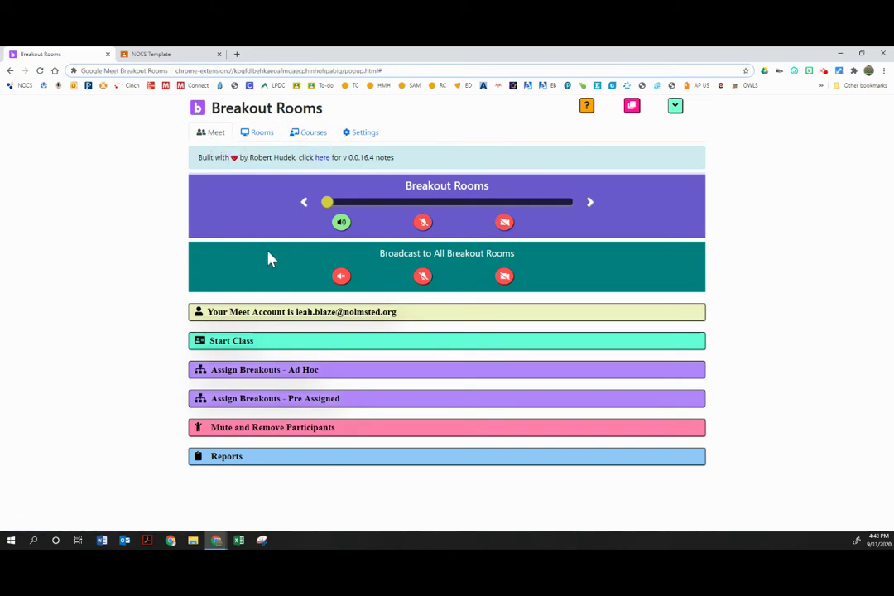
- Start Class for Period 1 with 2 breakouts, opening main and breakout meetings via Open/Sync Both
click(286, 343)
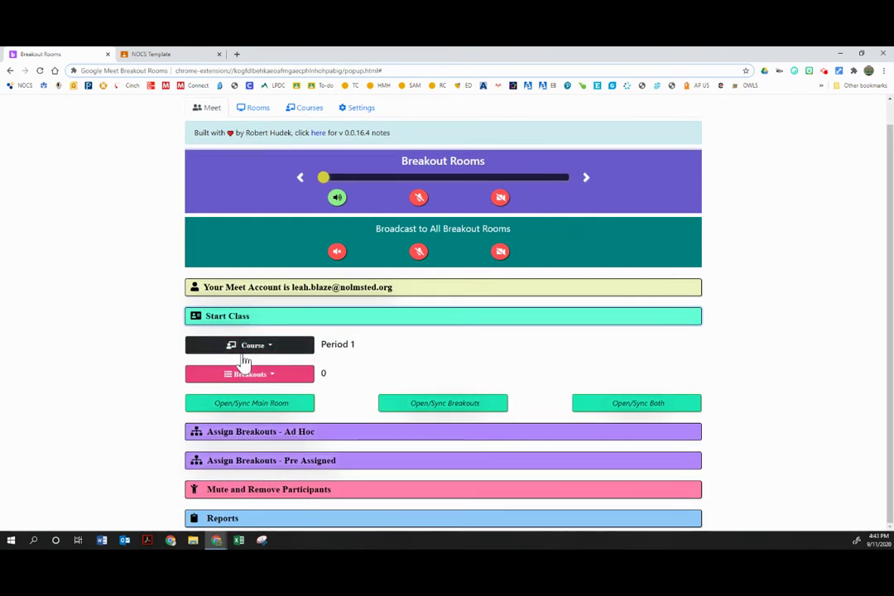
click(241, 349)
click(221, 369)
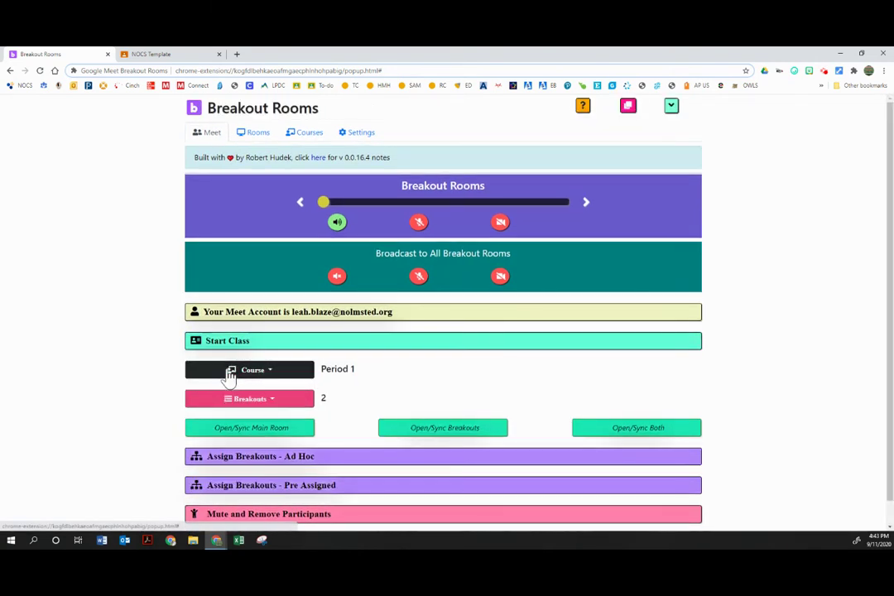
click(261, 401)
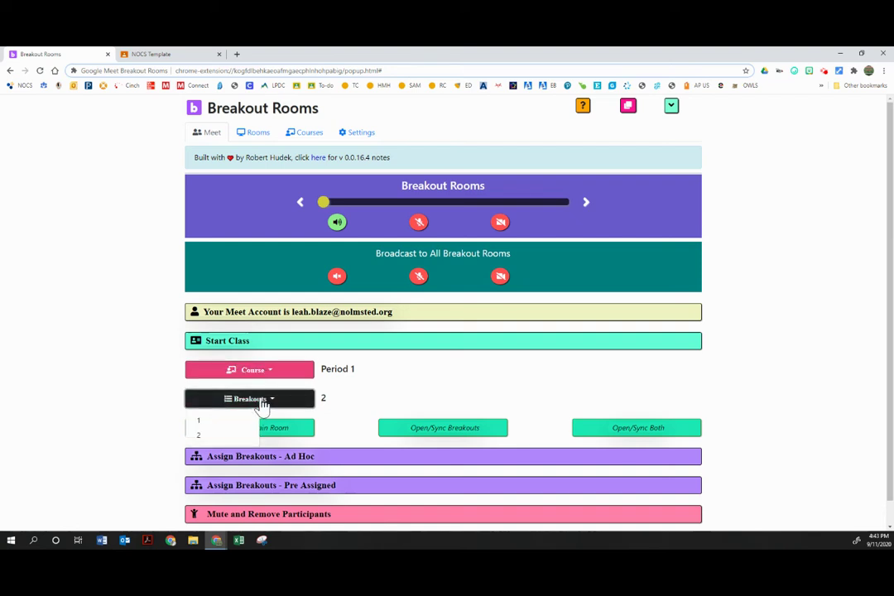
click(263, 404)
click(259, 403)
click(248, 421)
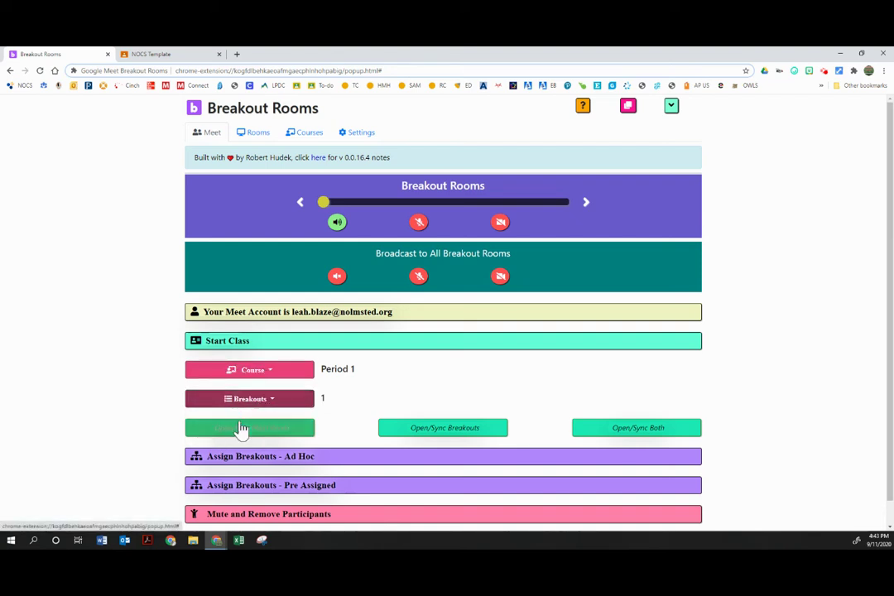
click(255, 400)
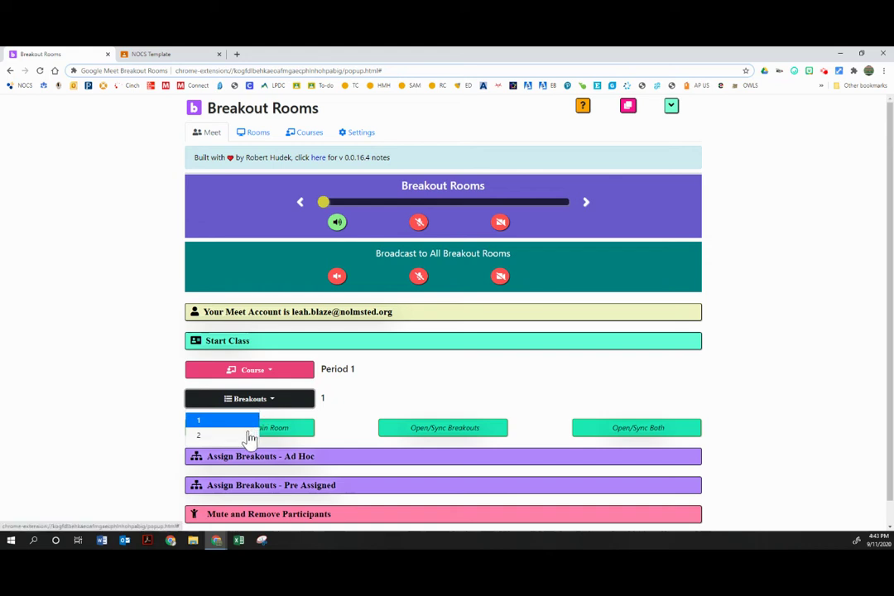
click(249, 436)
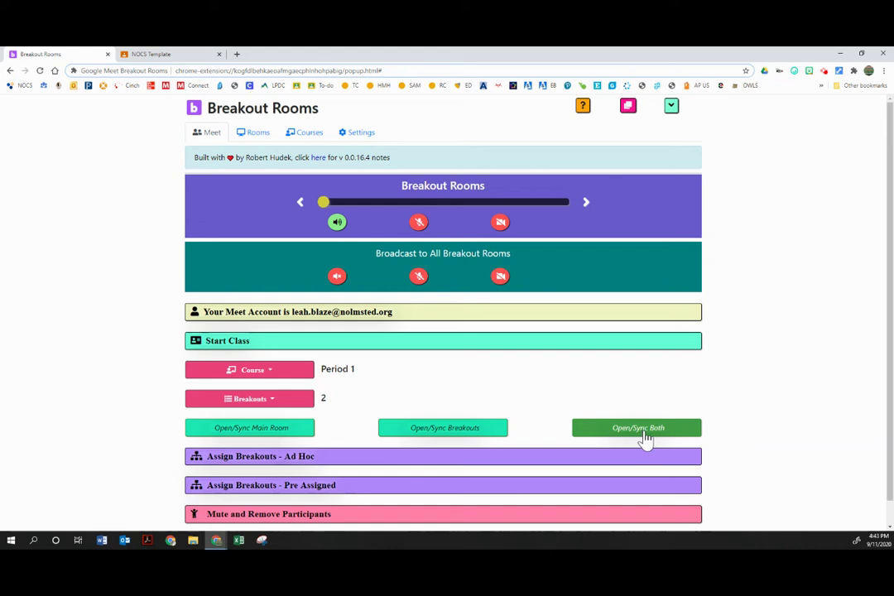
click(645, 436)
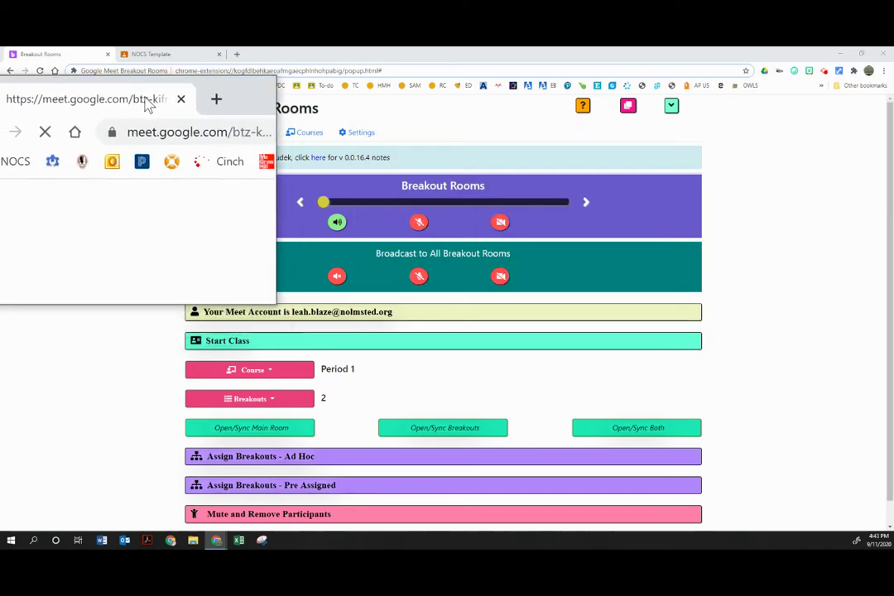
- Minimize the extension and arrange the three Meet windows two on top, one below
click(837, 54)
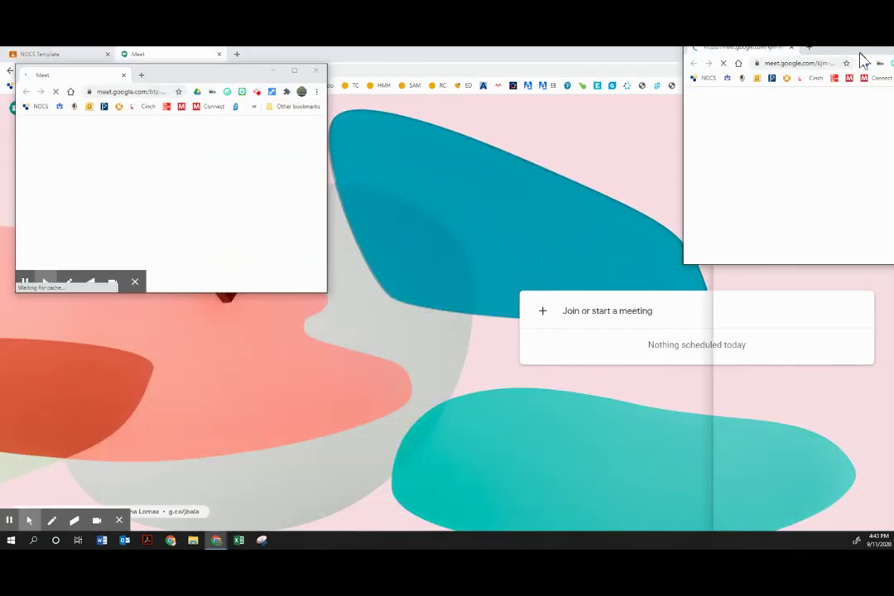
drag(874, 62, 559, 79)
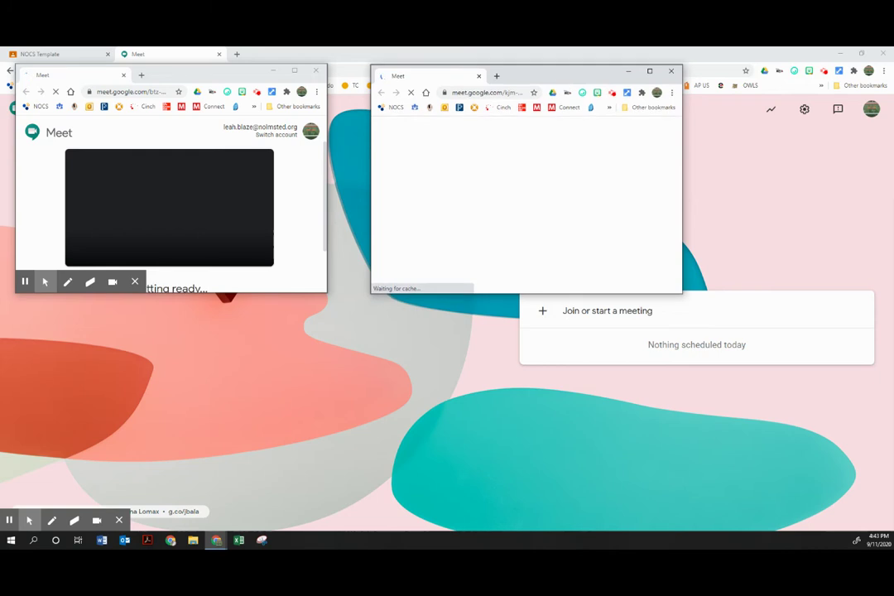
drag(339, 192, 339, 321)
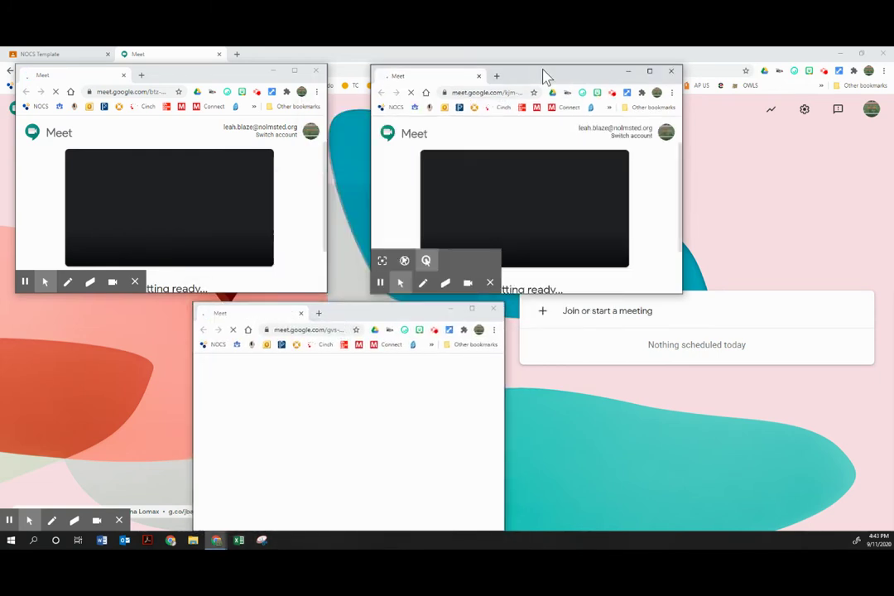
drag(543, 76, 546, 62)
drag(181, 77, 211, 63)
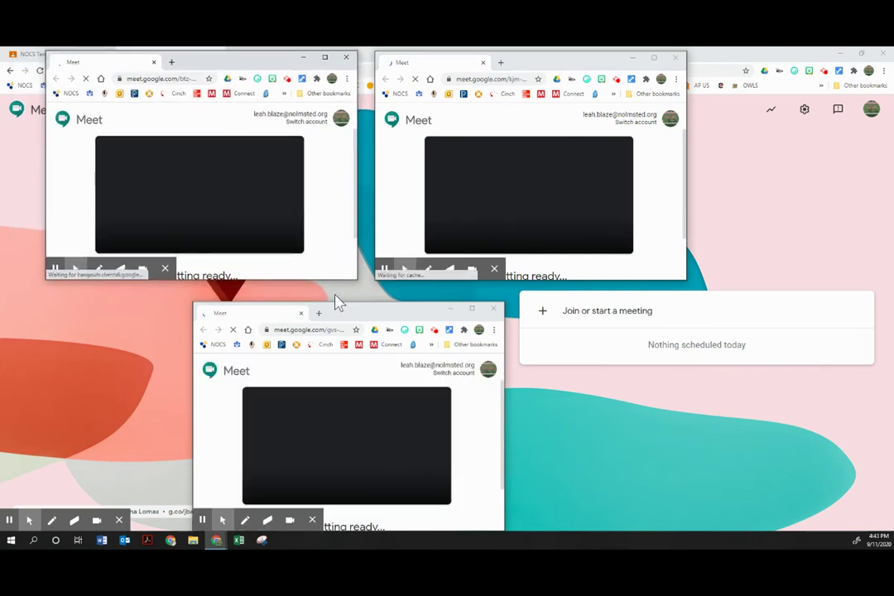
drag(369, 319, 375, 308)
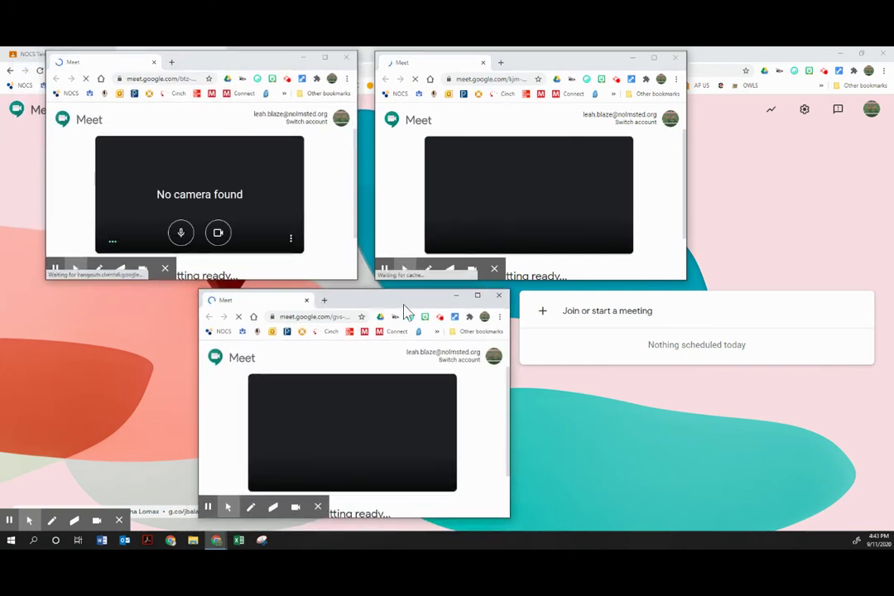
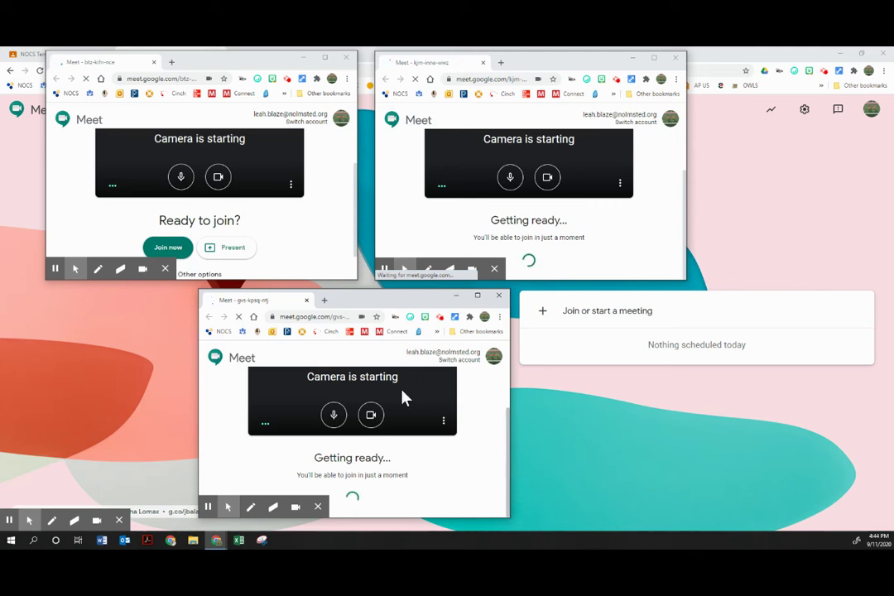
- Join the call in the upper-right meeting and bring the Breakout Rooms extension window forward
mouse_move(10, 521)
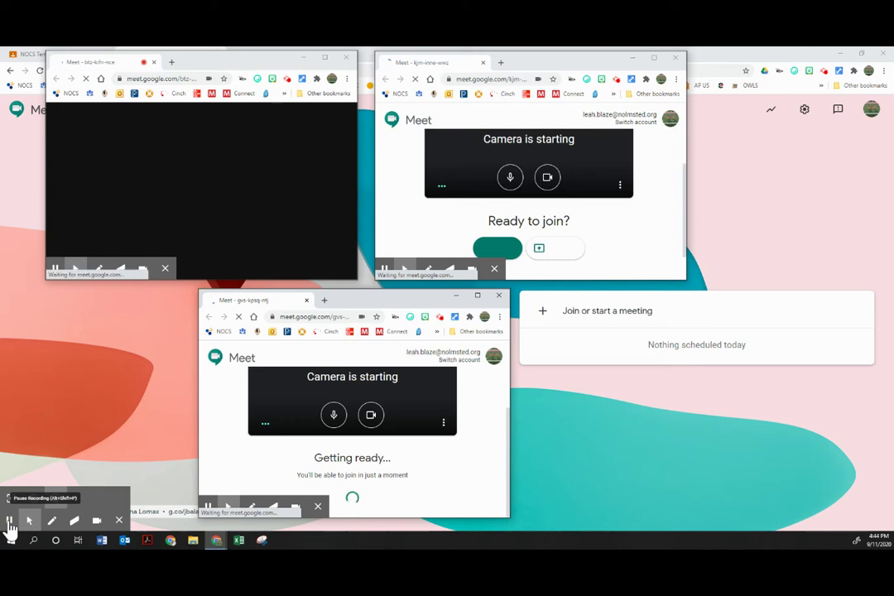
click(497, 248)
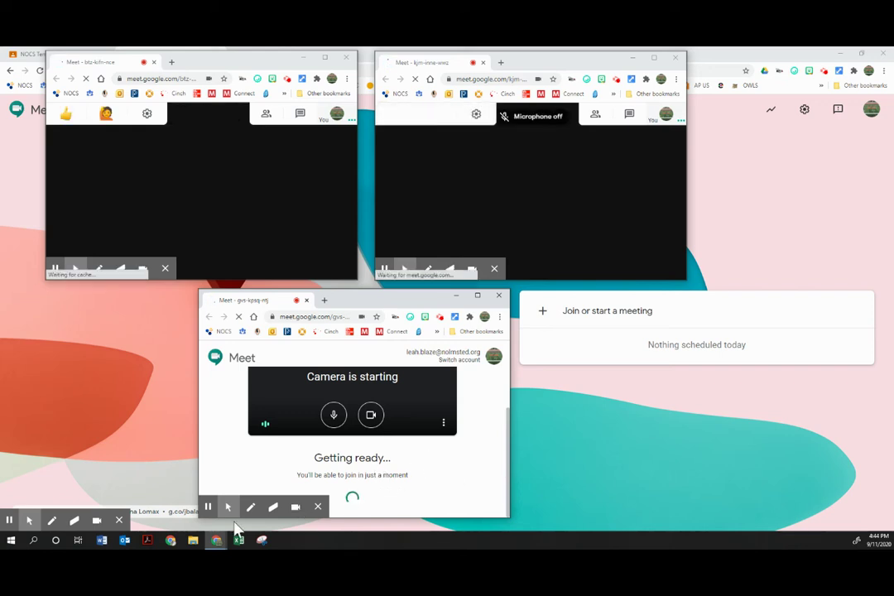
mouse_move(218, 543)
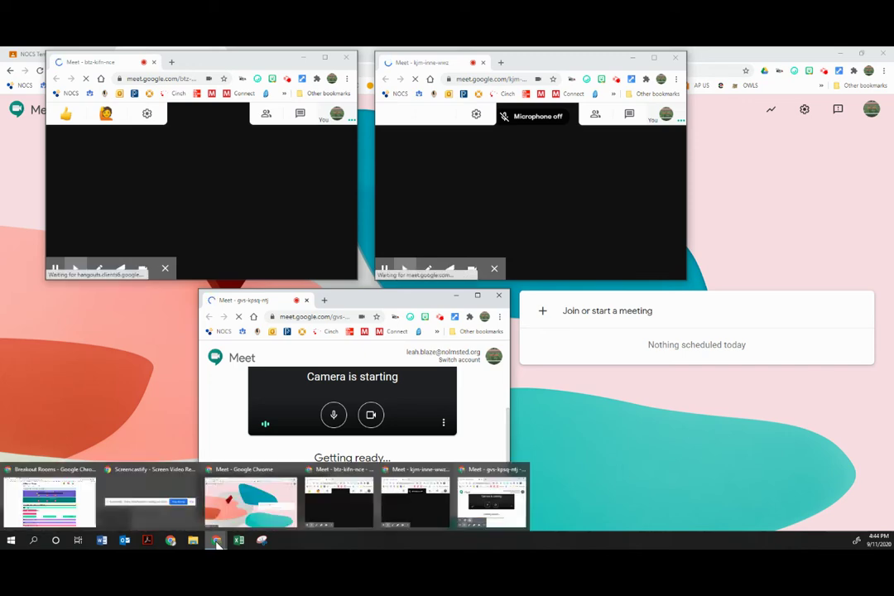
click(47, 516)
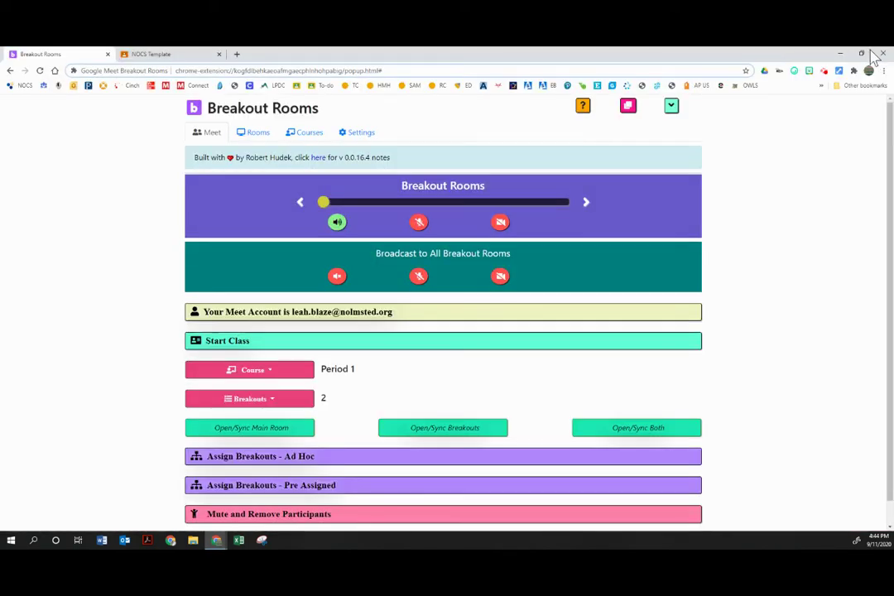
- Resize the extension window to reveal the meetings and start the Period 1 class
click(861, 52)
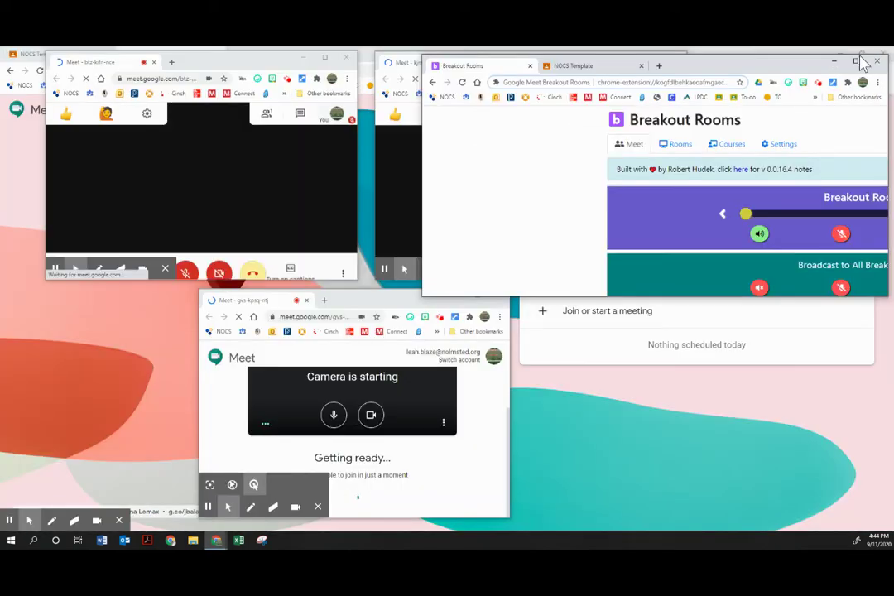
mouse_move(770, 66)
mouse_down()
mouse_move(790, 82)
mouse_move(778, 68)
mouse_up()
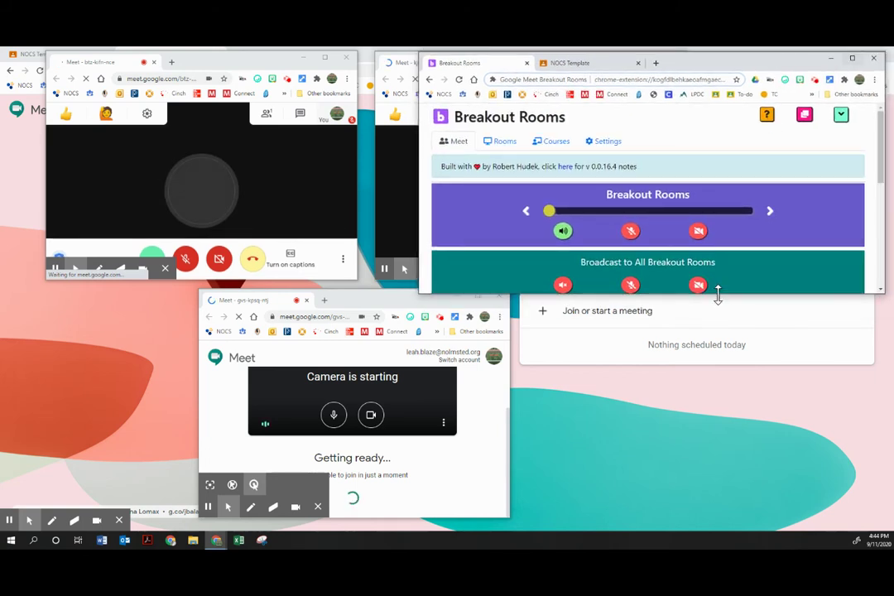
drag(718, 295, 708, 491)
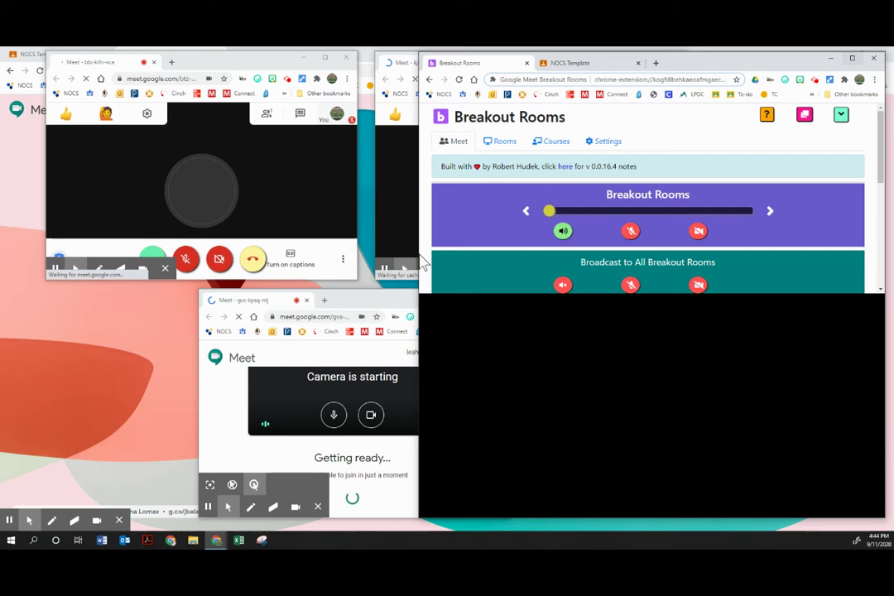
drag(418, 257, 582, 259)
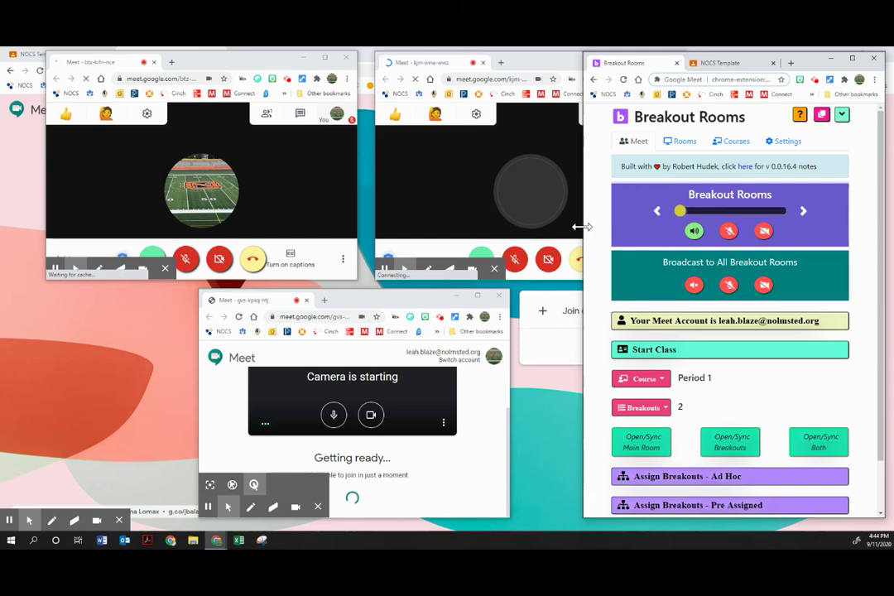
drag(583, 226, 500, 236)
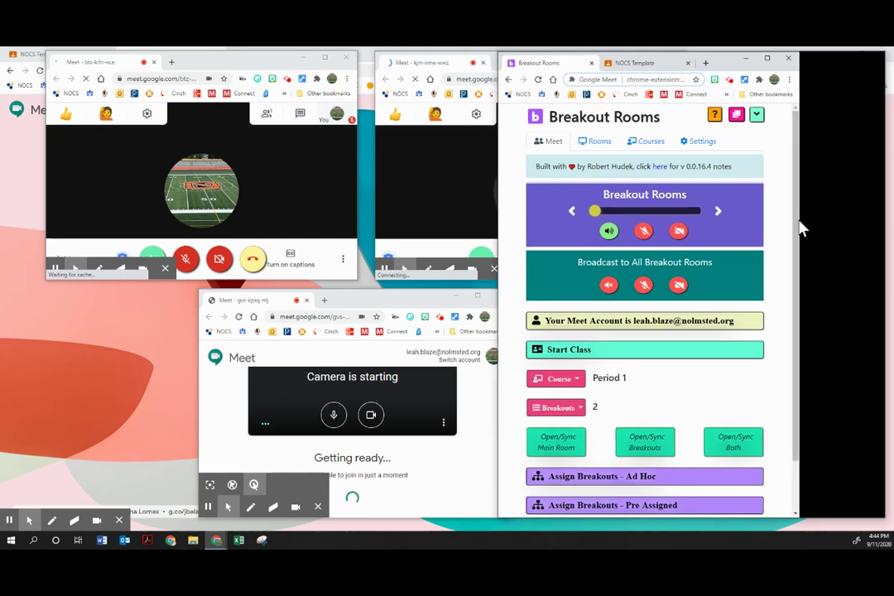
scroll(782, 273, down, 2)
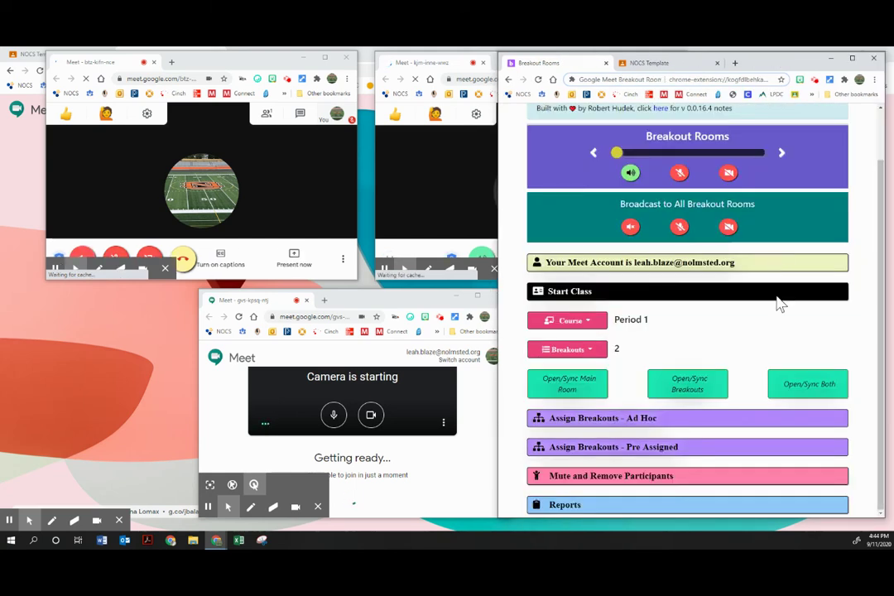
click(778, 296)
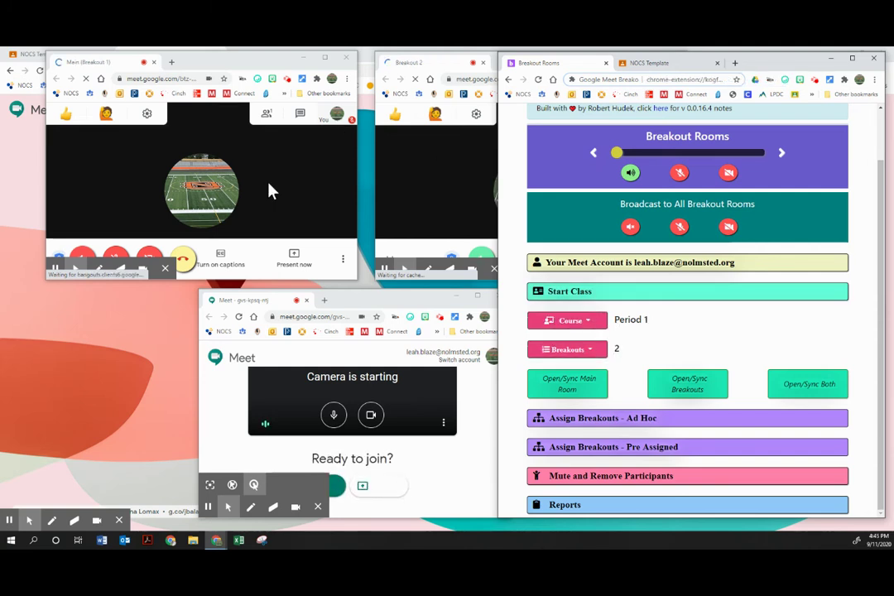
- Join the bottom meeting, minimize the extension, and close Breakout 2's Add others pop-up
click(333, 489)
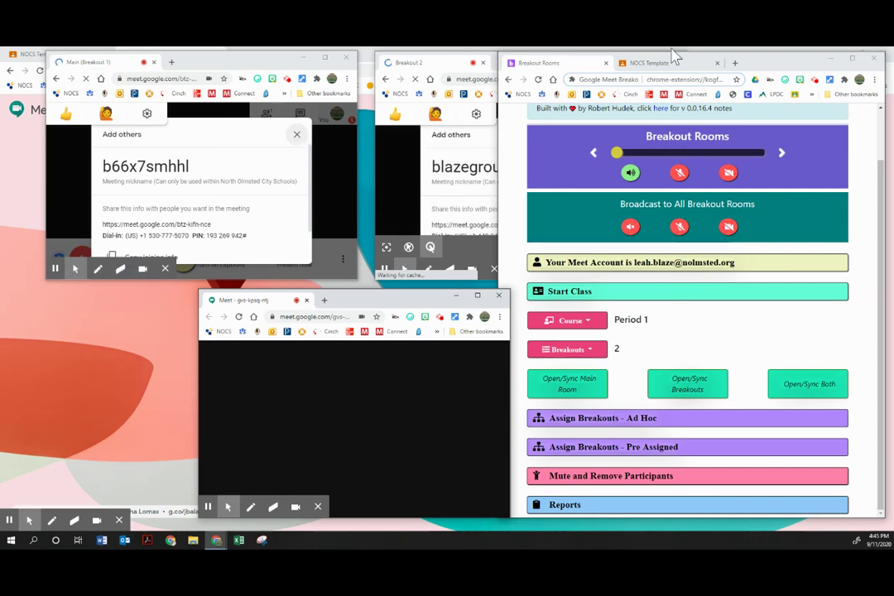
click(770, 67)
drag(770, 66, 892, 69)
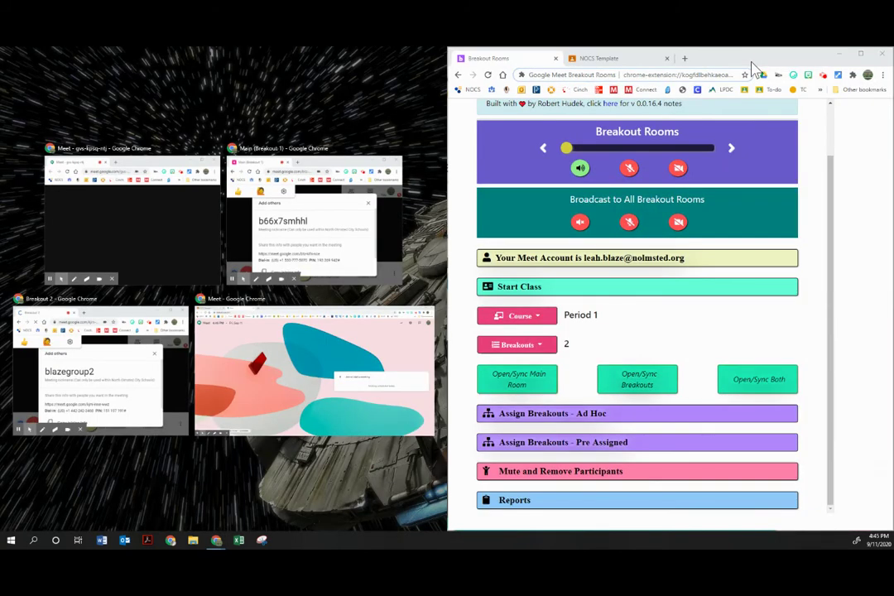
click(724, 62)
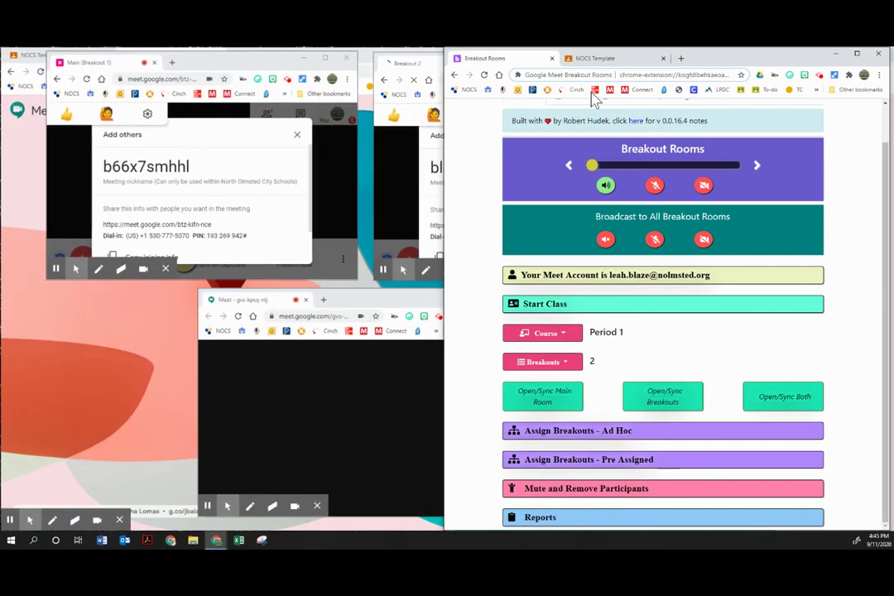
click(834, 53)
click(627, 135)
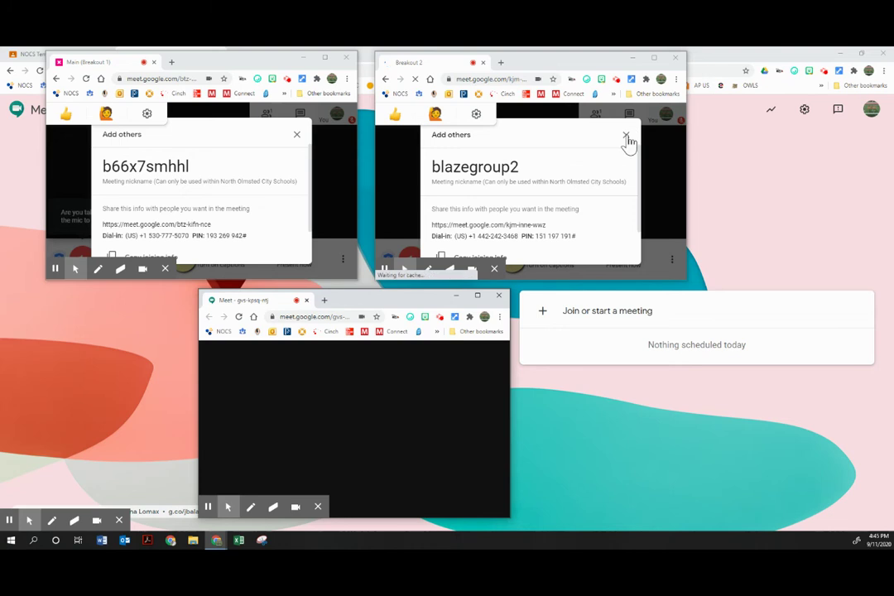
- Close the Add others pop-ups in Main and Breakout 3 and line up the three call windows
click(298, 136)
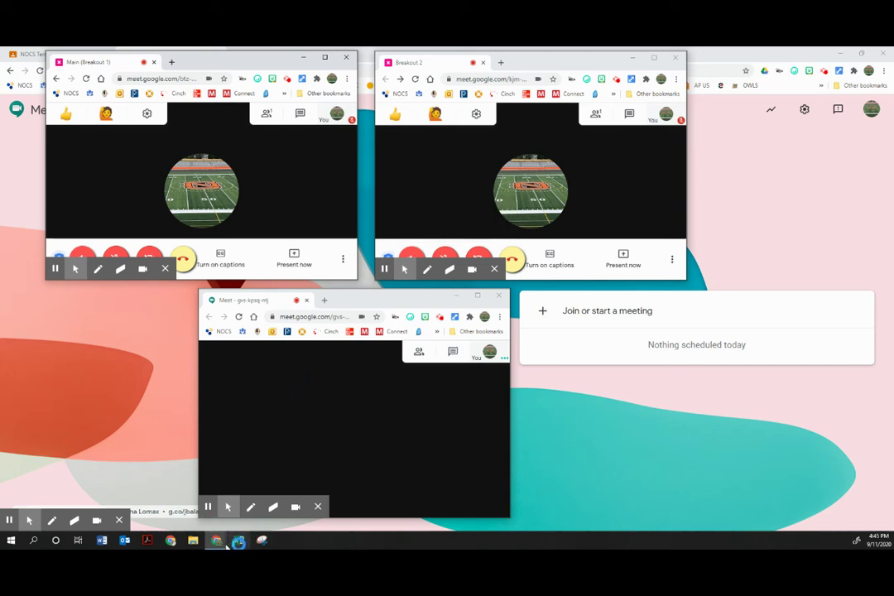
mouse_move(218, 544)
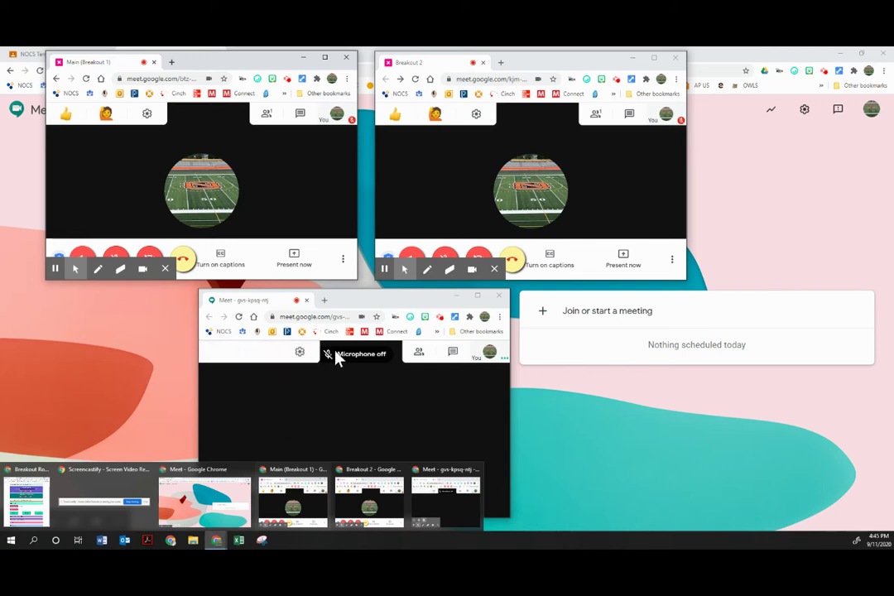
drag(360, 304, 202, 302)
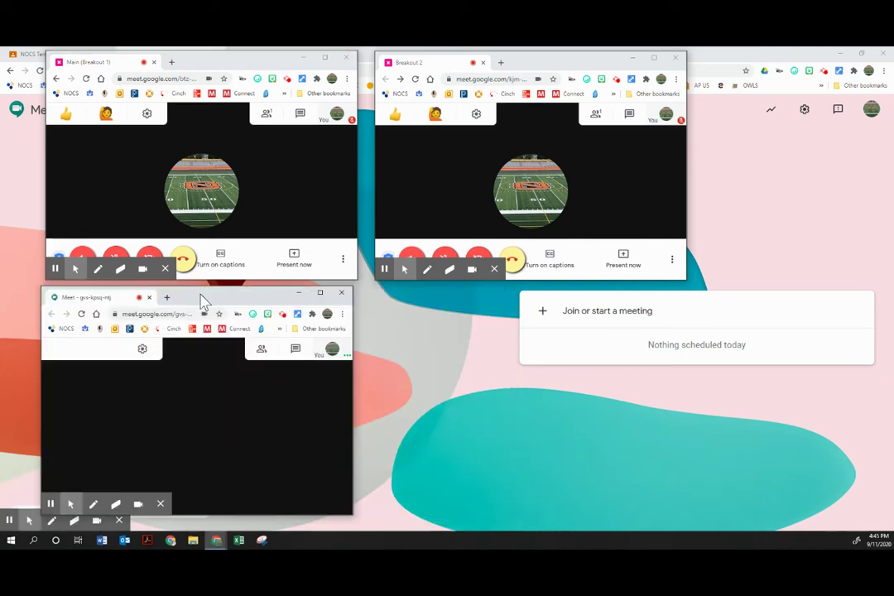
drag(234, 63, 196, 61)
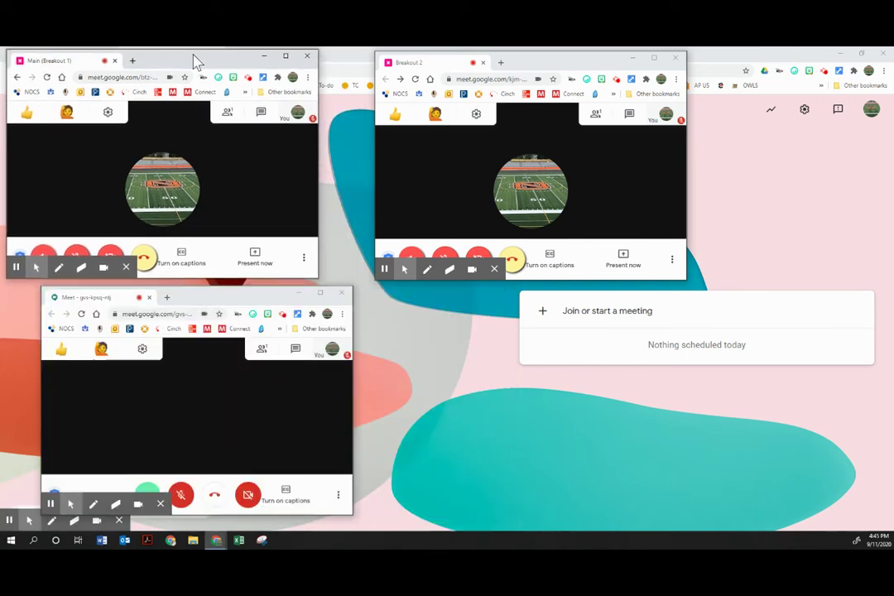
drag(547, 65, 498, 62)
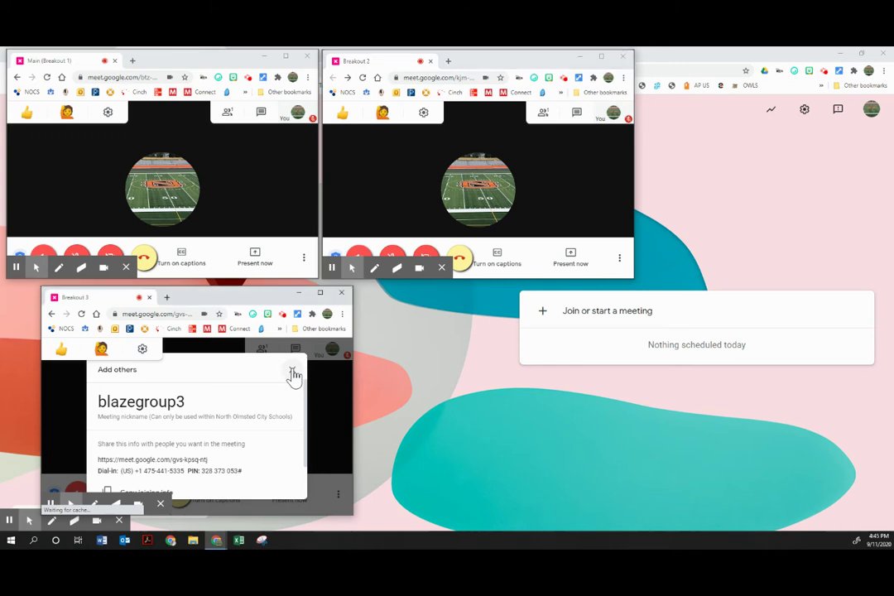
click(291, 369)
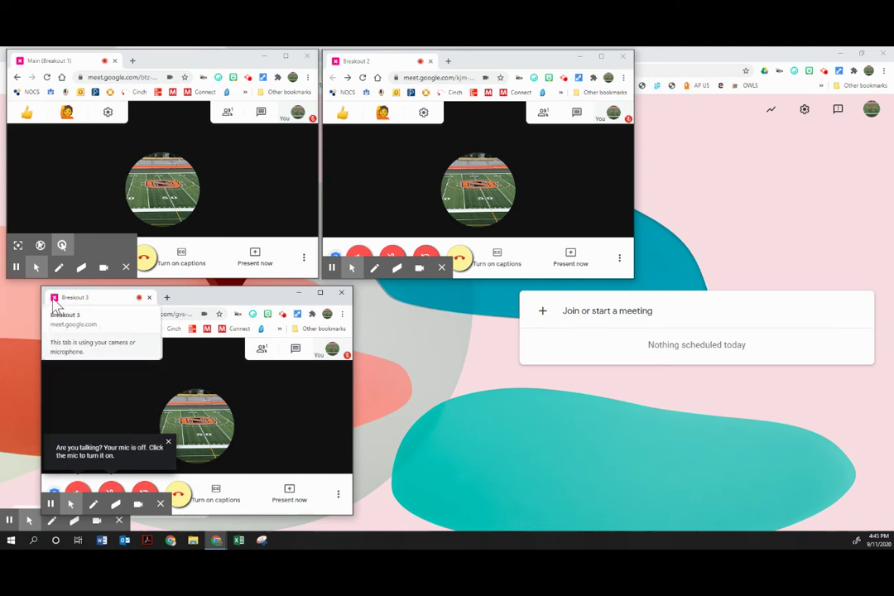
- Bring the extension back up, run Open/Sync Both, and dismiss the All rooms synced alert
mouse_move(211, 537)
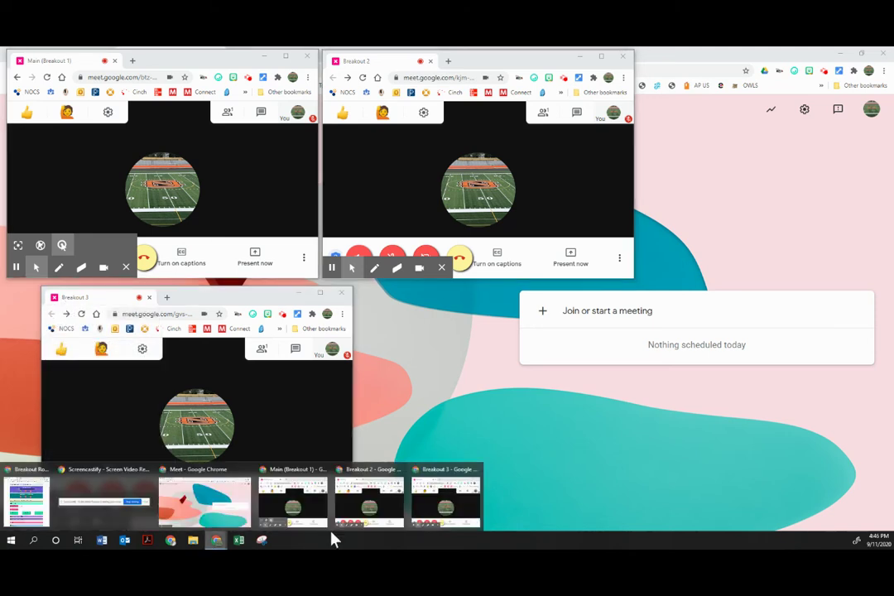
click(27, 500)
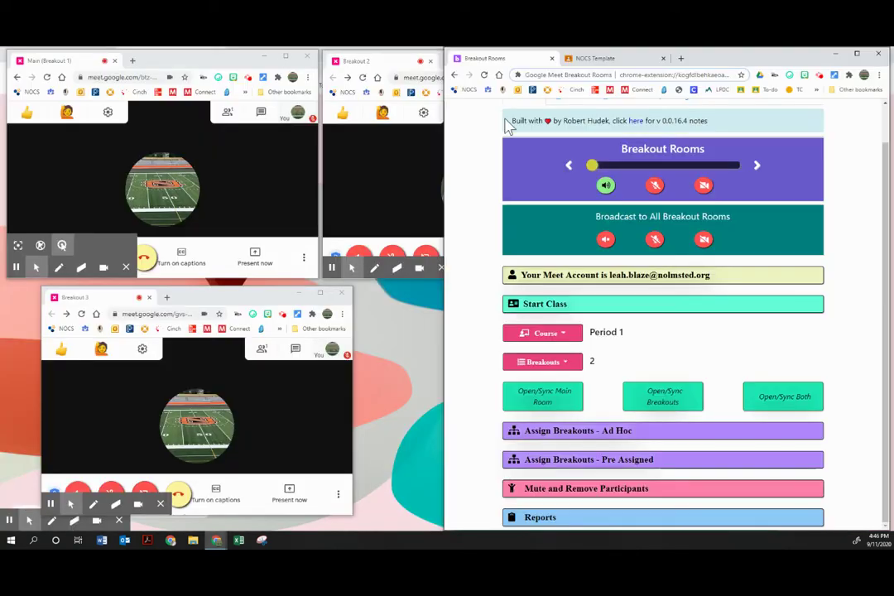
scroll(671, 356, up, 1)
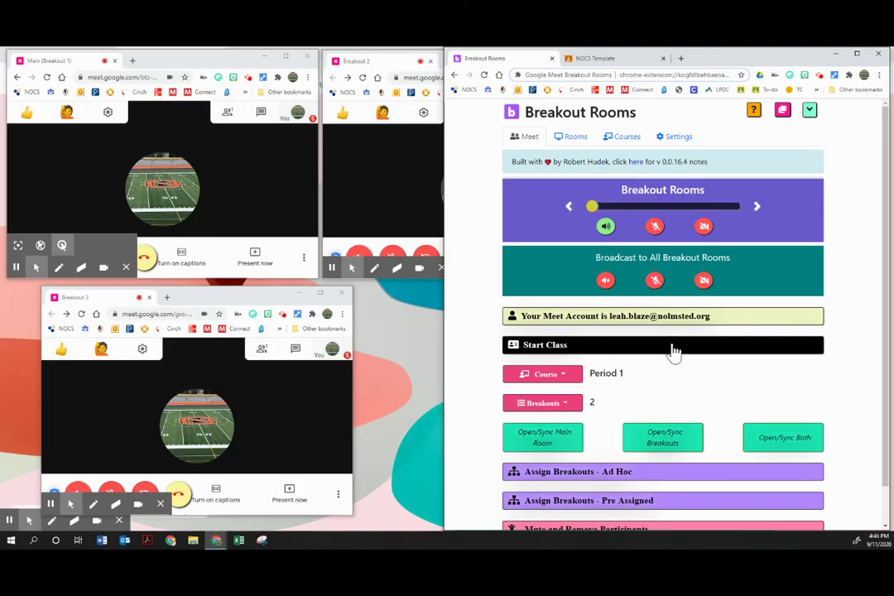
click(792, 446)
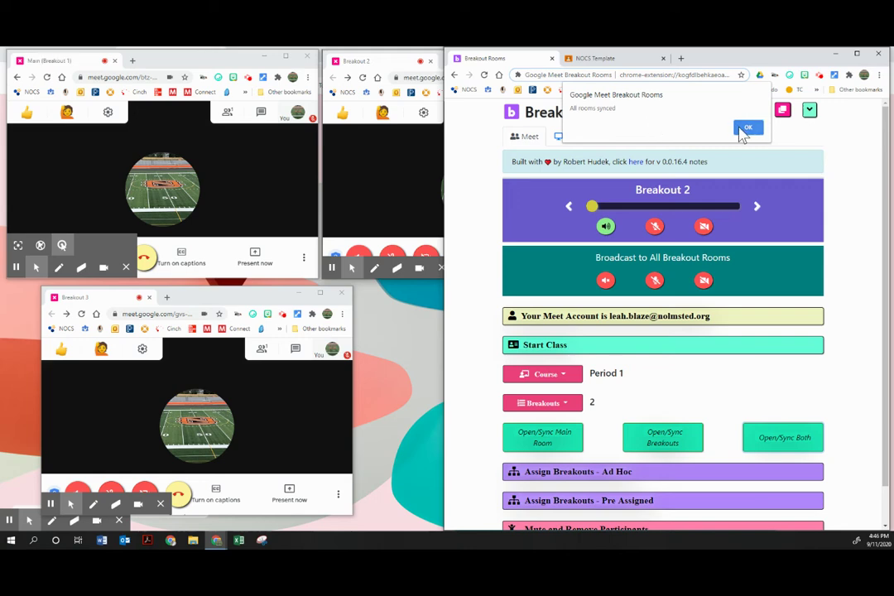
click(745, 129)
scroll(705, 325, down, 1)
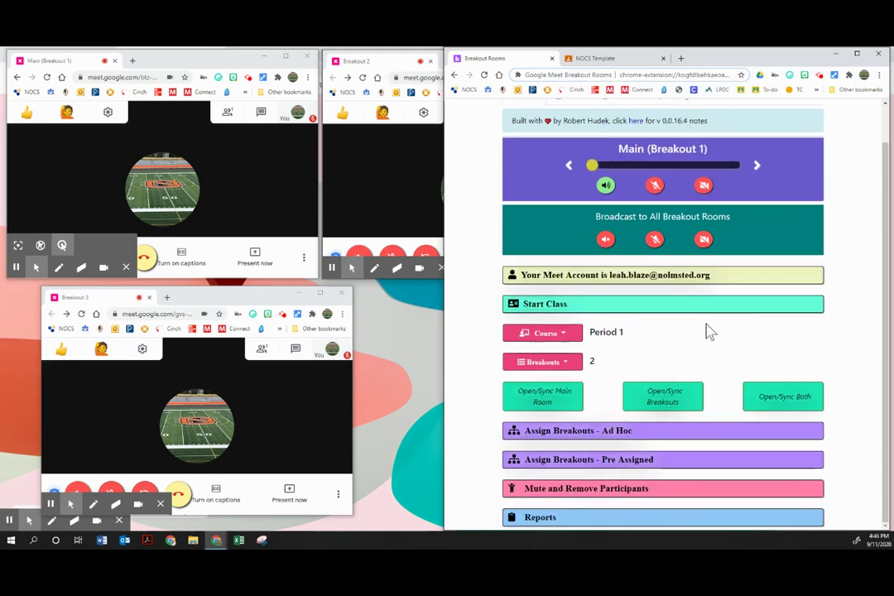
click(790, 399)
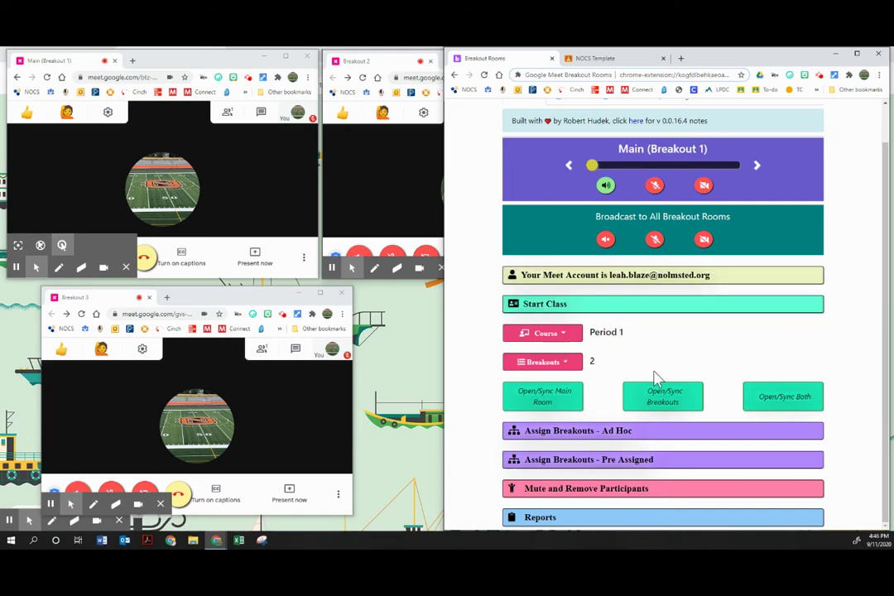
- Expand the Assign Breakouts - Ad Hoc instructions and scroll down to the room groups
click(589, 433)
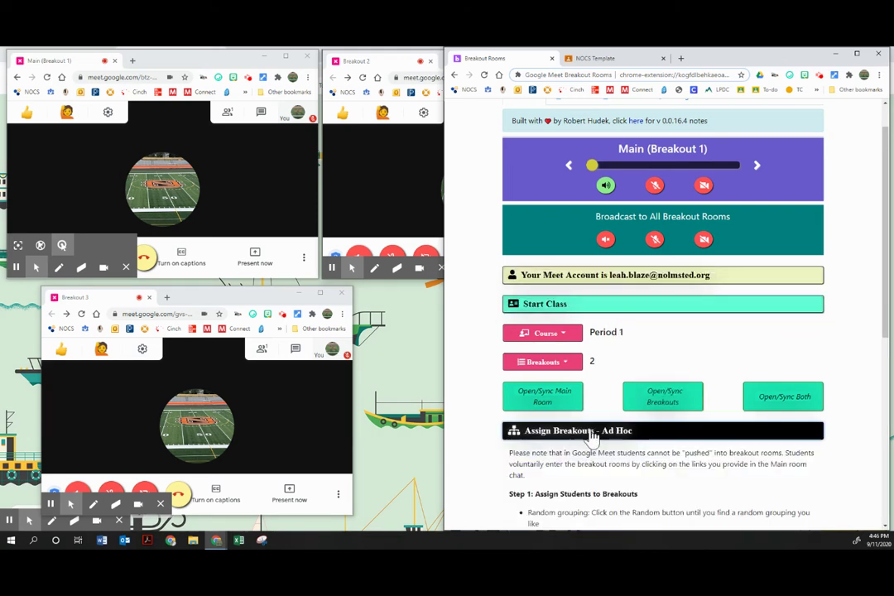
click(593, 427)
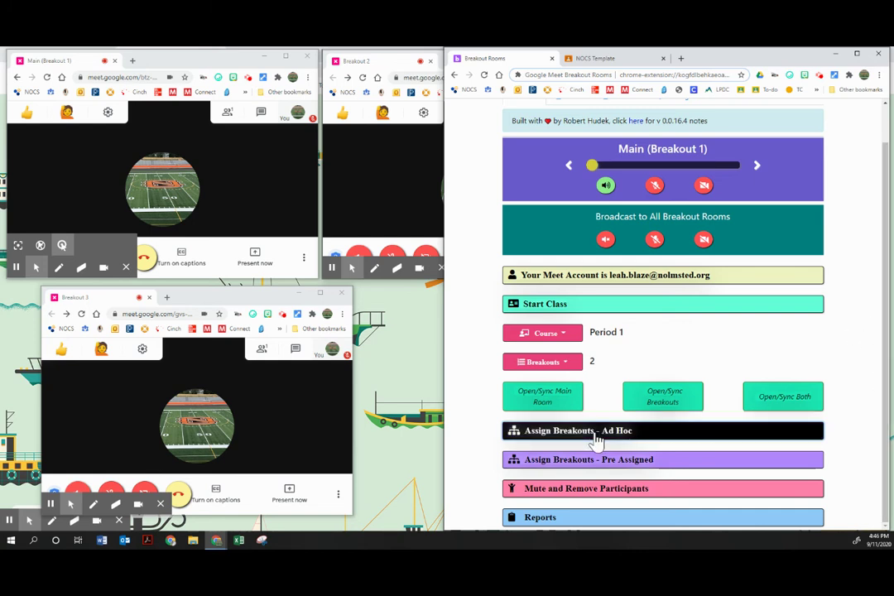
click(116, 225)
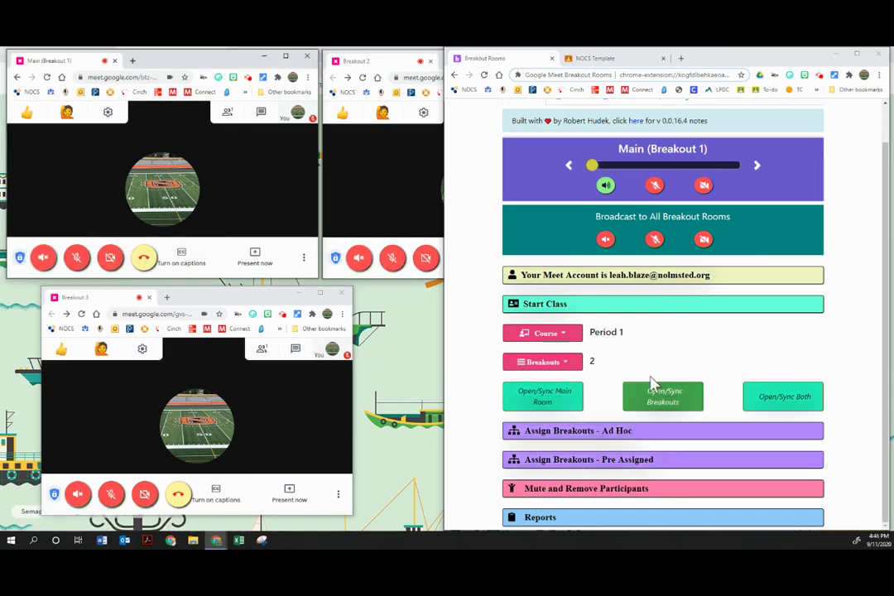
click(577, 430)
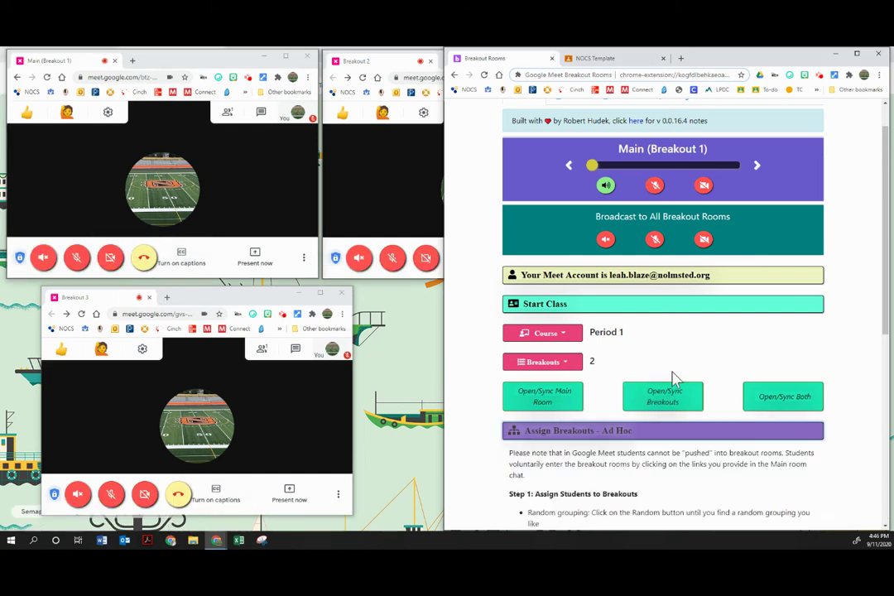
scroll(672, 378, down, 8)
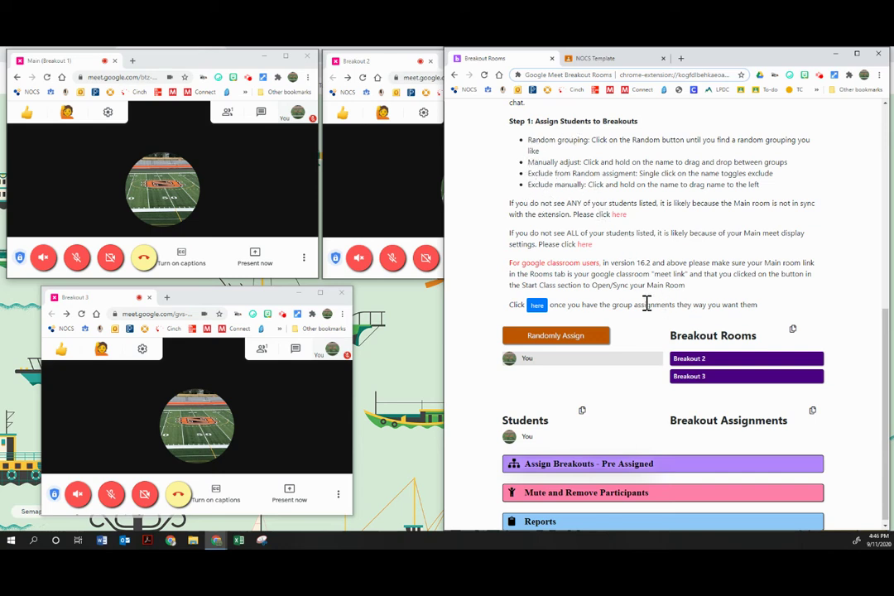
- Try dragging the You entry into Breakout 2 and Breakout 3, then show the ad hoc links listing
drag(546, 368, 692, 360)
drag(721, 398, 554, 368)
mouse_move(542, 361)
mouse_down()
mouse_move(539, 404)
mouse_move(540, 370)
mouse_move(694, 375)
mouse_move(734, 393)
mouse_move(719, 414)
mouse_move(720, 382)
mouse_move(711, 404)
mouse_move(602, 365)
mouse_move(550, 370)
mouse_up()
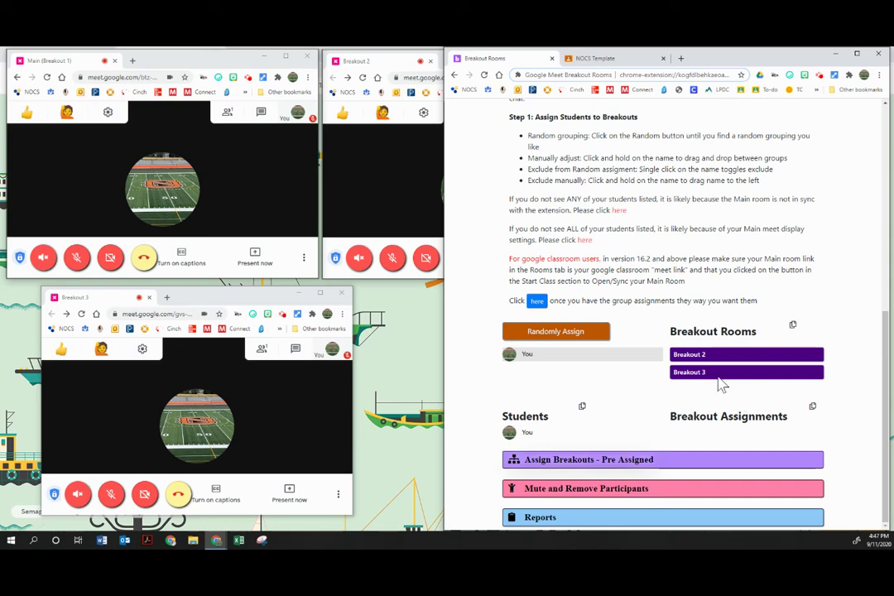
click(538, 301)
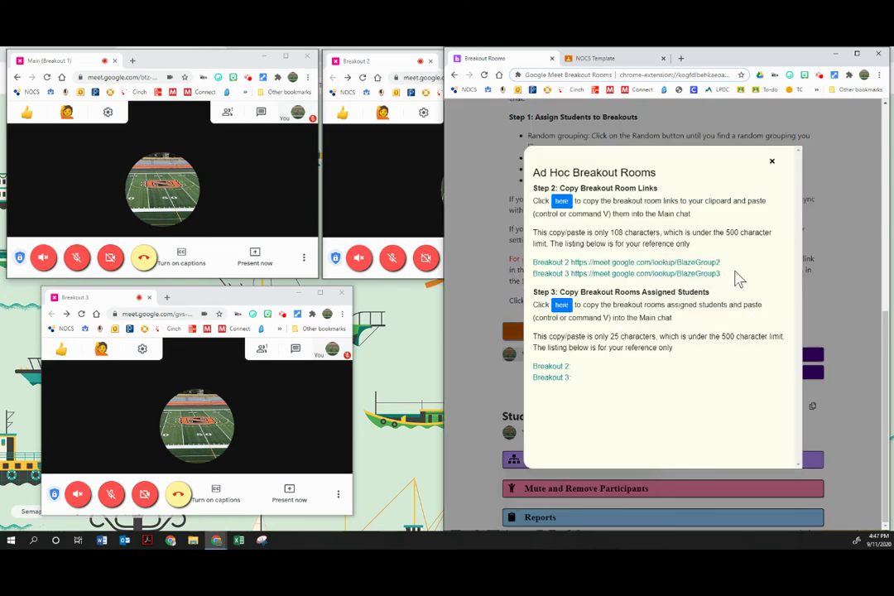
- Select the Breakout 2 and Breakout 3 link and student lines and open Main's chat panel
drag(736, 279, 532, 258)
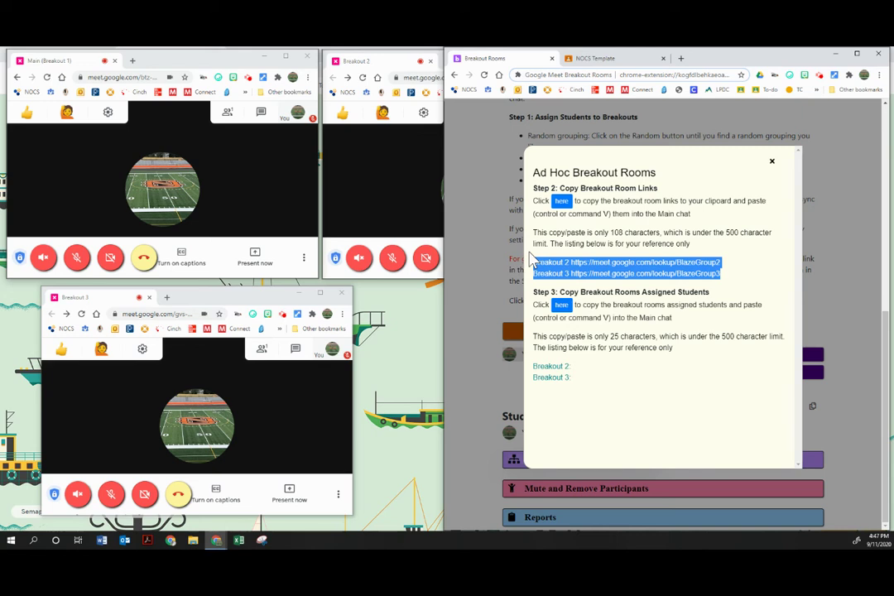
drag(533, 366, 703, 389)
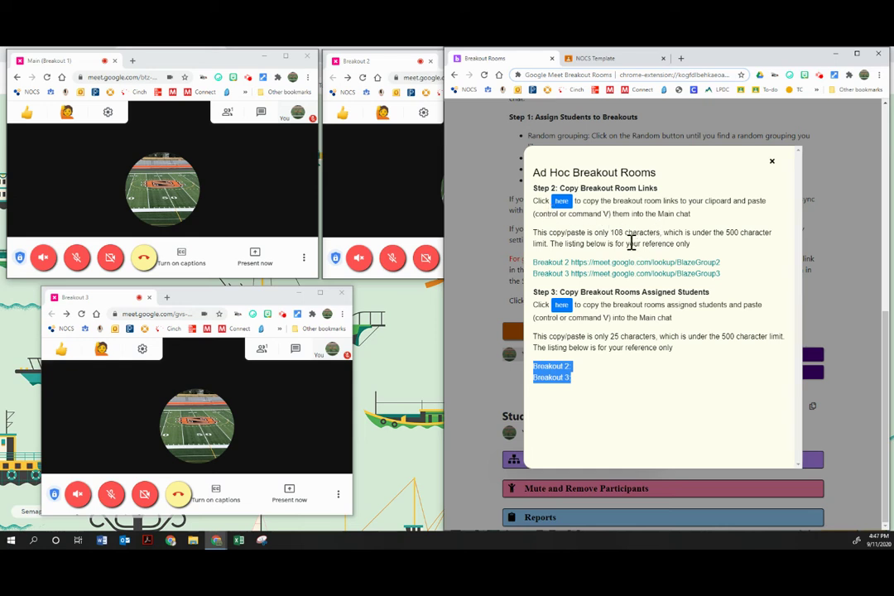
click(260, 115)
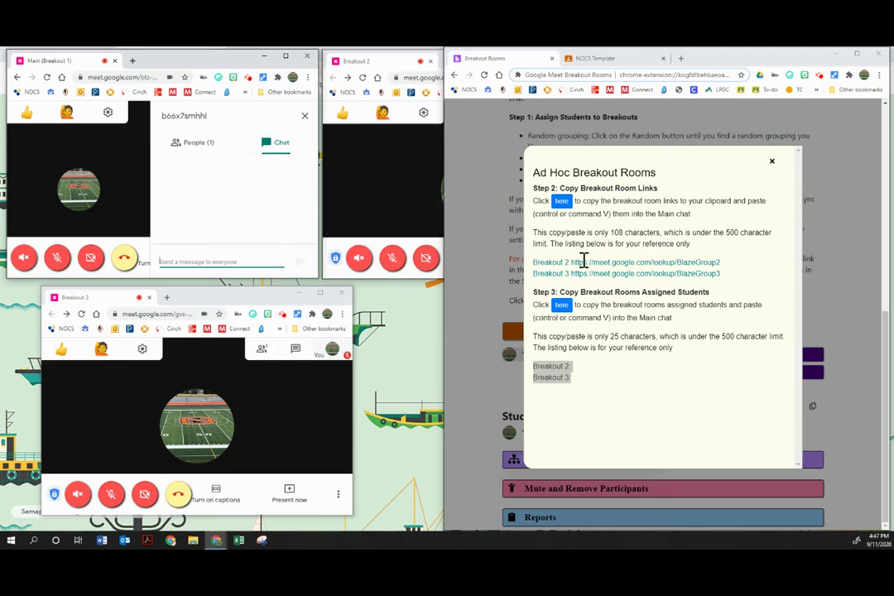
- Post the Breakout 2 link with its student note in the Main chat
drag(713, 278, 534, 263)
key(ctrl+c)
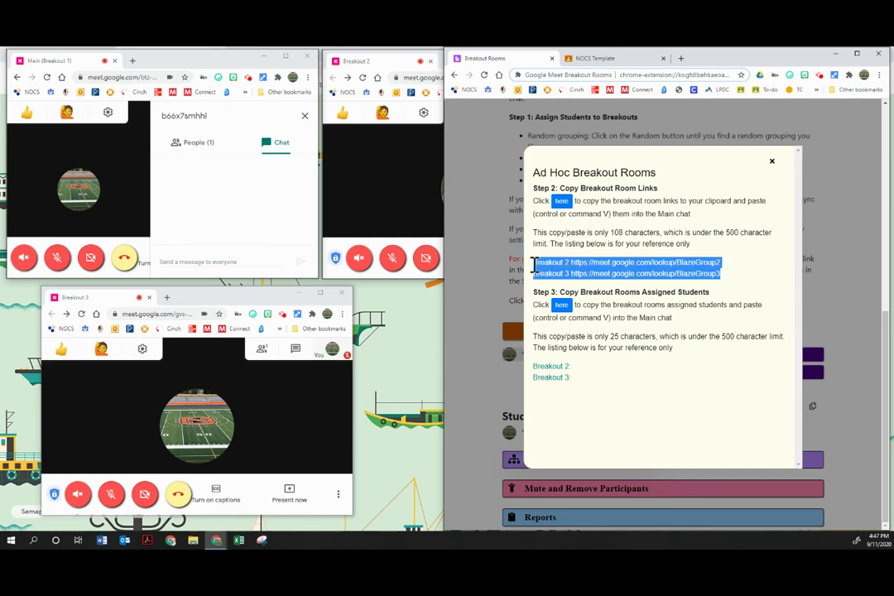
click(187, 263)
key(ctrl+v)
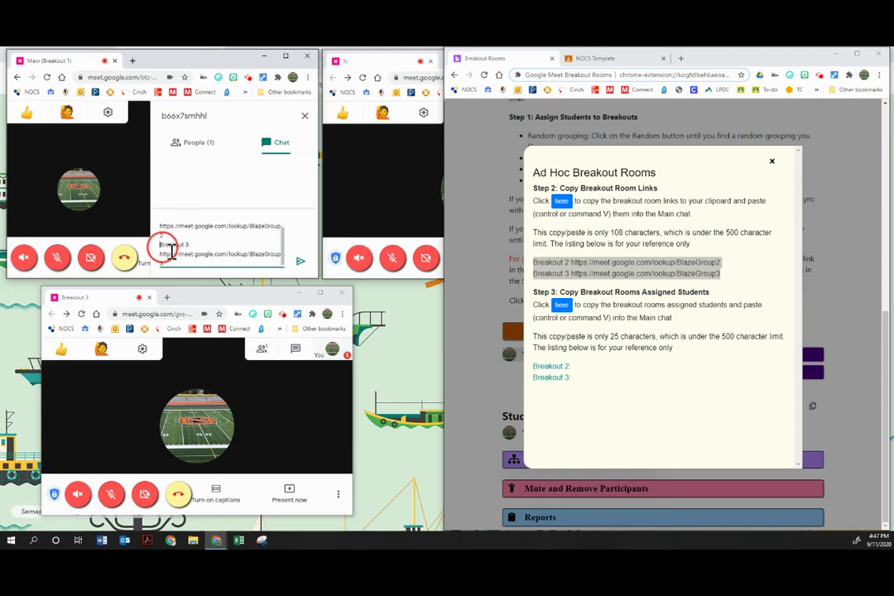
drag(161, 244, 190, 265)
key(BackSpace)
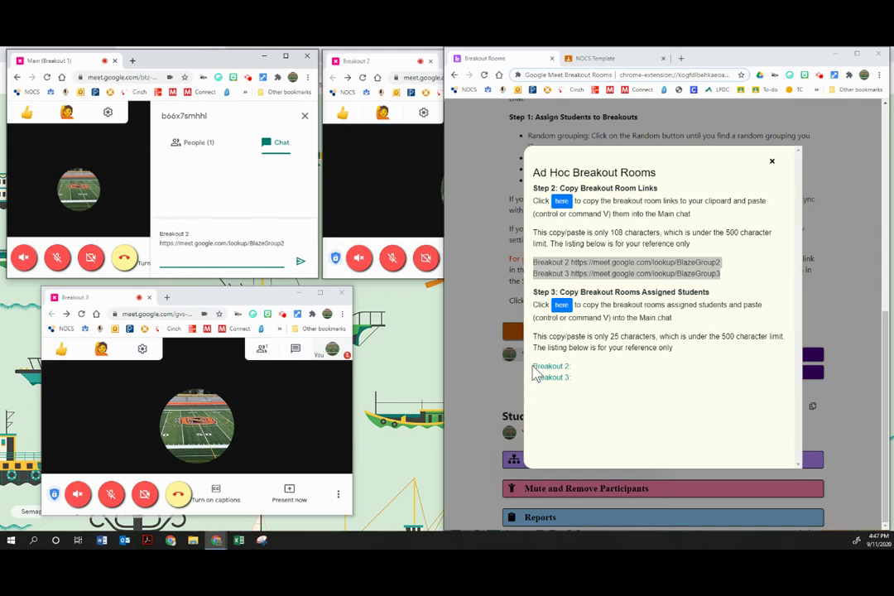
drag(534, 372, 602, 373)
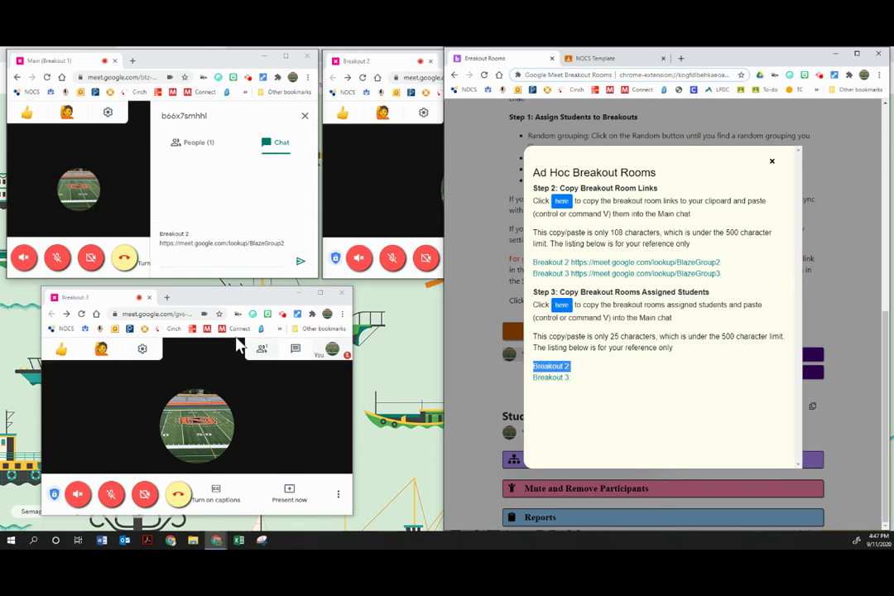
click(191, 253)
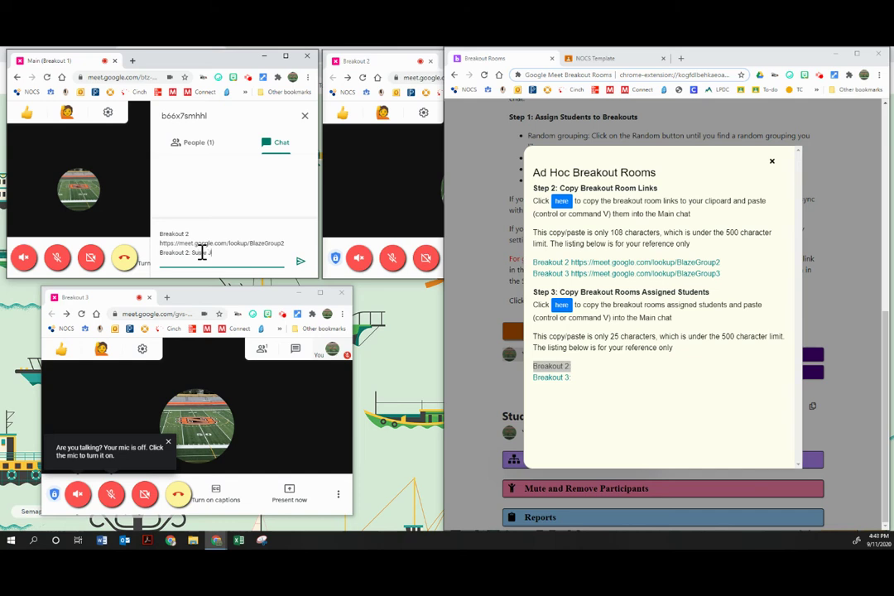
text(n Paul)
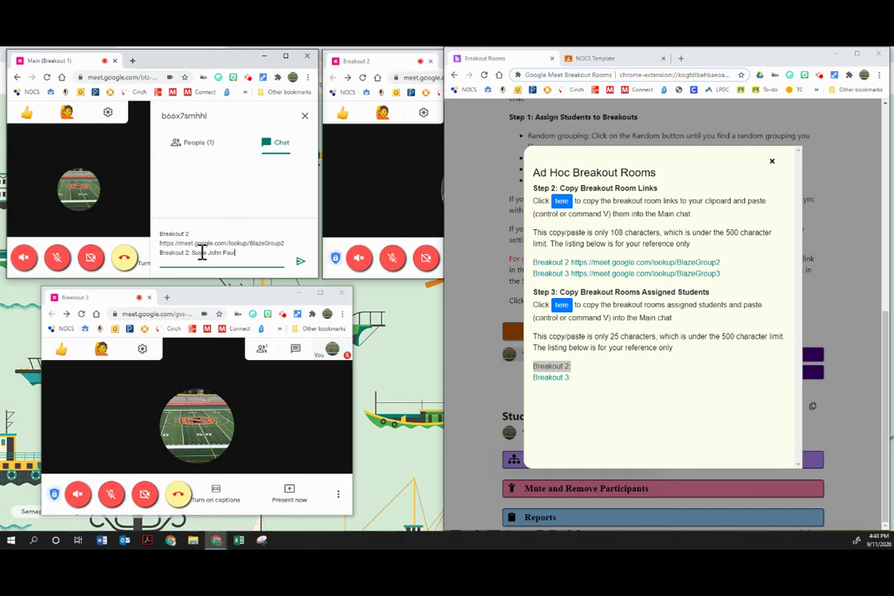
key(Return)
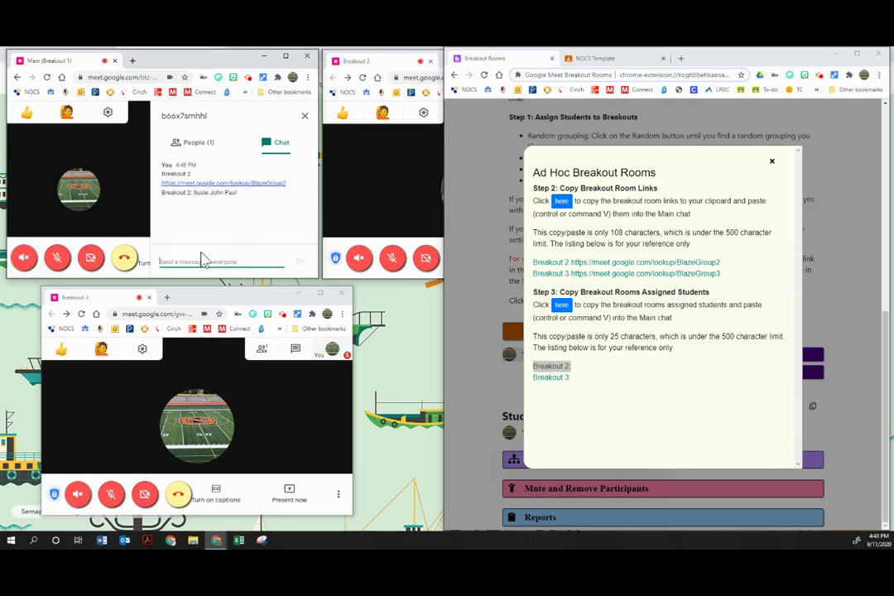
- Post the Breakout 3 link in the Main chat and close the Ad Hoc links dialog
click(613, 334)
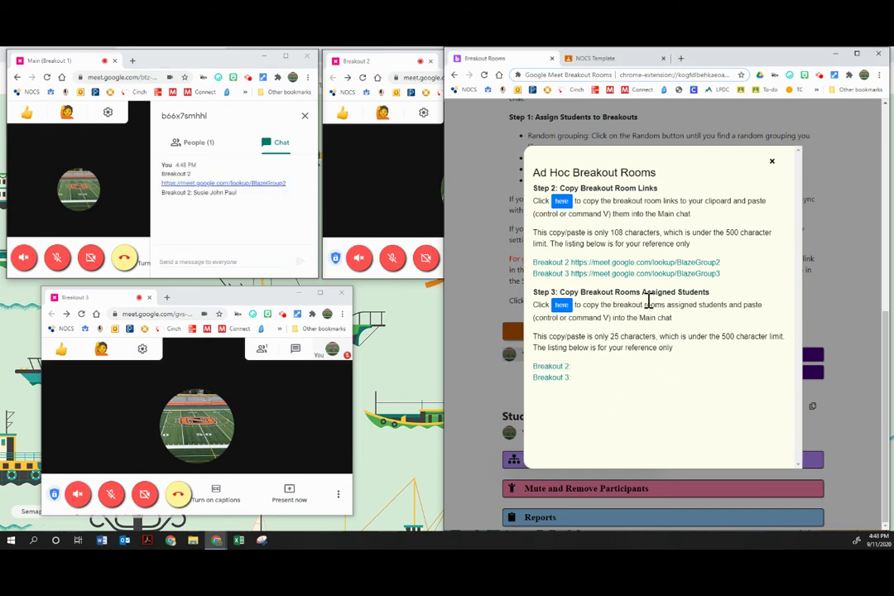
drag(535, 273, 743, 283)
key(ctrl+c)
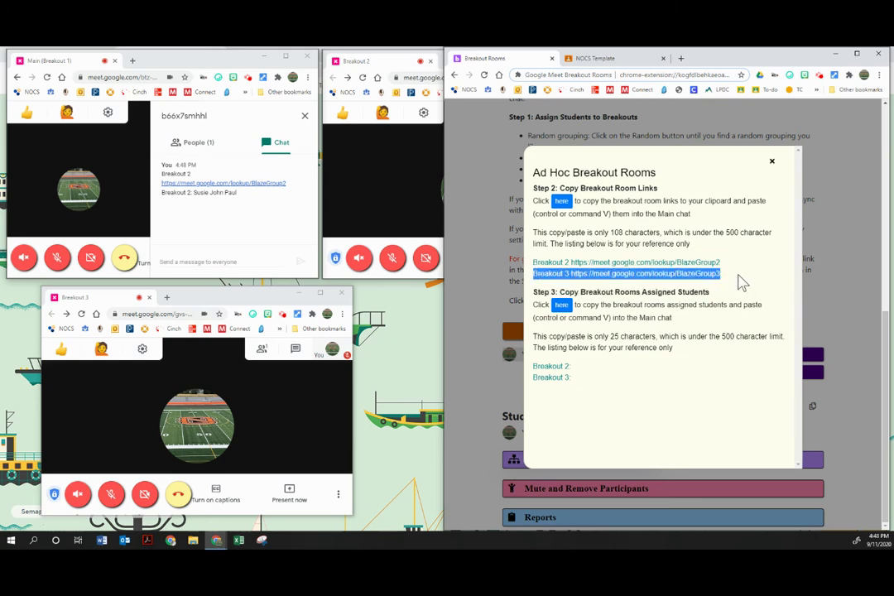
click(240, 258)
key(ctrl+v)
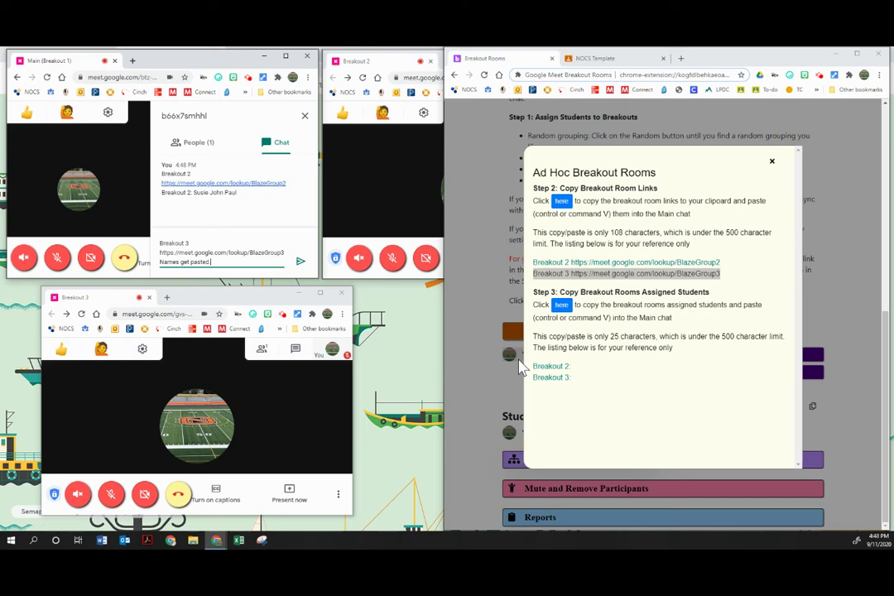
key(Return)
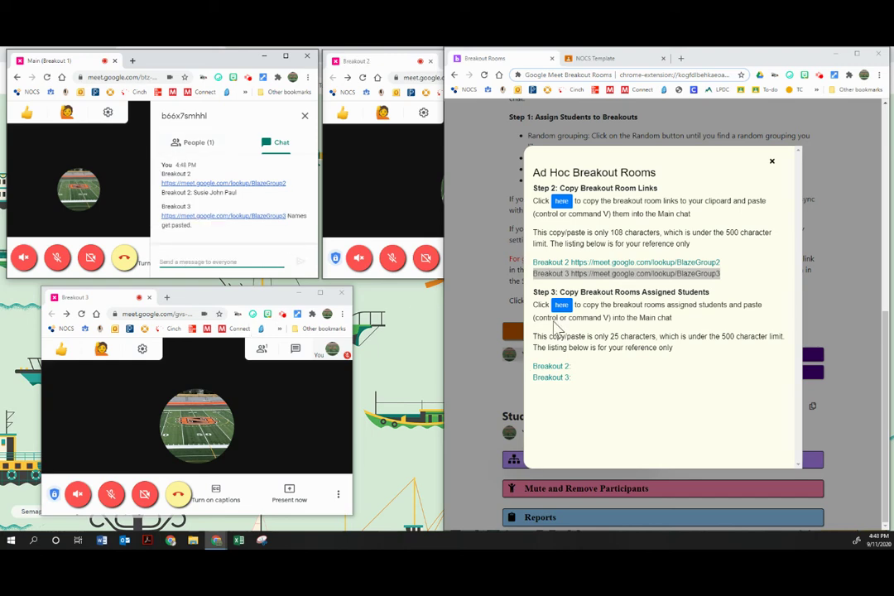
click(772, 160)
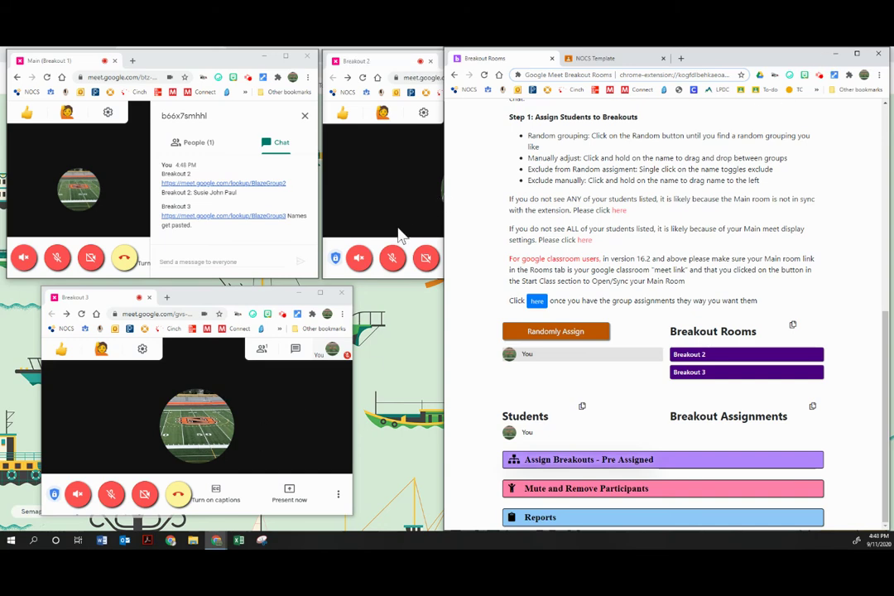
- Narrow the extension window, close Main's chat panel, and review the Pre Assigned breakout instructions
drag(439, 305, 578, 331)
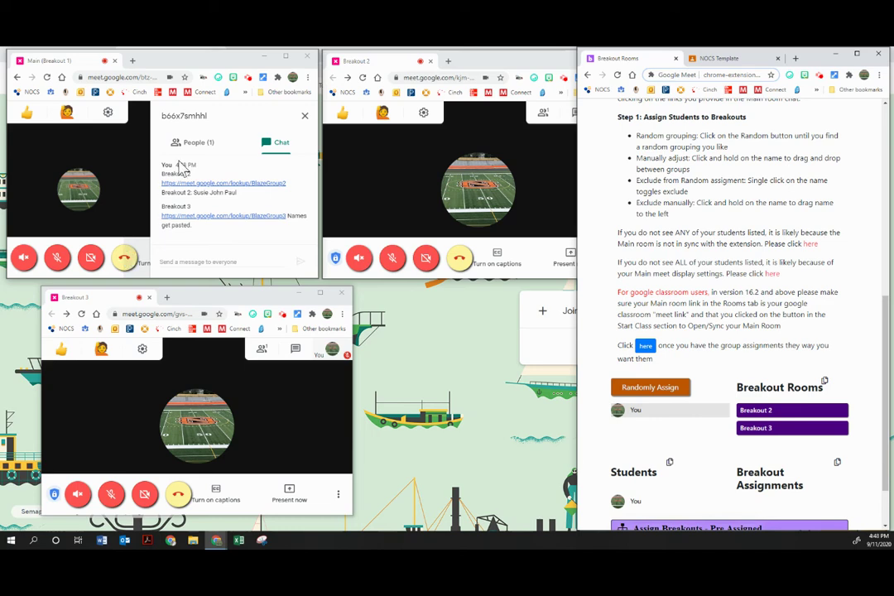
click(305, 116)
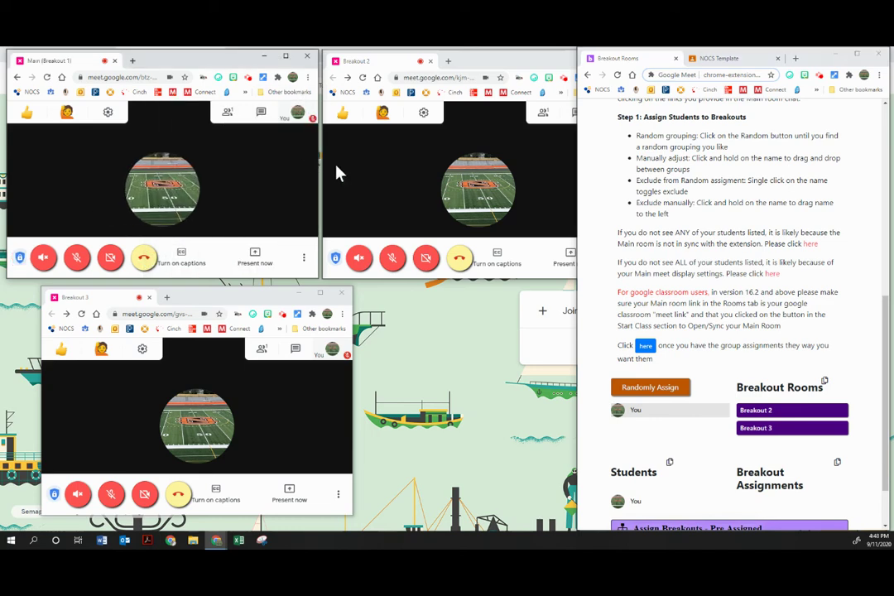
scroll(705, 313, down, 2)
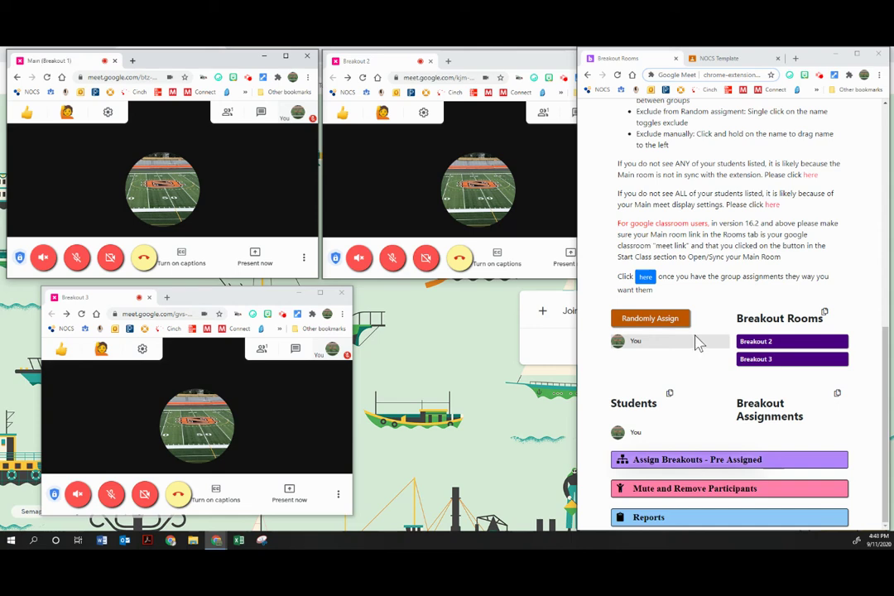
click(697, 468)
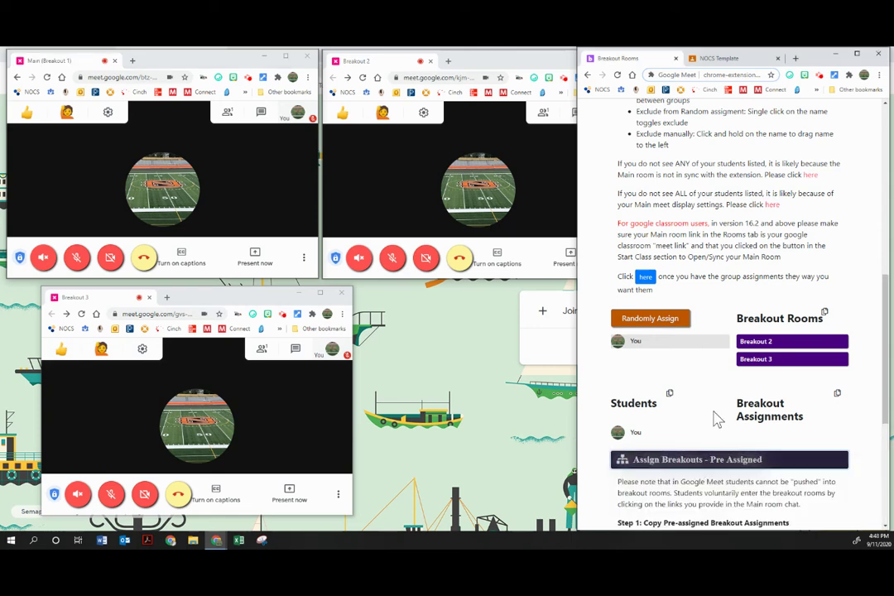
scroll(712, 430, down, 5)
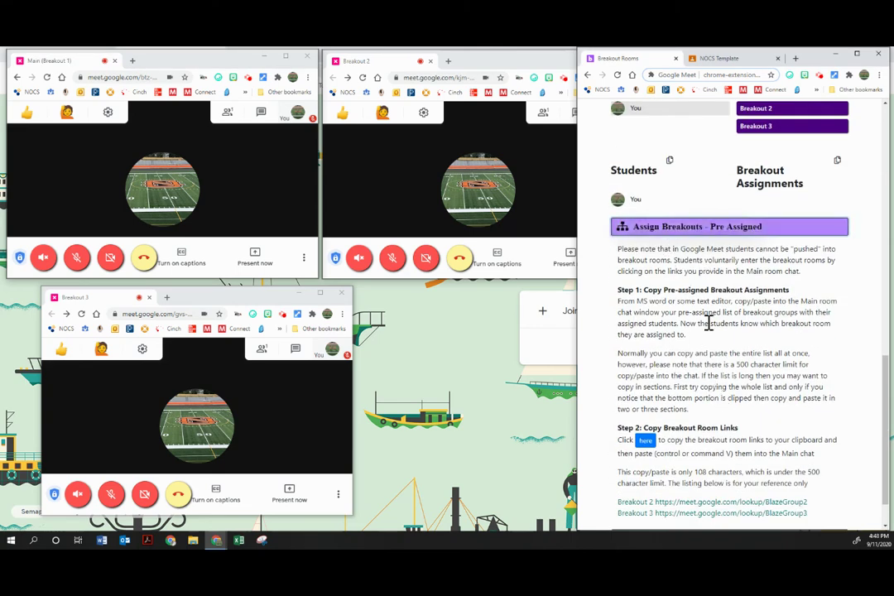
scroll(708, 369, down, 1)
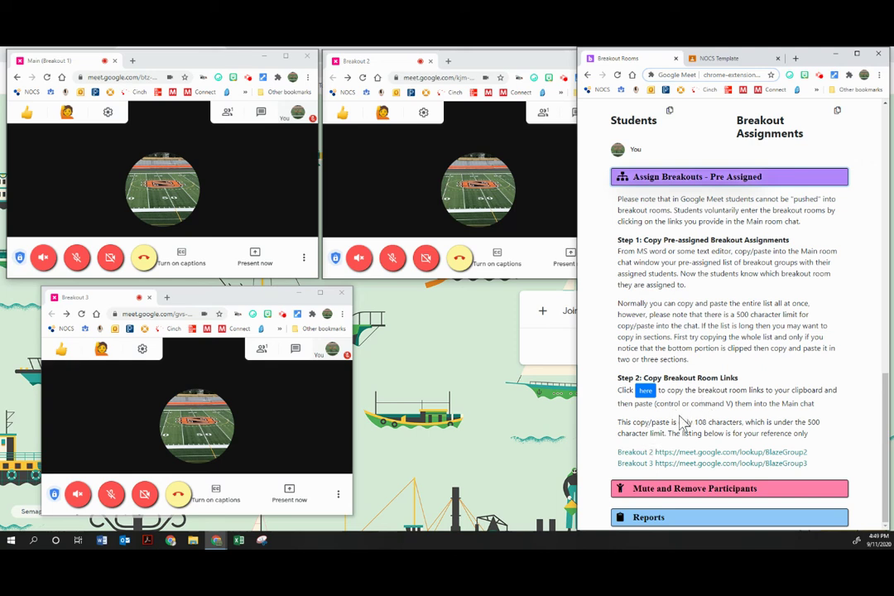
click(654, 176)
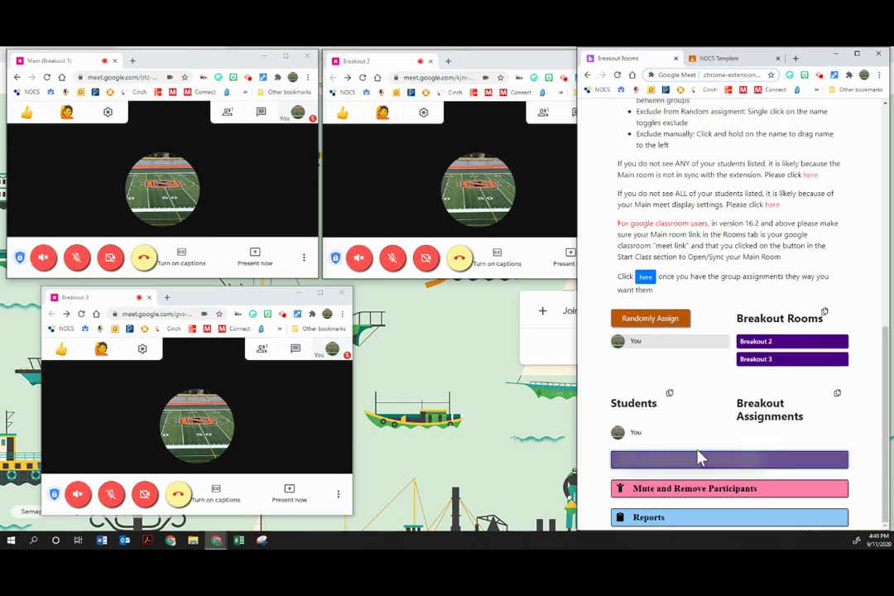
- Collapse the Ad Hoc section and re-sync all rooms with Open/Sync Both
scroll(707, 431, up, 3)
click(686, 218)
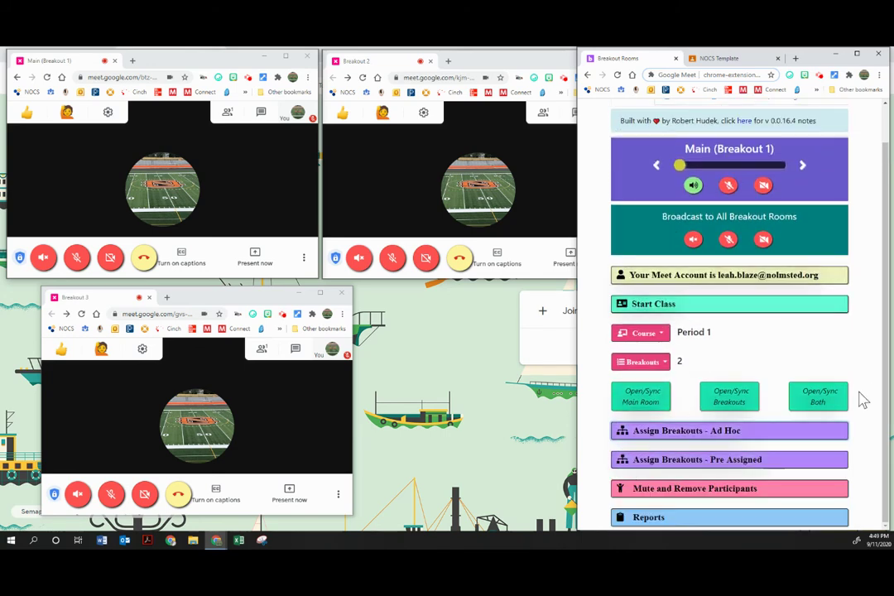
click(834, 406)
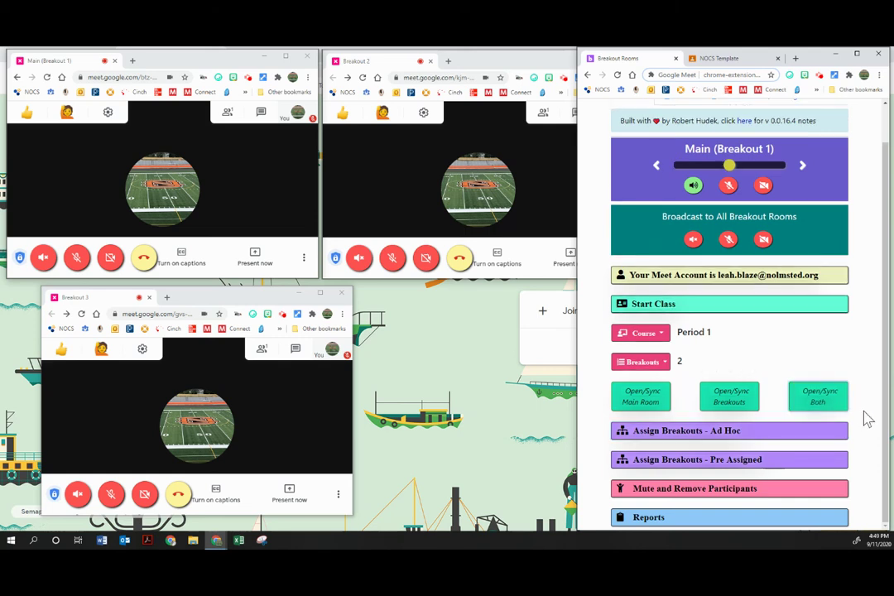
click(816, 130)
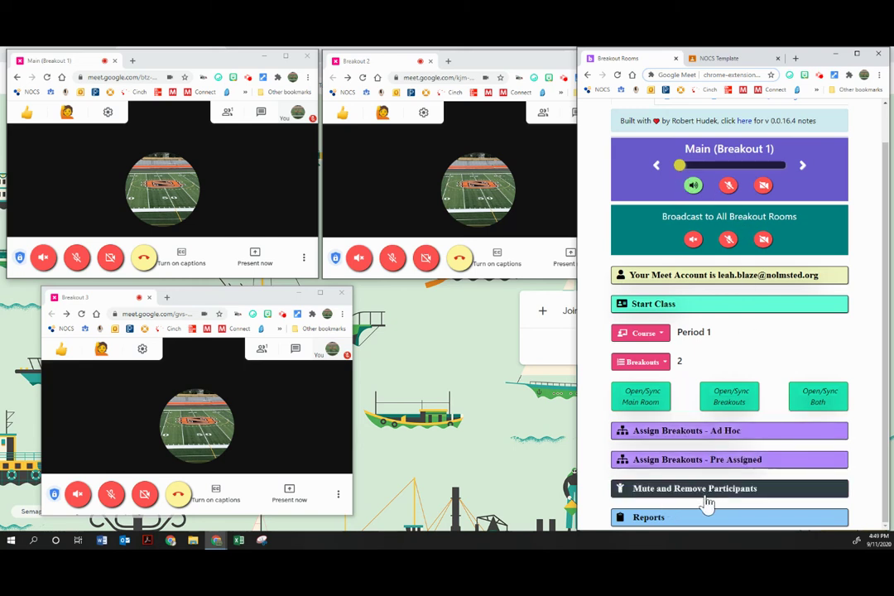
- Cycle listening through Breakout 2, Breakout 3 and Main, ending on Breakout 2
click(805, 168)
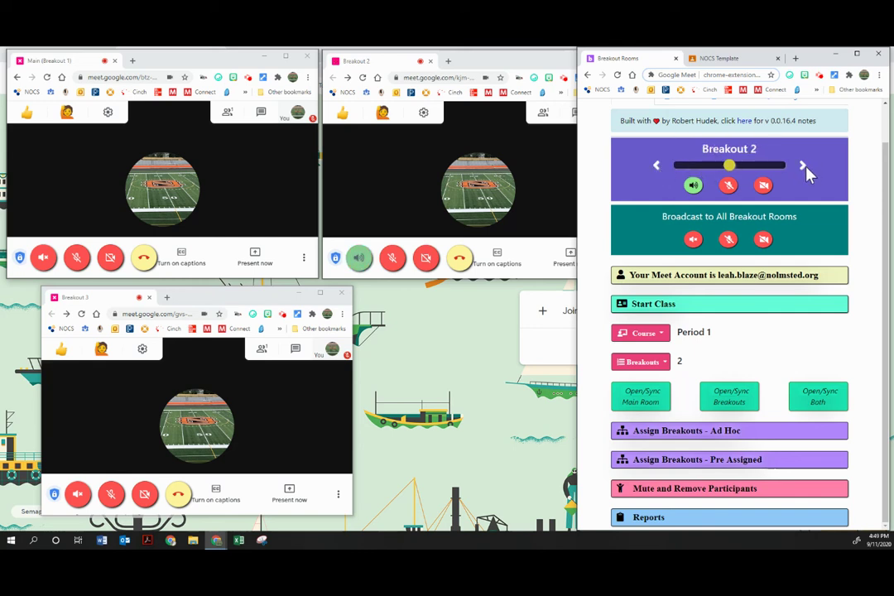
click(805, 169)
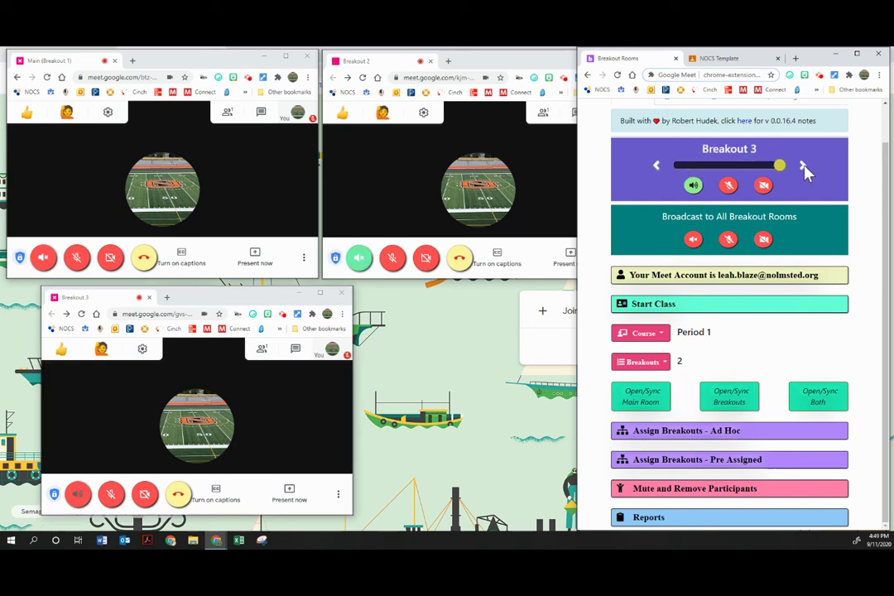
click(656, 166)
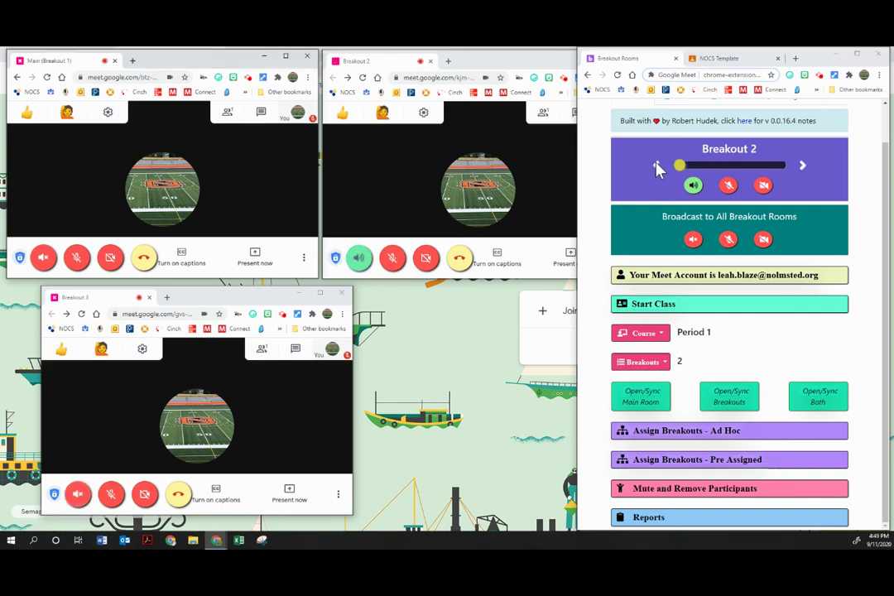
click(656, 166)
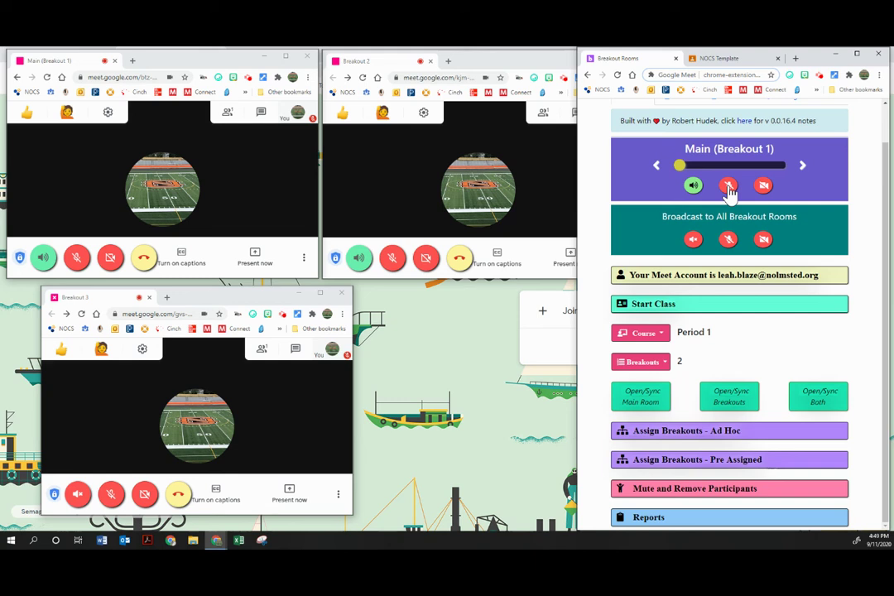
click(802, 166)
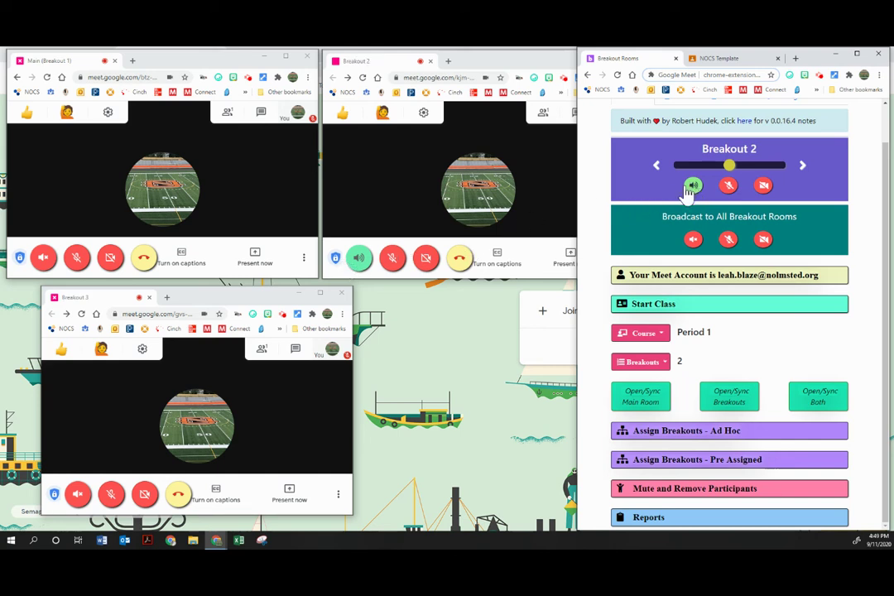
click(802, 167)
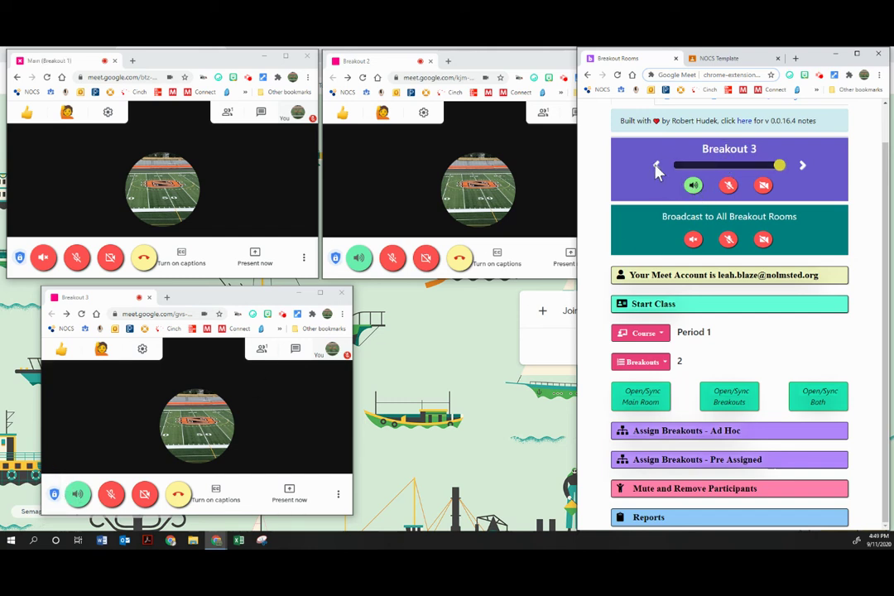
click(657, 166)
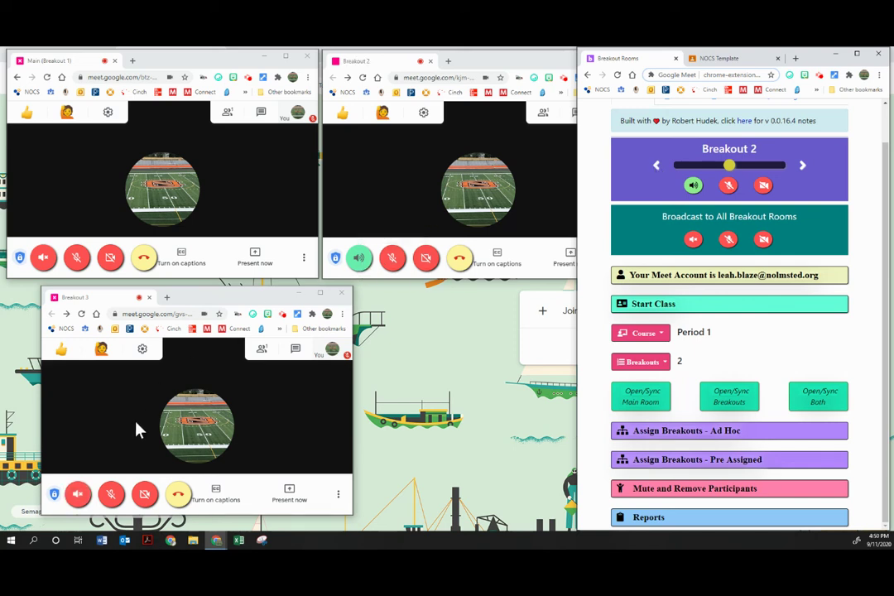
- Switch to Breakout 3, mute its audio, and toggle the broadcast microphone
click(802, 166)
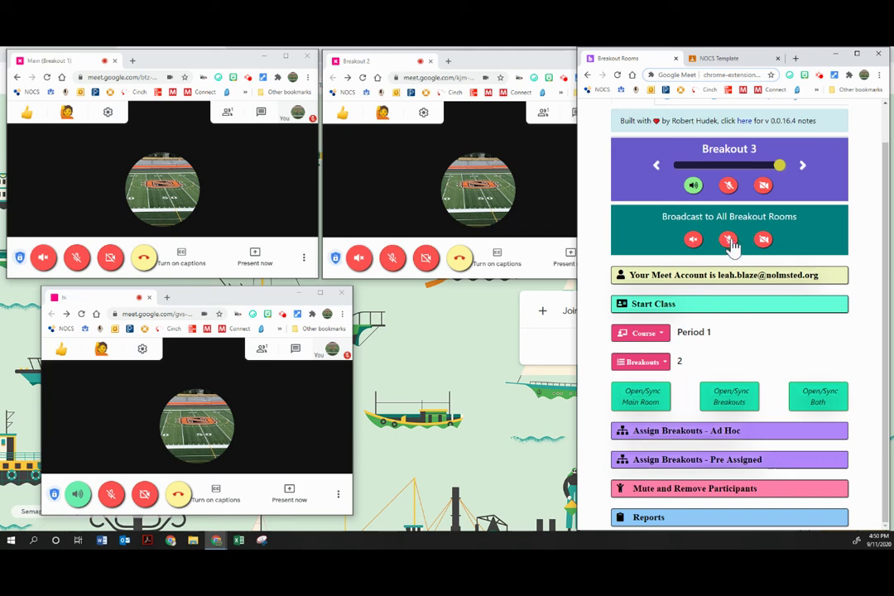
click(693, 187)
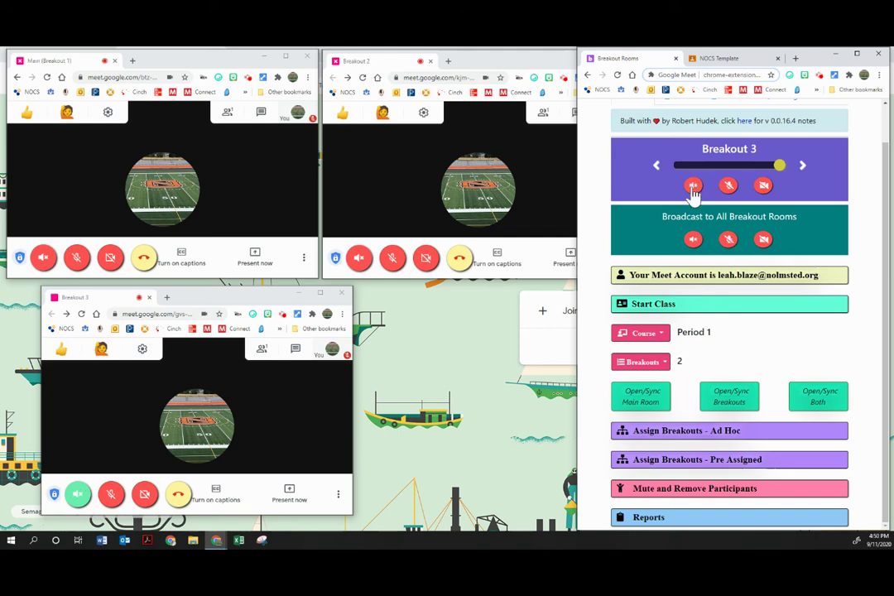
click(729, 241)
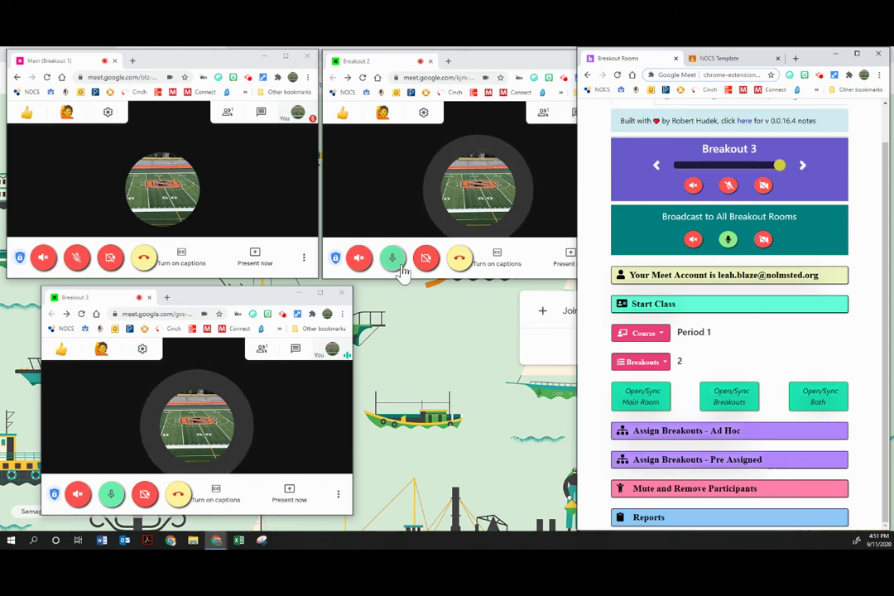
- Re-sync the rooms, turn the broadcast mic back on, and unmute the Main room's microphone
click(818, 399)
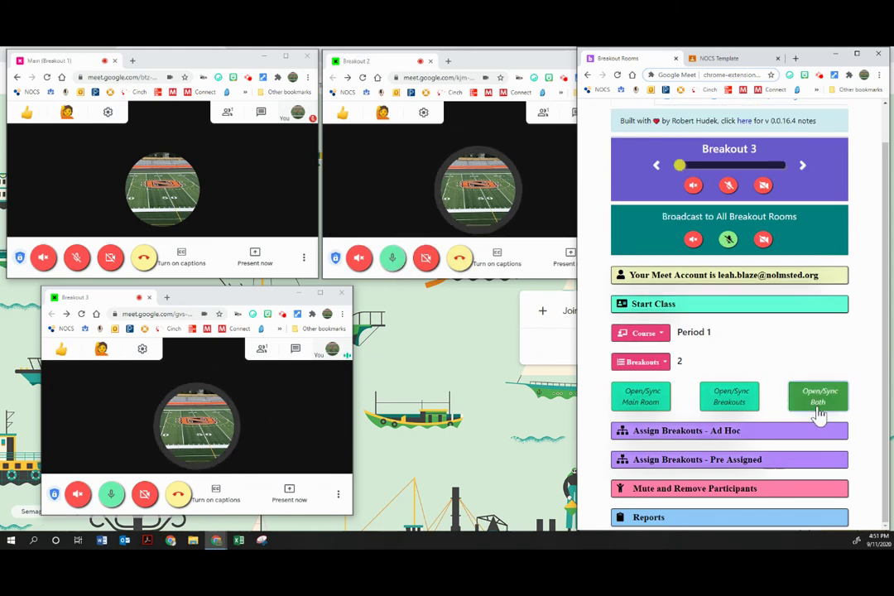
click(811, 127)
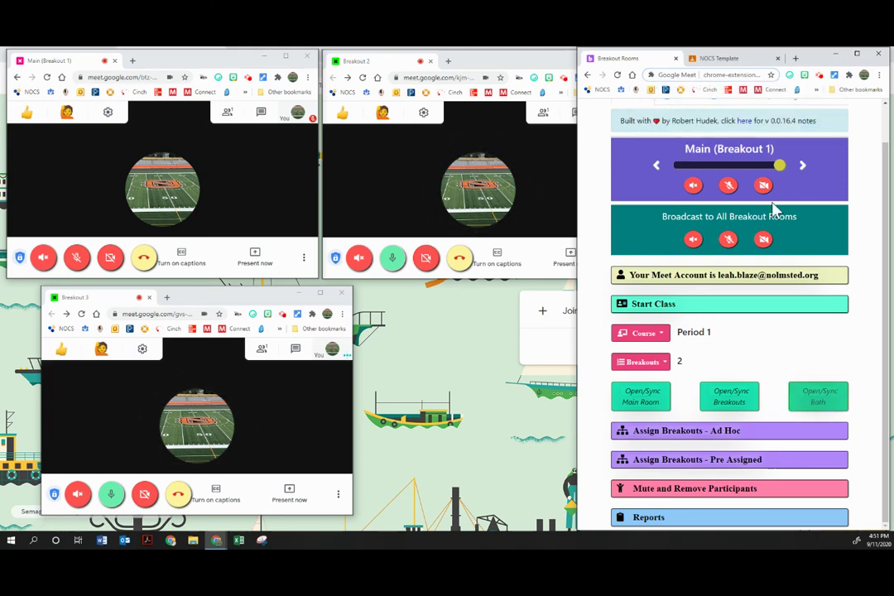
click(728, 240)
click(728, 239)
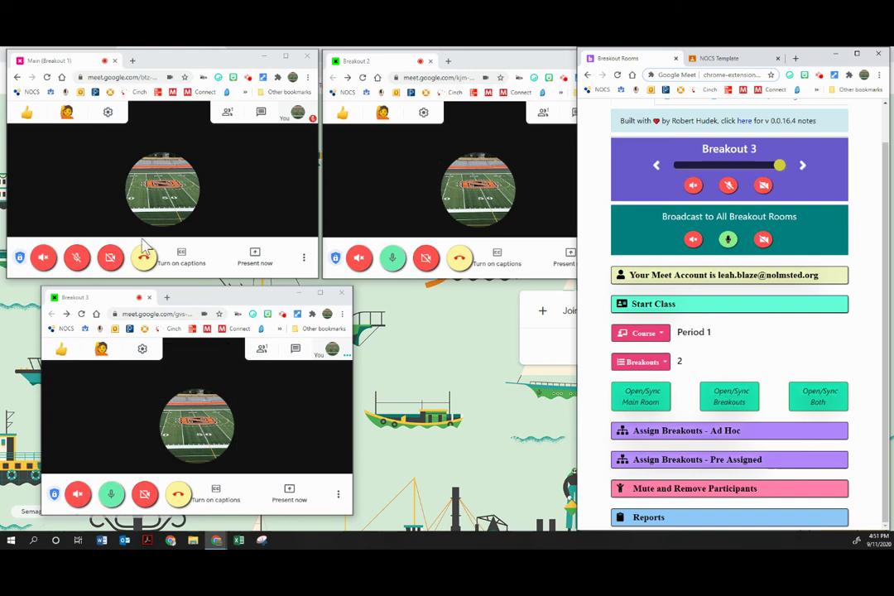
click(75, 259)
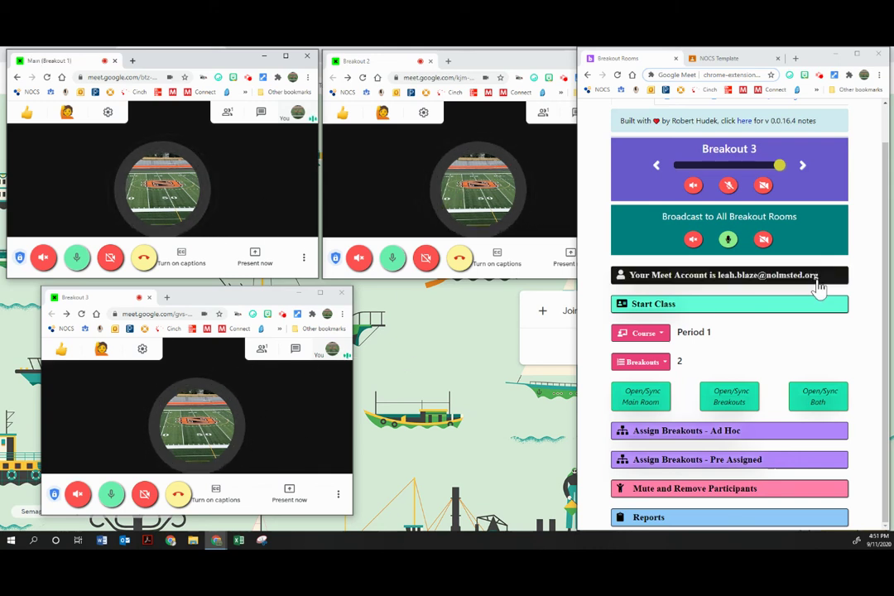
- Broadcast mics and cameras off to all breakouts, mute Main's mic, and expand Mute and Remove Participants
click(762, 240)
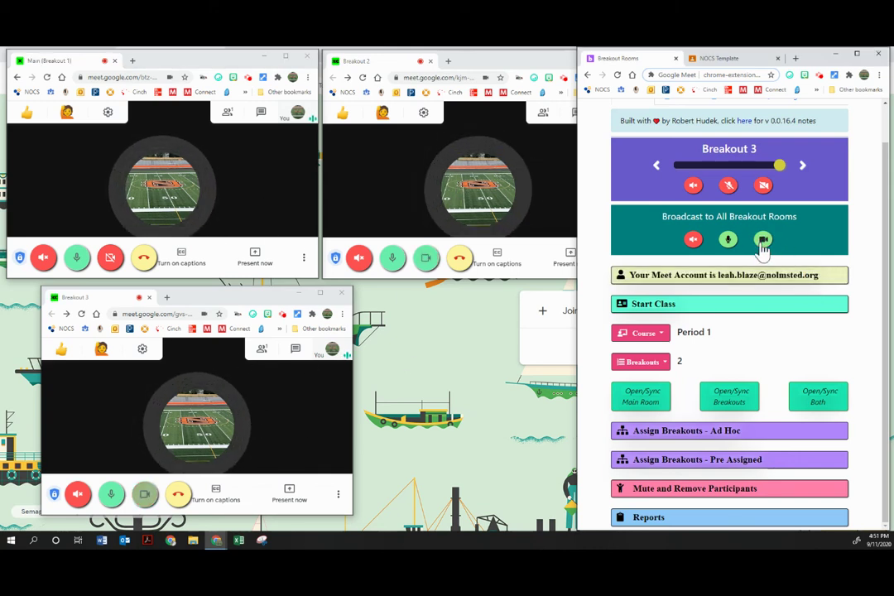
click(110, 257)
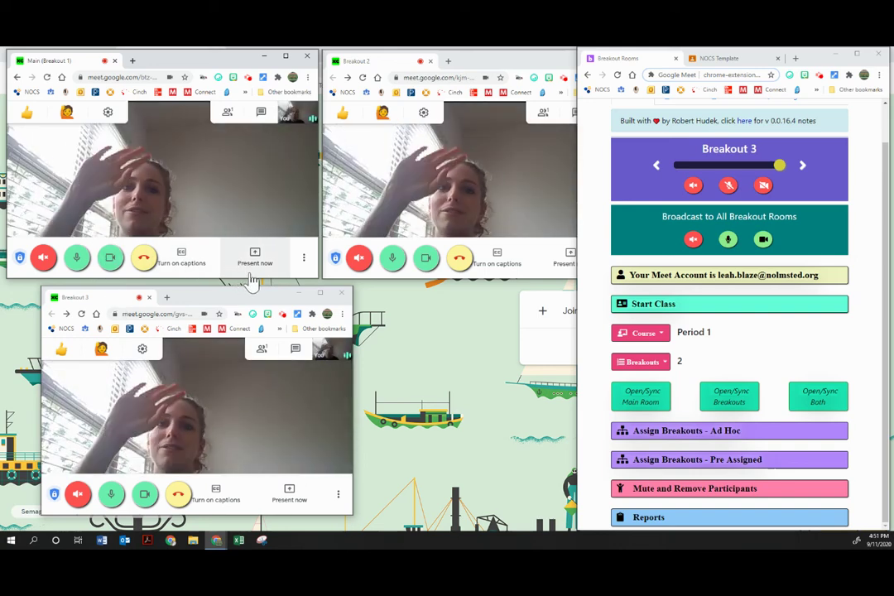
click(727, 239)
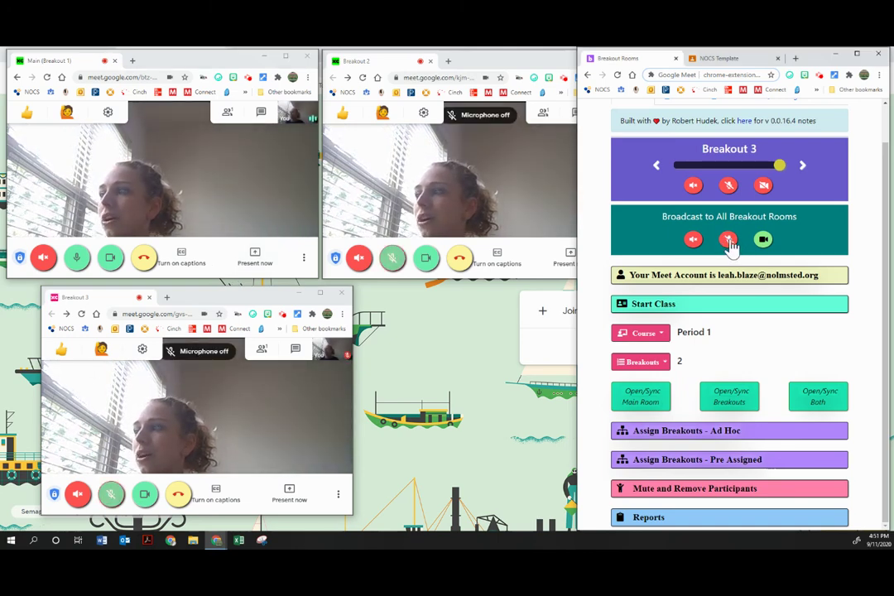
click(763, 240)
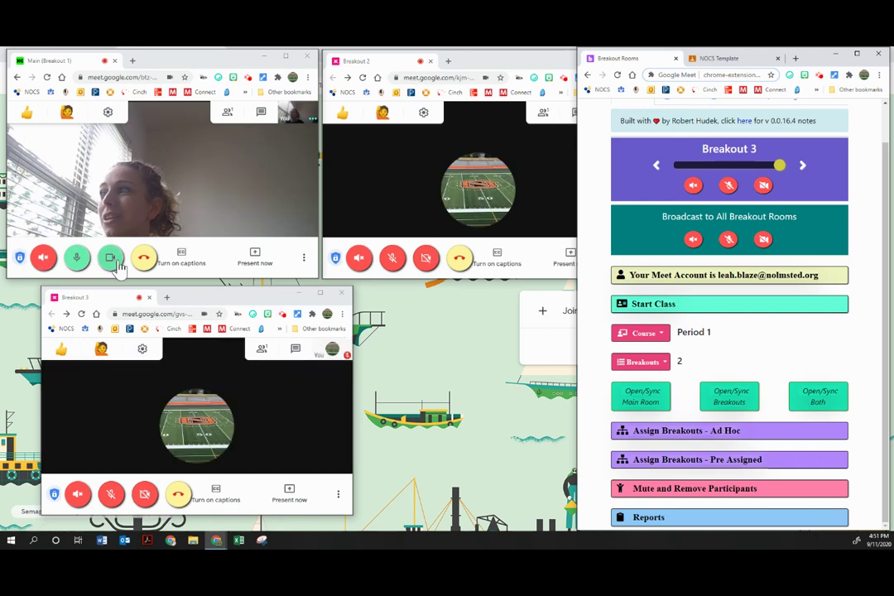
click(75, 259)
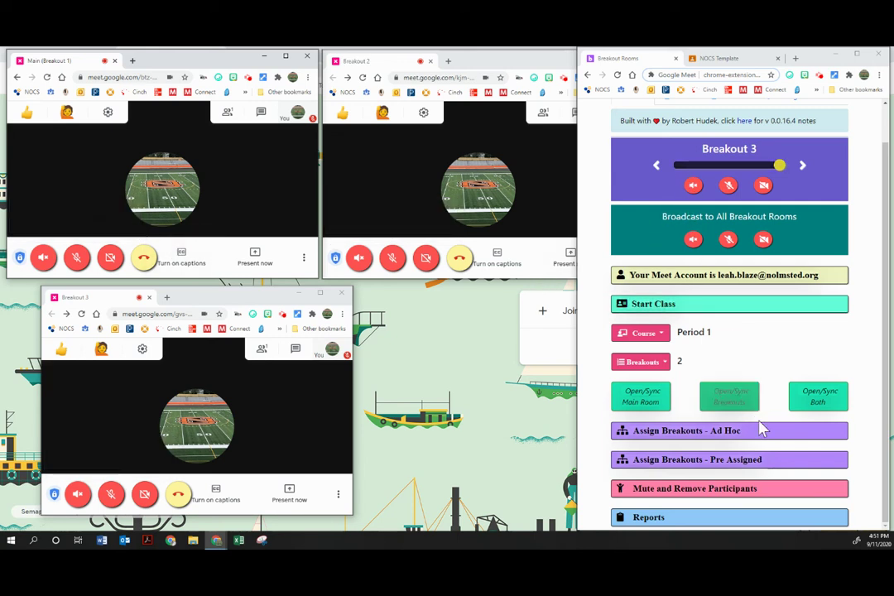
click(708, 488)
scroll(723, 382, down, 2)
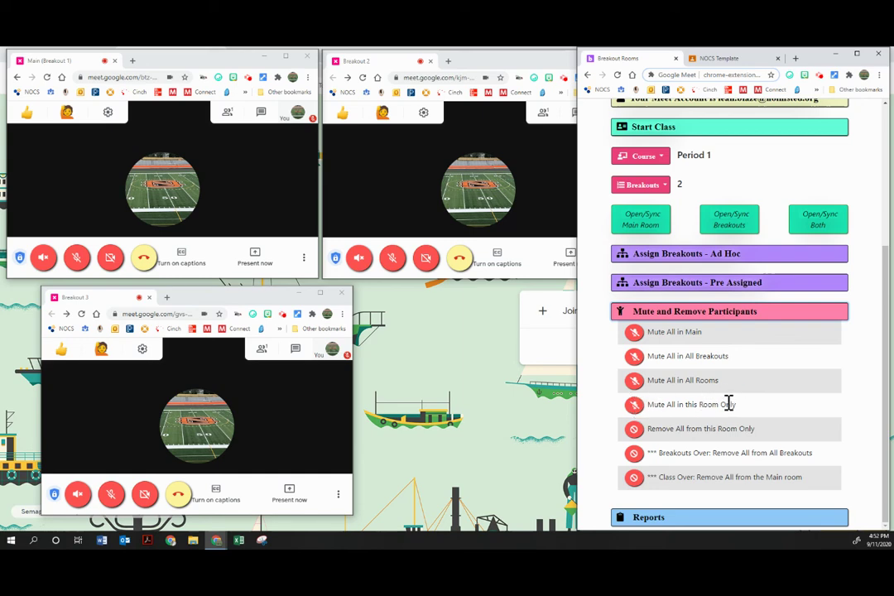
scroll(728, 405, up, 3)
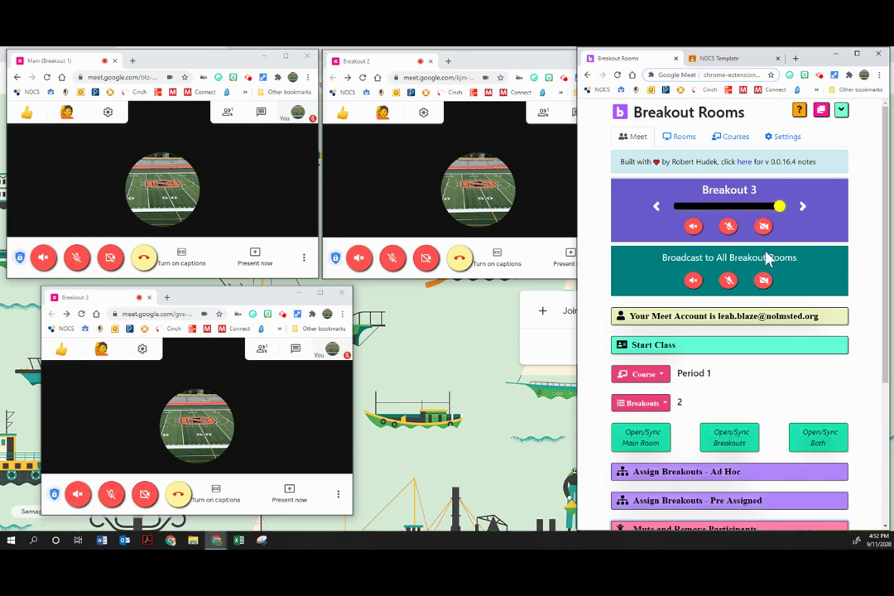
scroll(767, 259, down, 3)
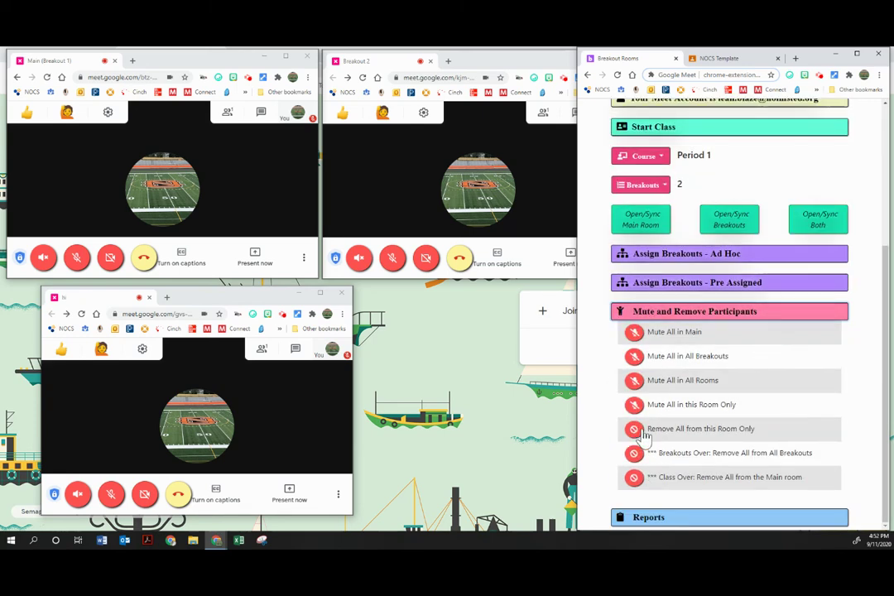
scroll(736, 427, up, 3)
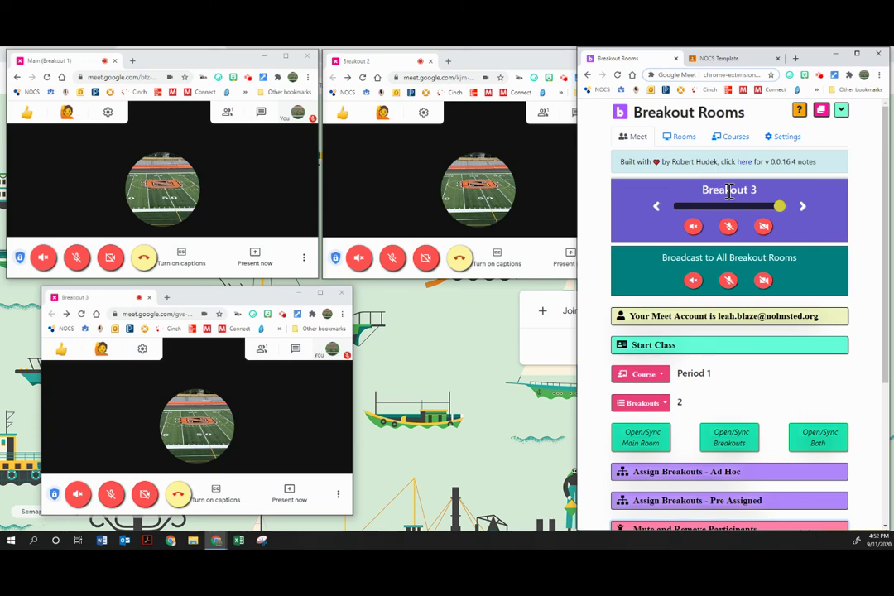
scroll(773, 372, down, 3)
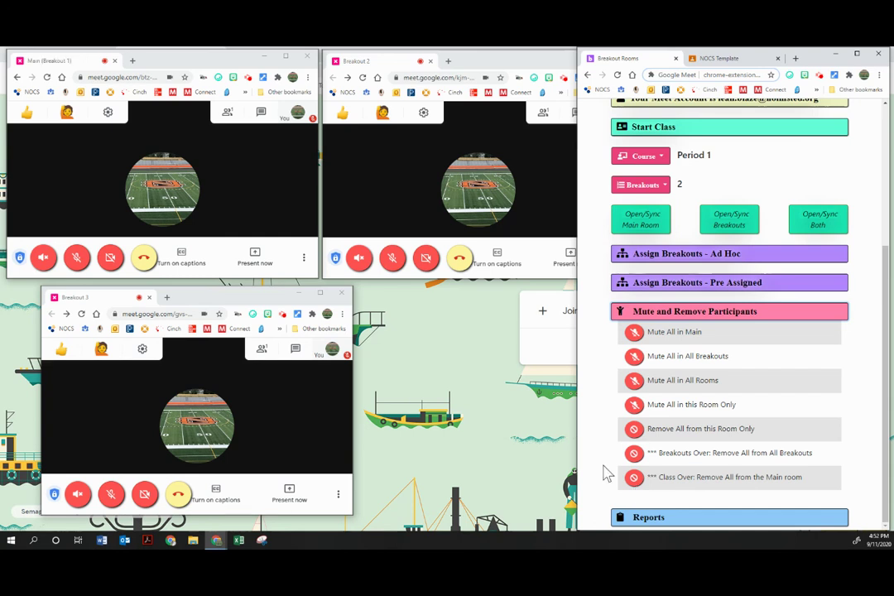
click(261, 113)
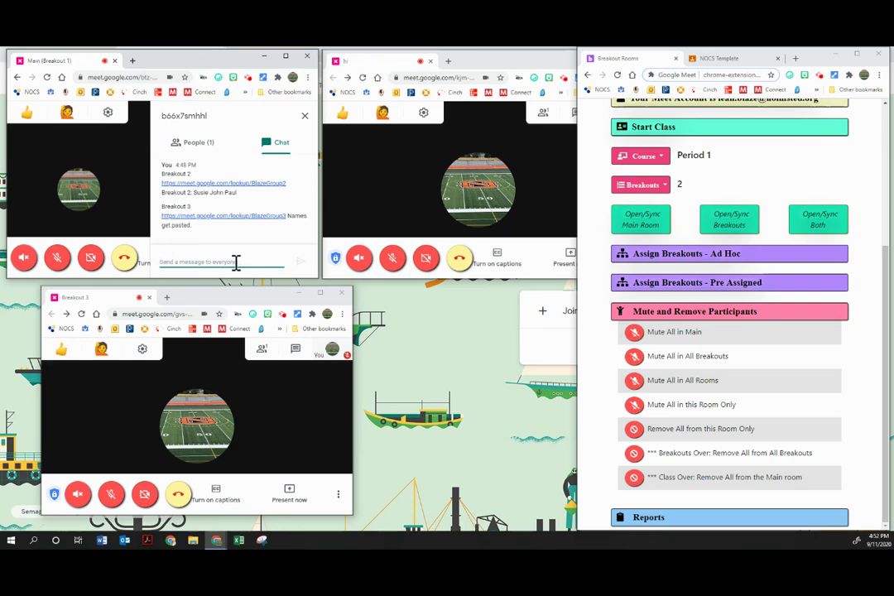
scroll(744, 383, up, 5)
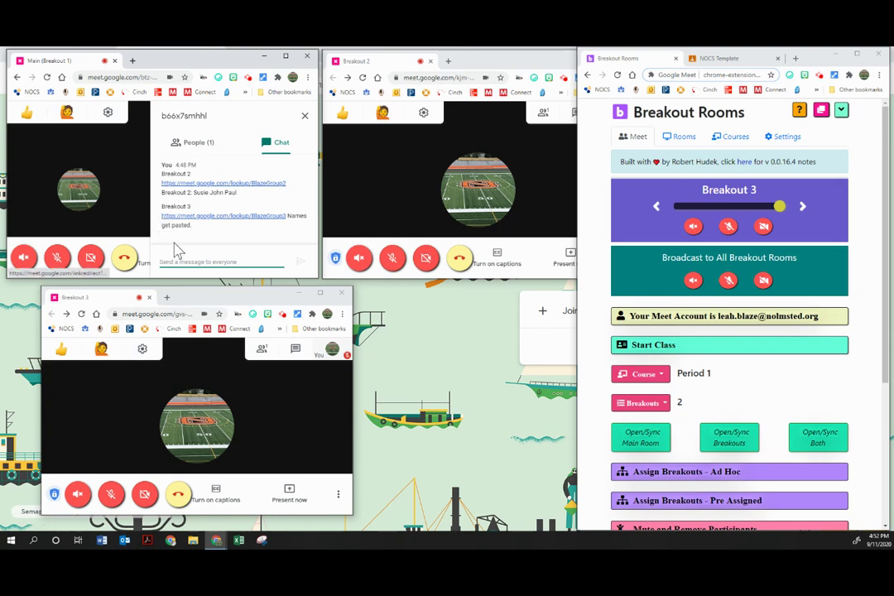
text(H)
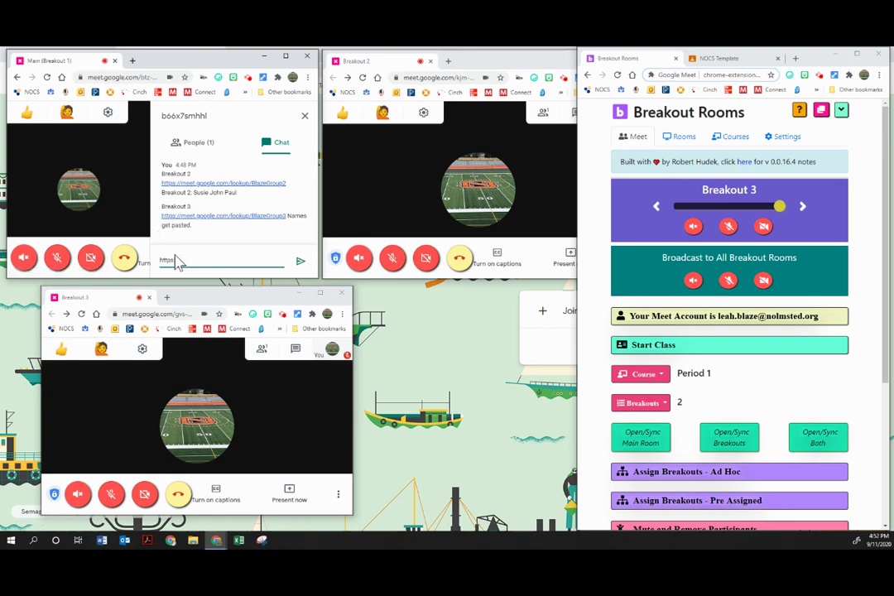
text(ttps://g.com)
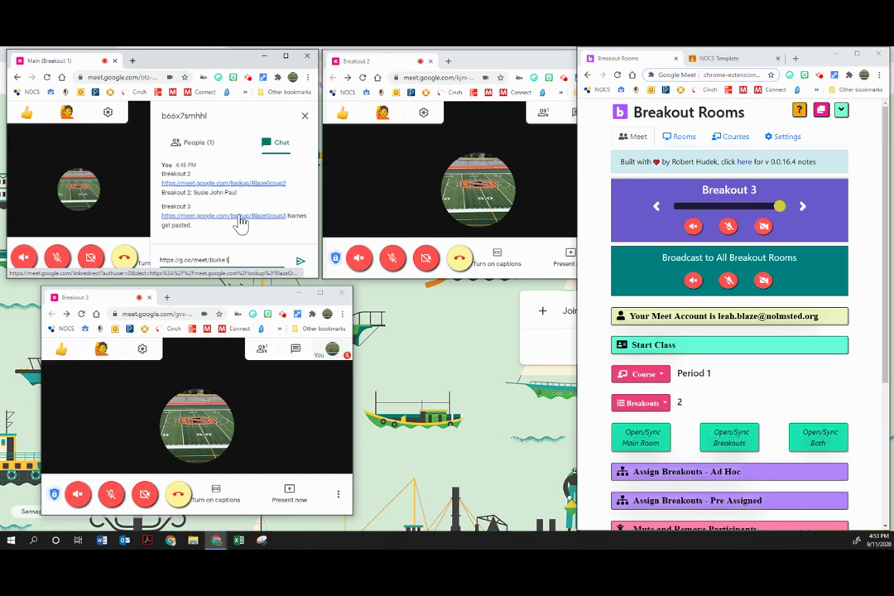
click(299, 261)
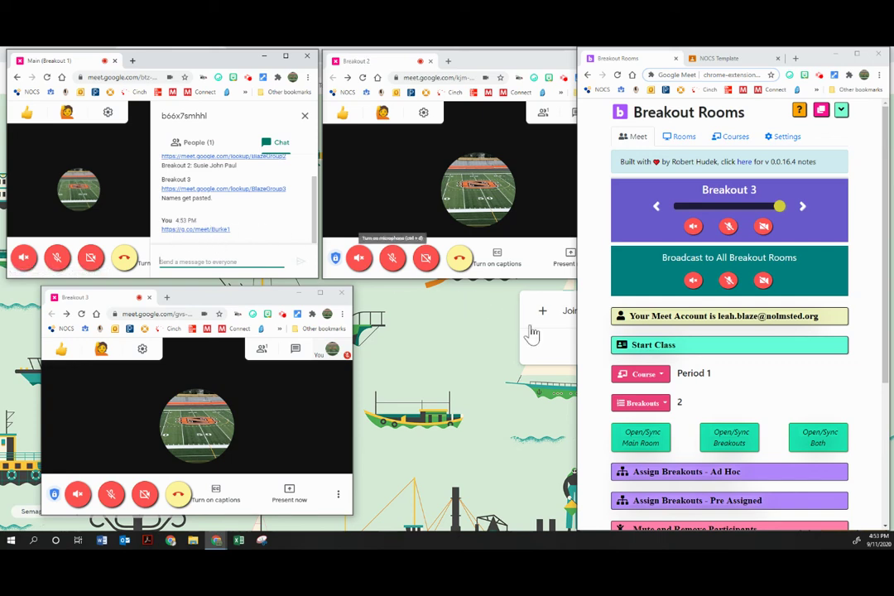
scroll(662, 356, down, 3)
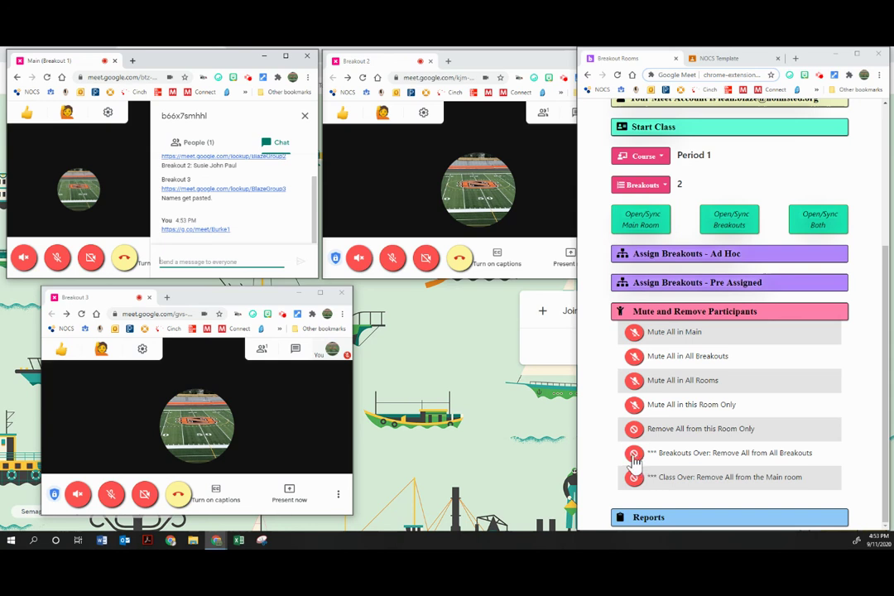
- Remove everyone from all breakouts, hang up Breakout 2 and Breakout 3, and return home
click(633, 458)
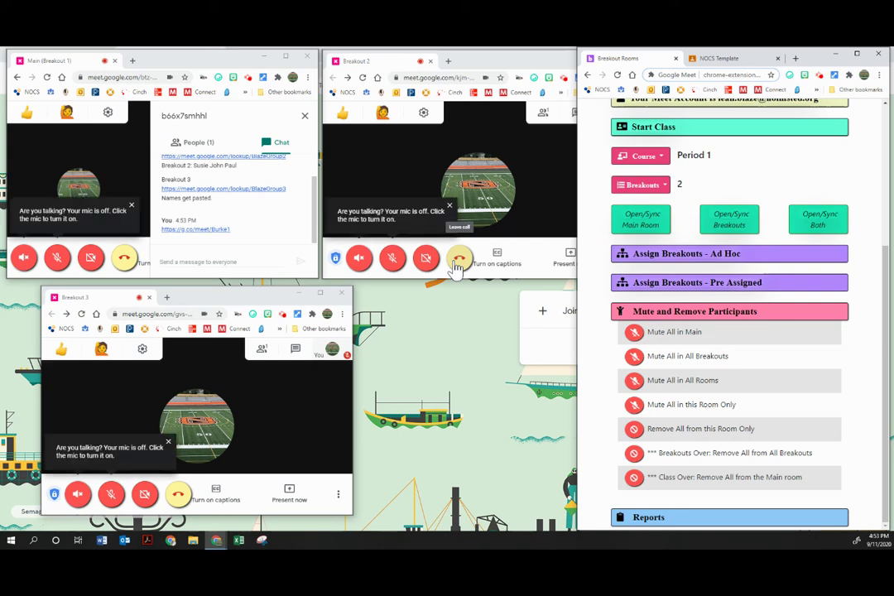
click(457, 261)
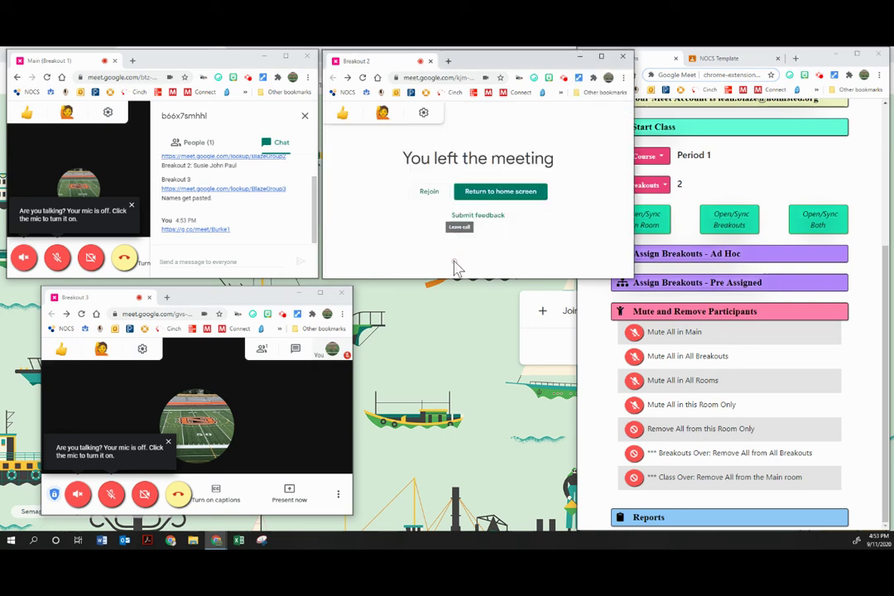
click(176, 495)
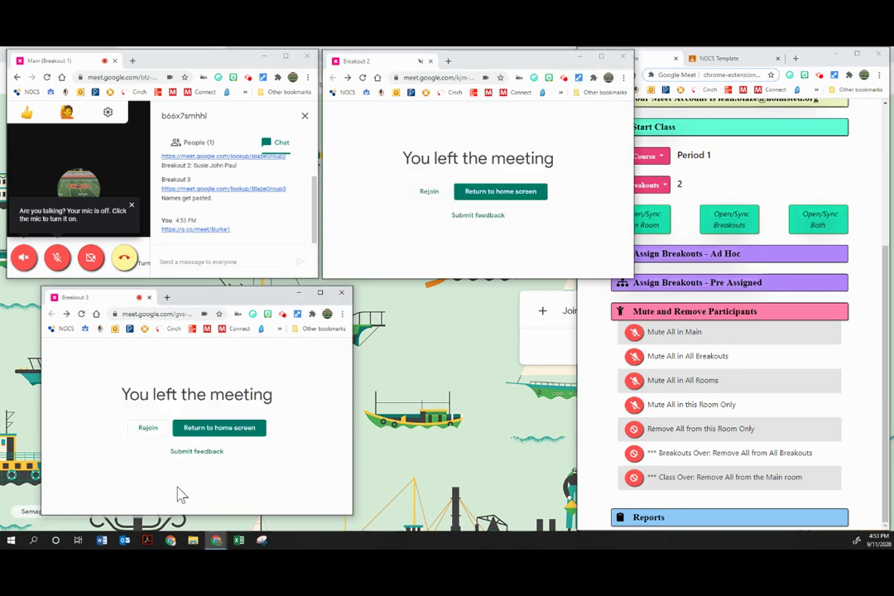
click(492, 199)
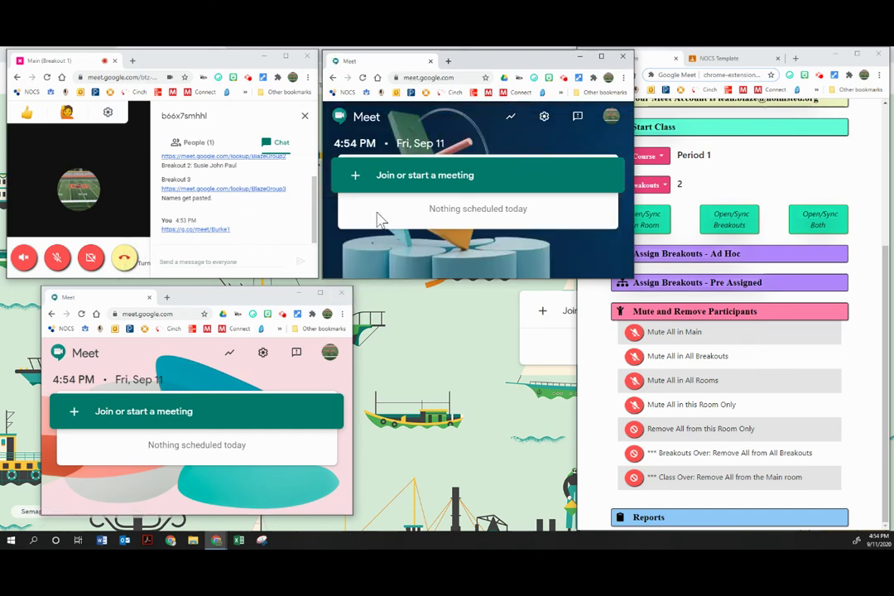
- Close the Main chat panel and join the meeting nicknamed blazebreakout1 in the second window
click(303, 116)
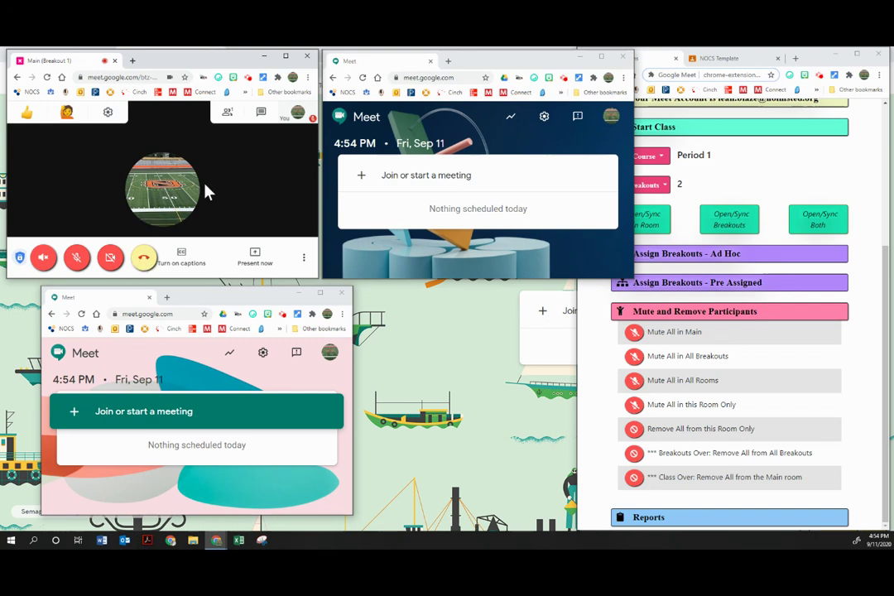
click(487, 179)
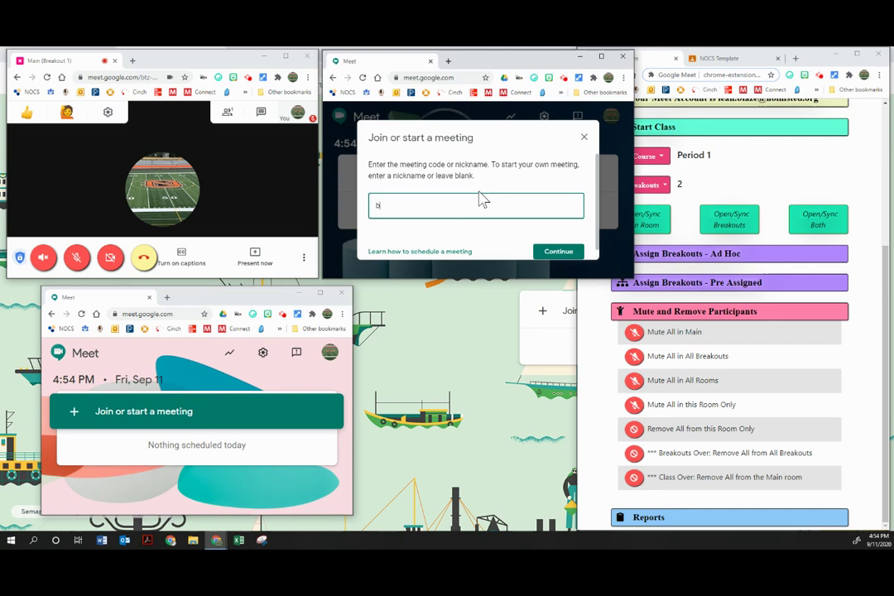
text(break)
text(blazebreak)
key(Return)
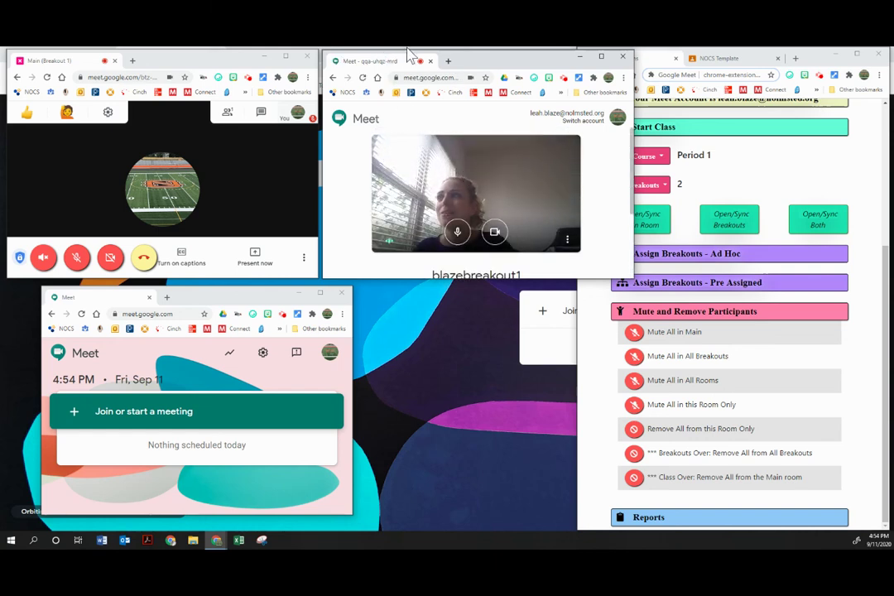
- Collapse the Mute and Remove Participants options and start Assign Breakouts - Ad Hoc
scroll(751, 191, up, 1)
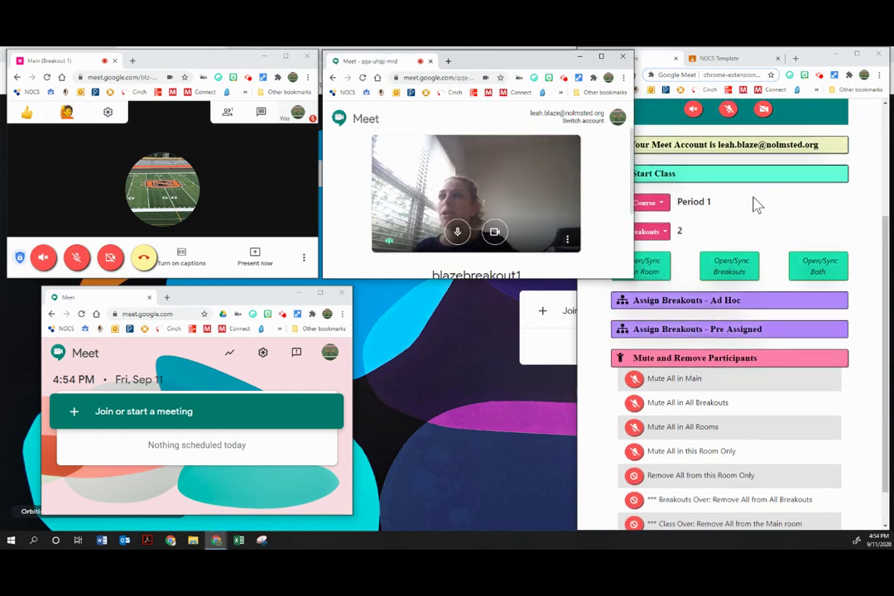
scroll(751, 201, up, 1)
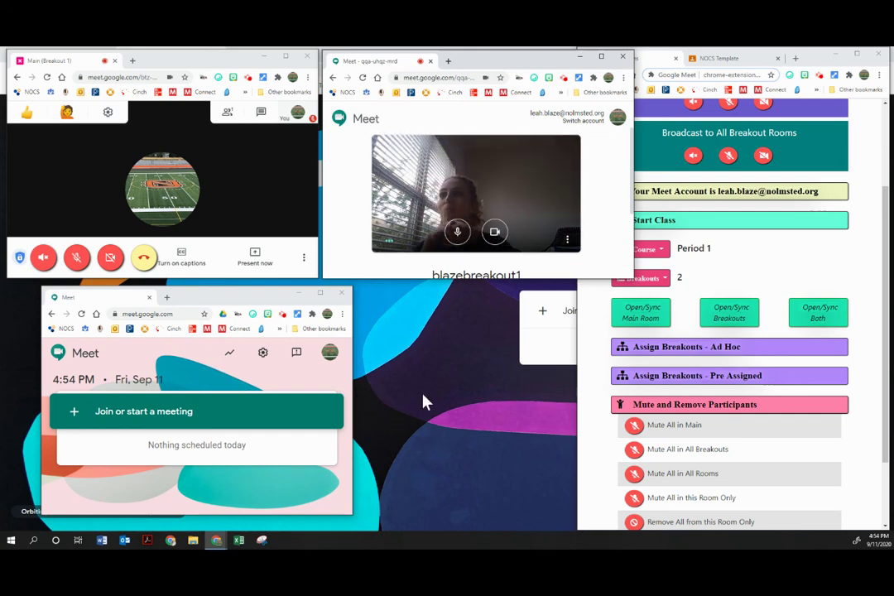
click(659, 404)
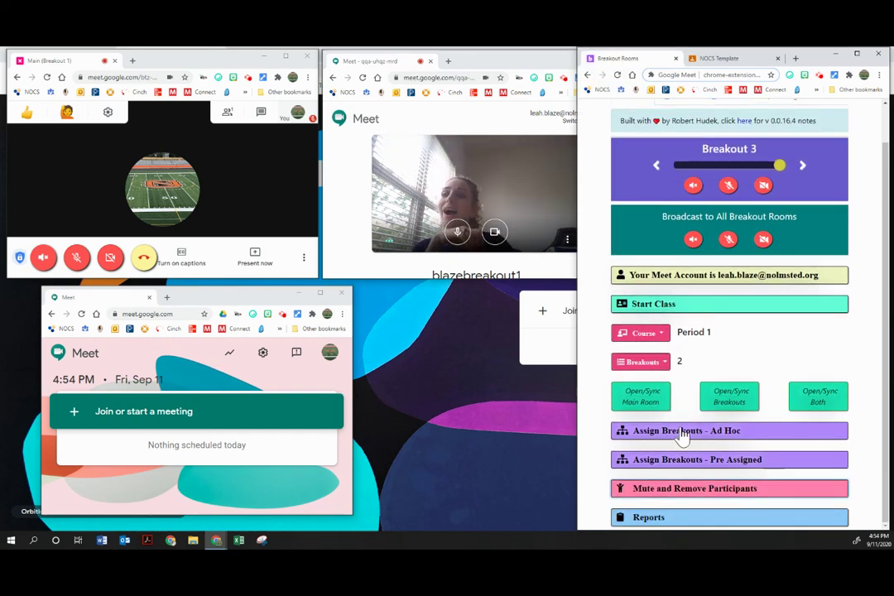
click(681, 433)
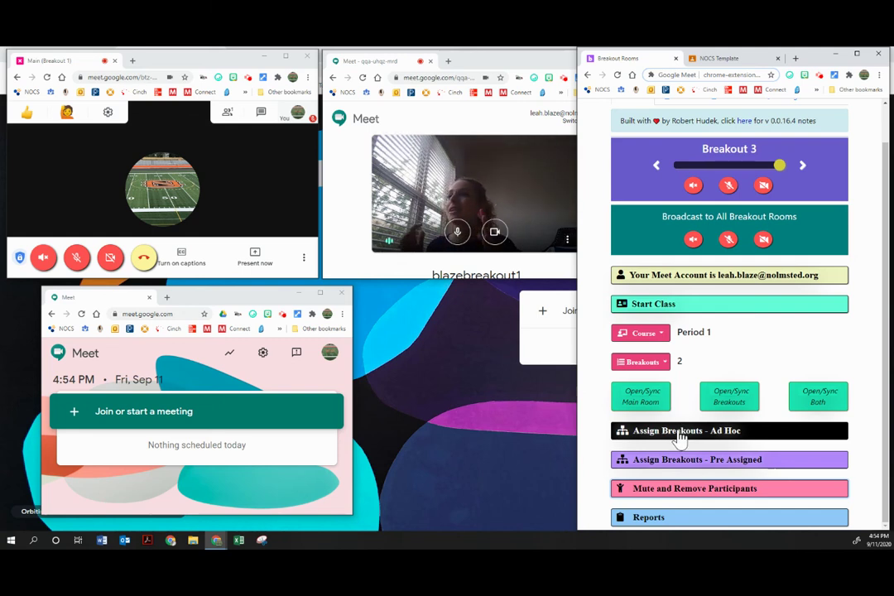